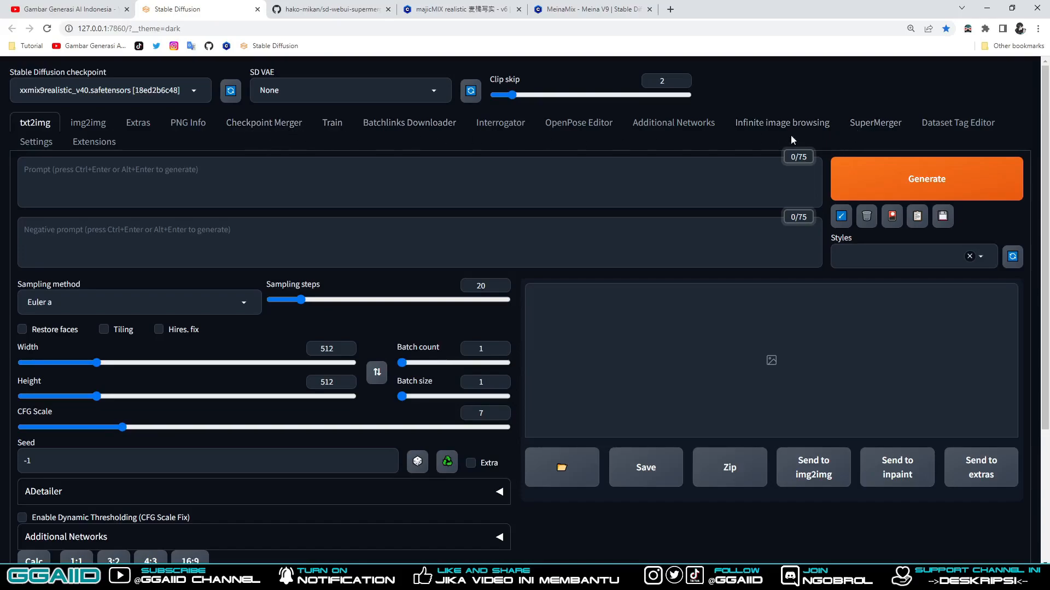
Examine the merge settings offered by Checkpoint Merger and by the SuperMerger extension.
click(246, 129)
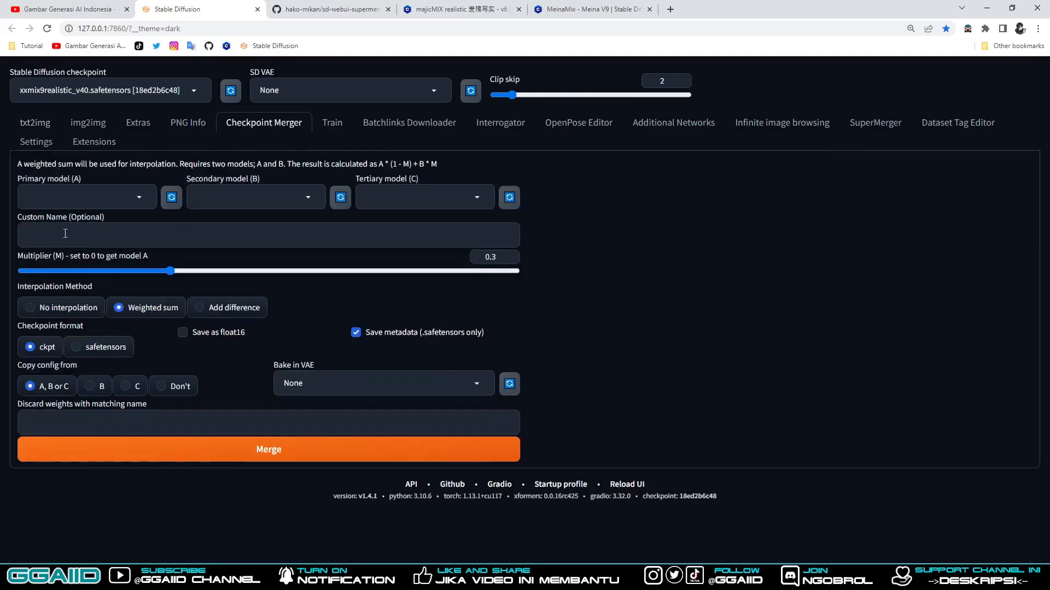
click(876, 125)
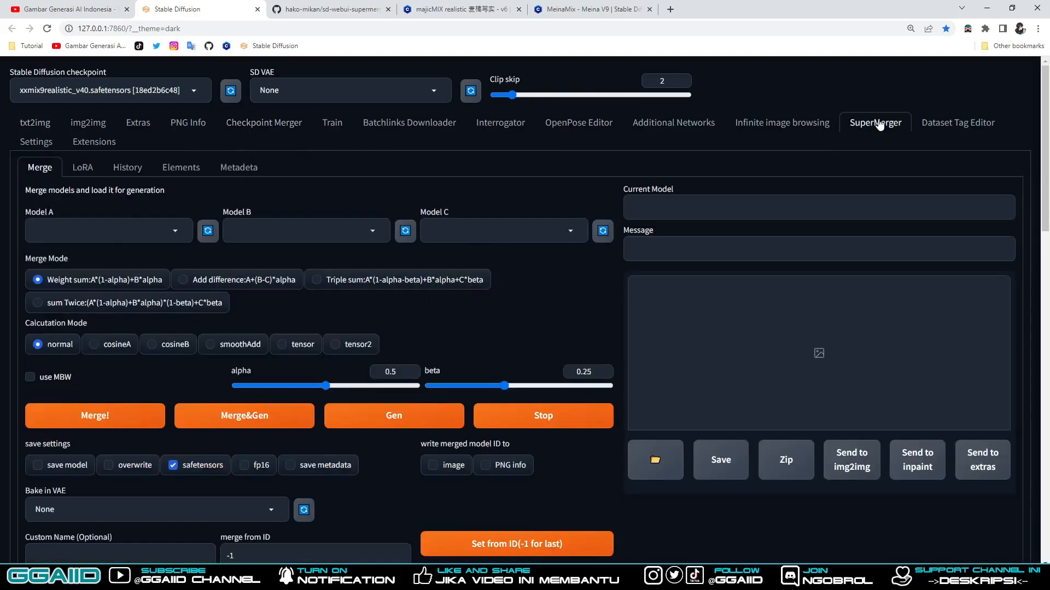
scroll(557, 272, down, 1)
scroll(558, 271, down, 15)
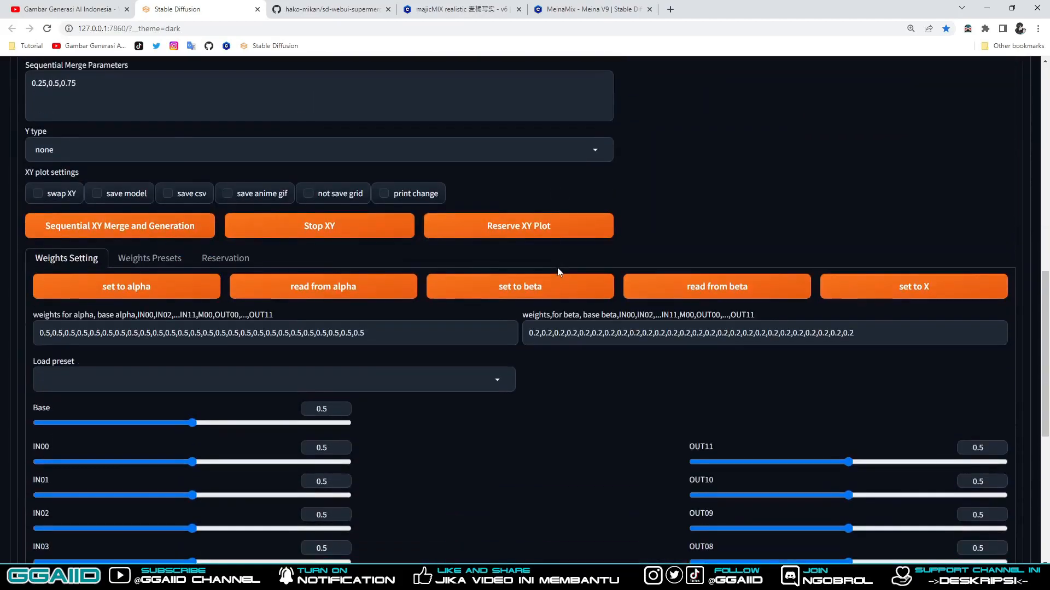
scroll(558, 272, up, 15)
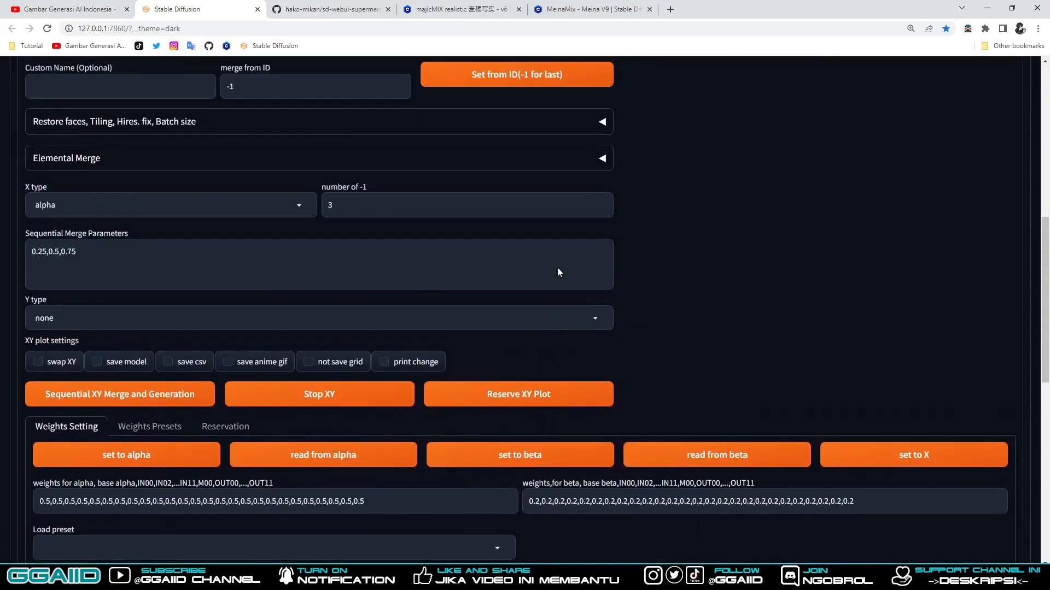
scroll(558, 272, up, 2)
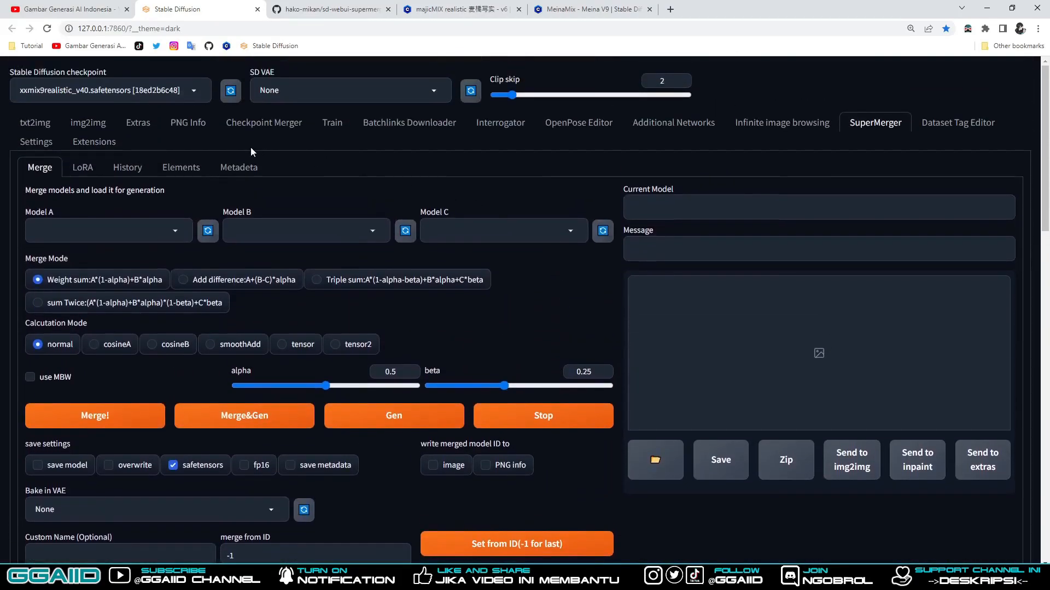
In Checkpoint Merger, set primary model A to xxmix9realistic_v40.safetensors and secondary model B to meinamix_meinaV9.safetensors.
click(258, 125)
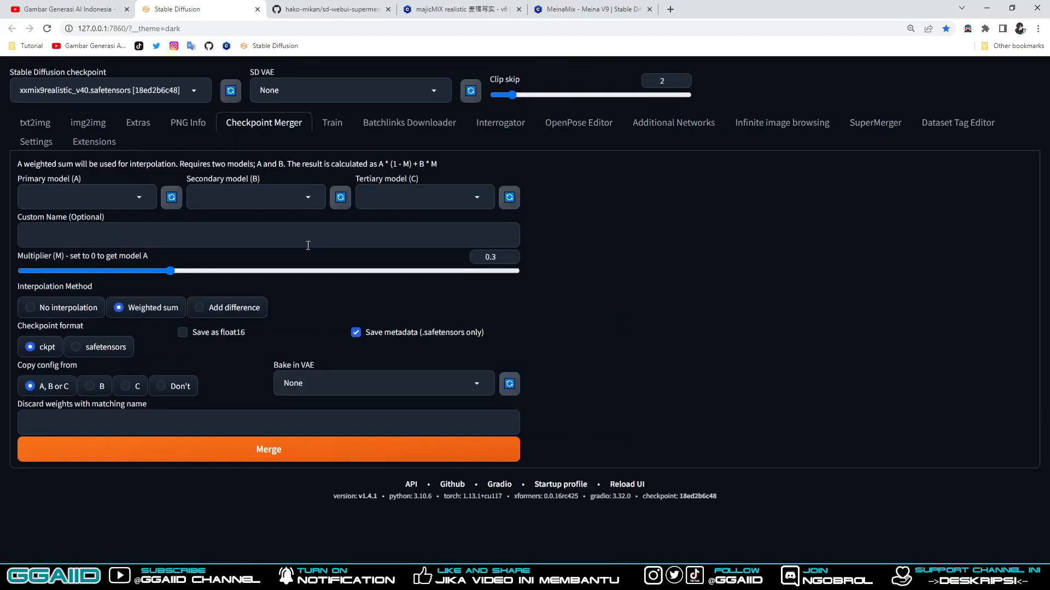
click(126, 195)
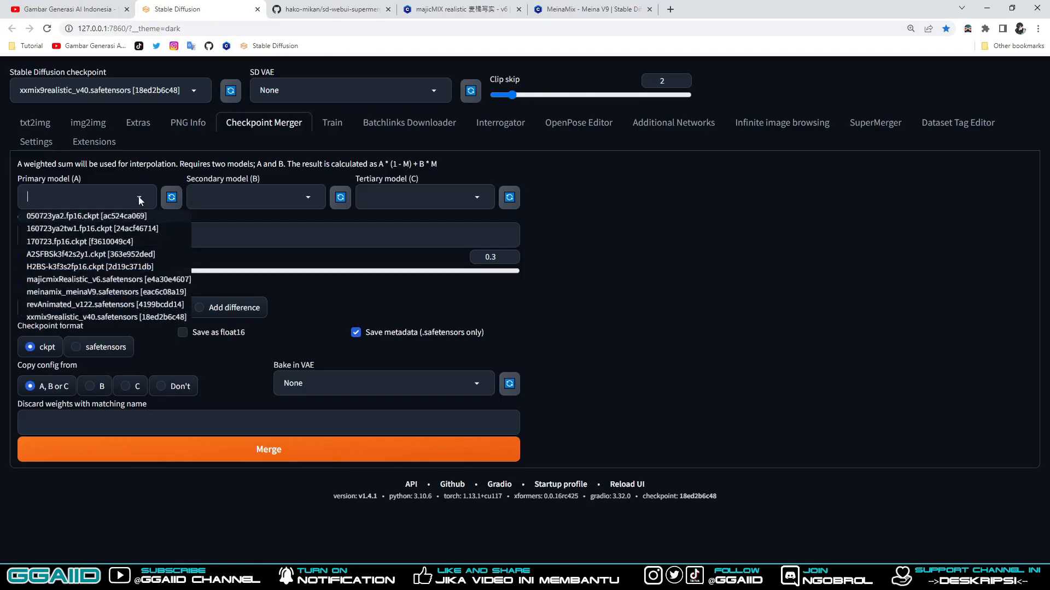
click(80, 316)
click(265, 199)
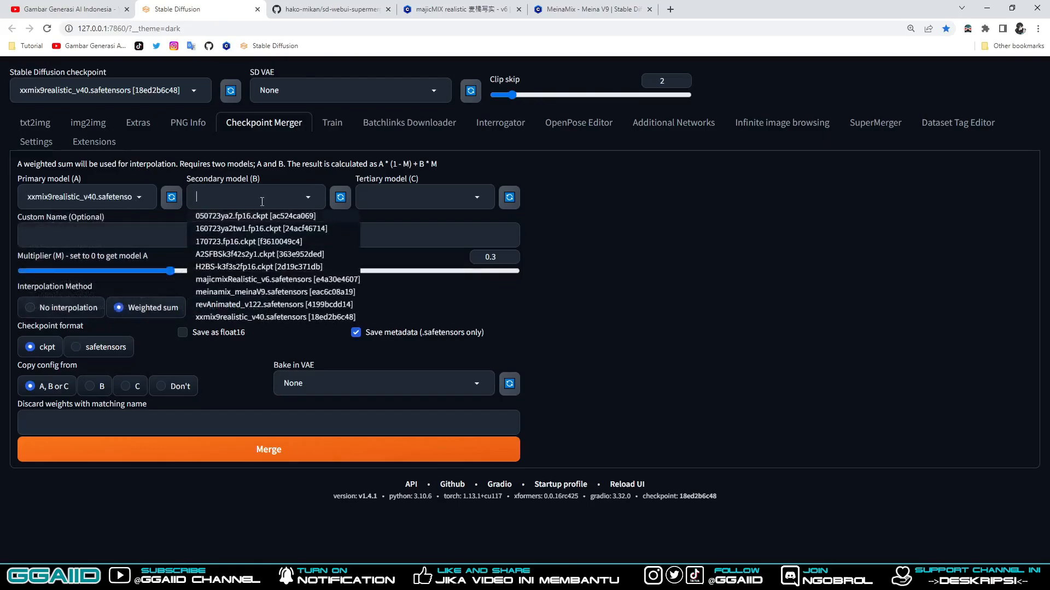
click(234, 293)
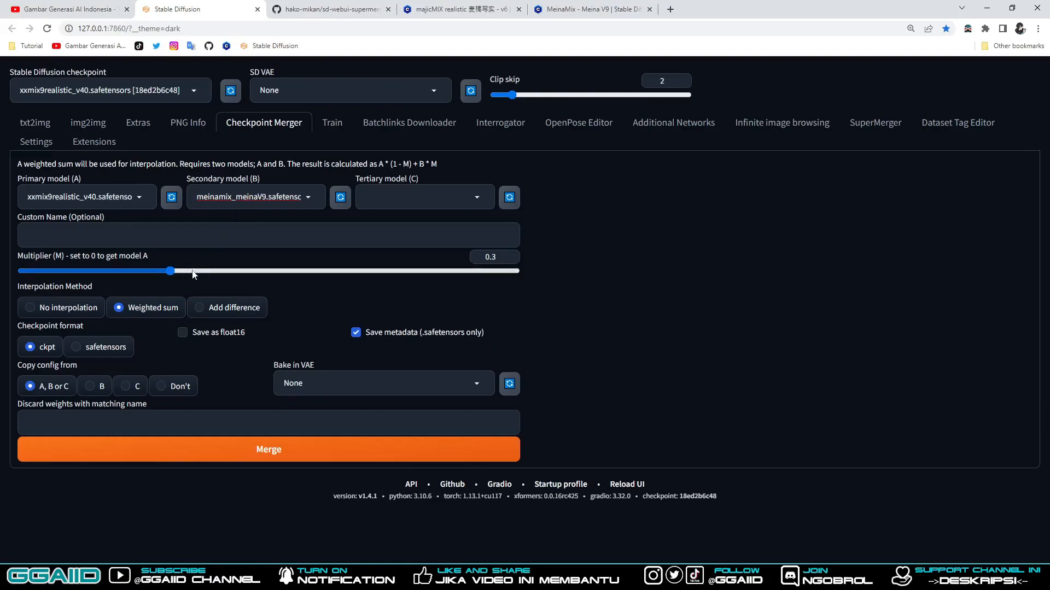
Switch to Calculator and compute model A's share of the merge as 1 - 0.3.
click(430, 579)
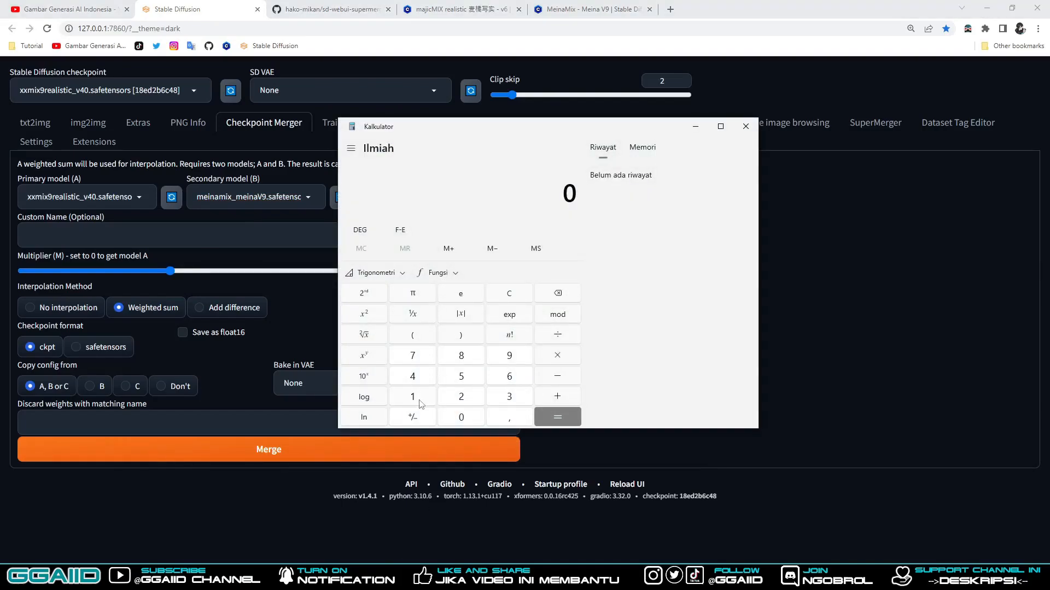
click(420, 402)
click(461, 418)
click(508, 417)
click(510, 398)
click(555, 415)
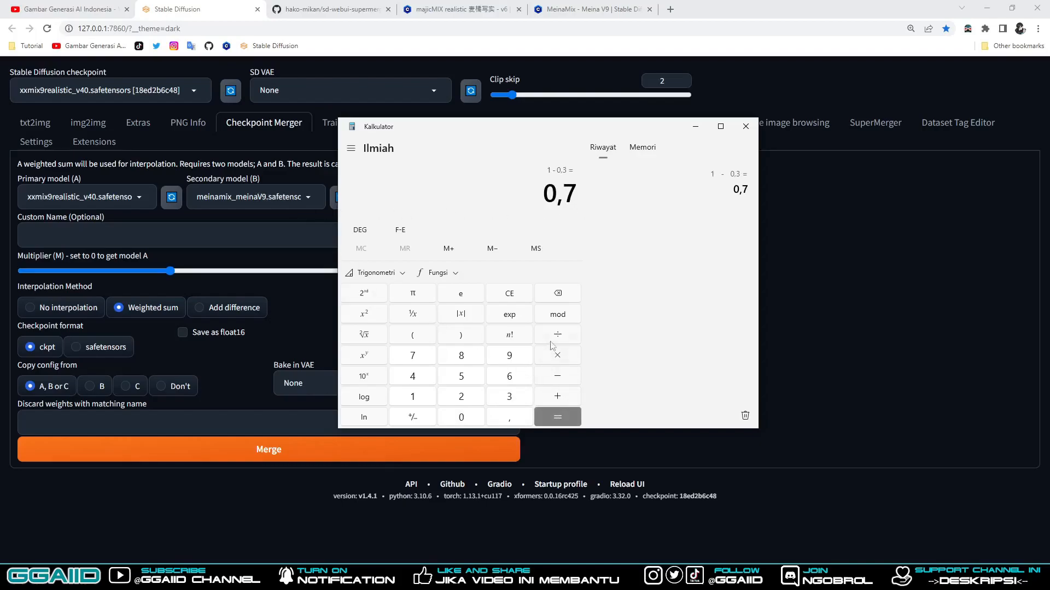
Clear the calculation and compute model B's share of the merge as 1 × 0.3.
click(507, 304)
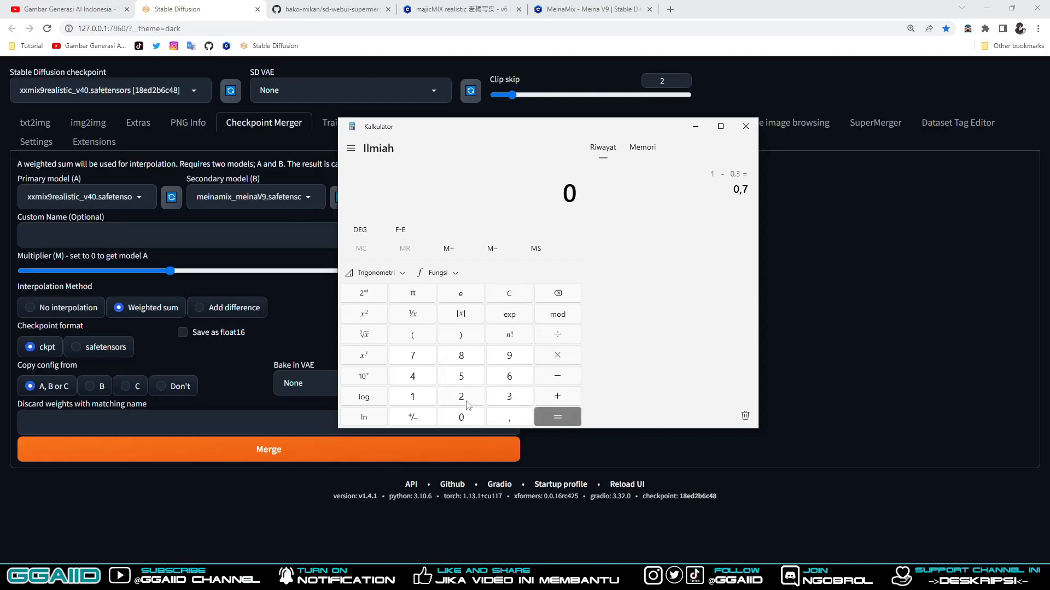
click(422, 402)
click(557, 364)
click(469, 421)
click(507, 422)
click(509, 402)
click(558, 417)
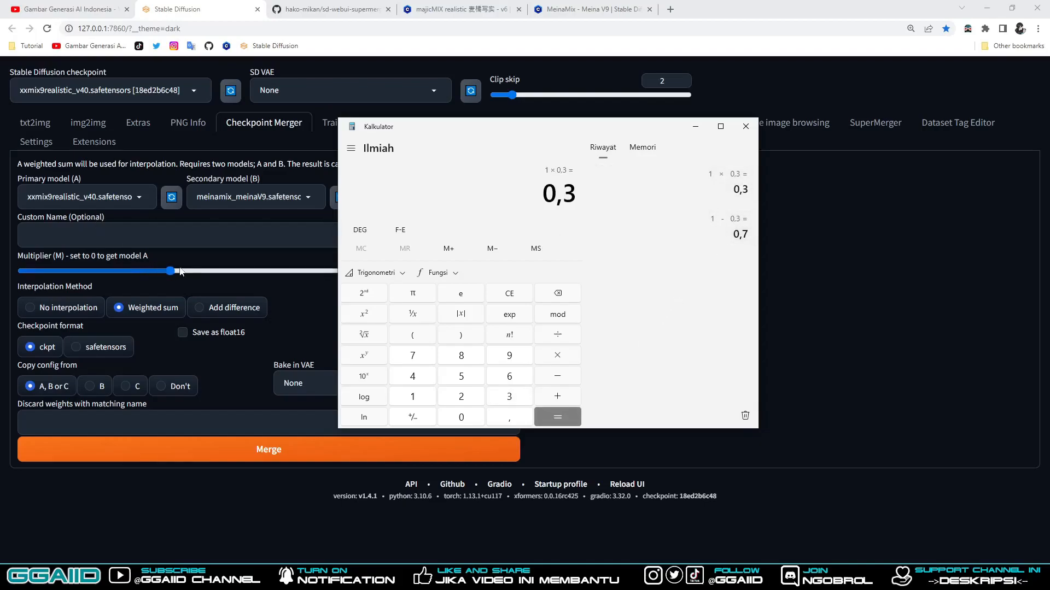
Back in the browser, try the merge multiplier at 0.5 and 0.7, and return it to 0.3.
click(192, 254)
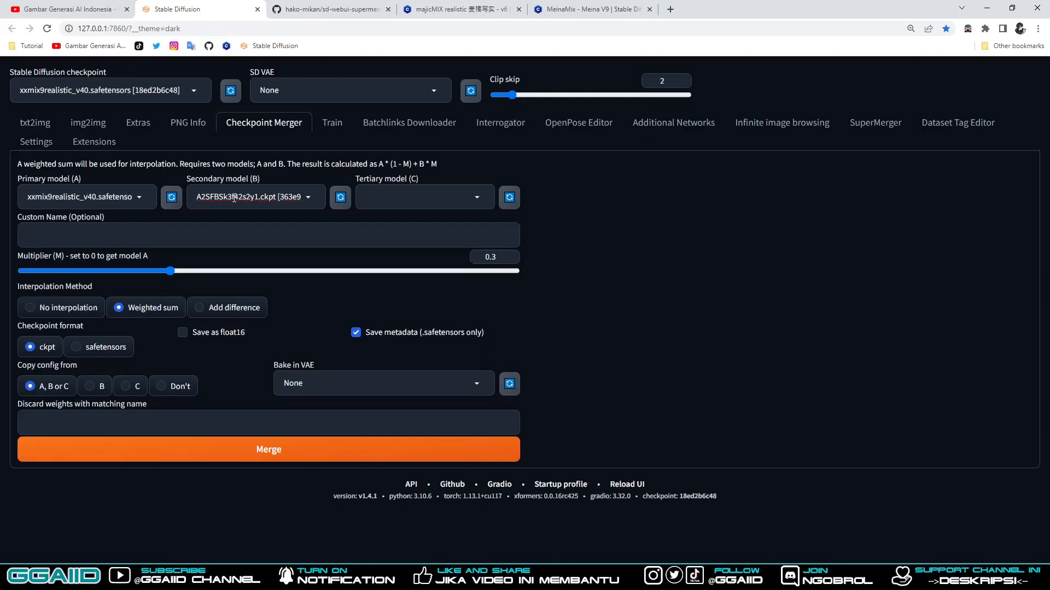
drag(172, 271, 264, 273)
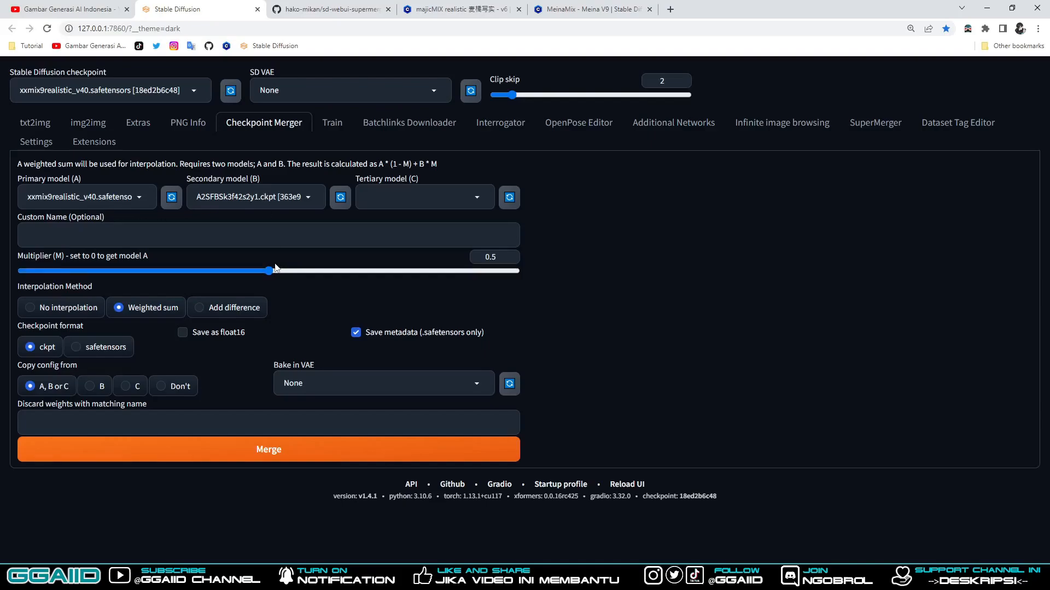
drag(272, 270, 368, 271)
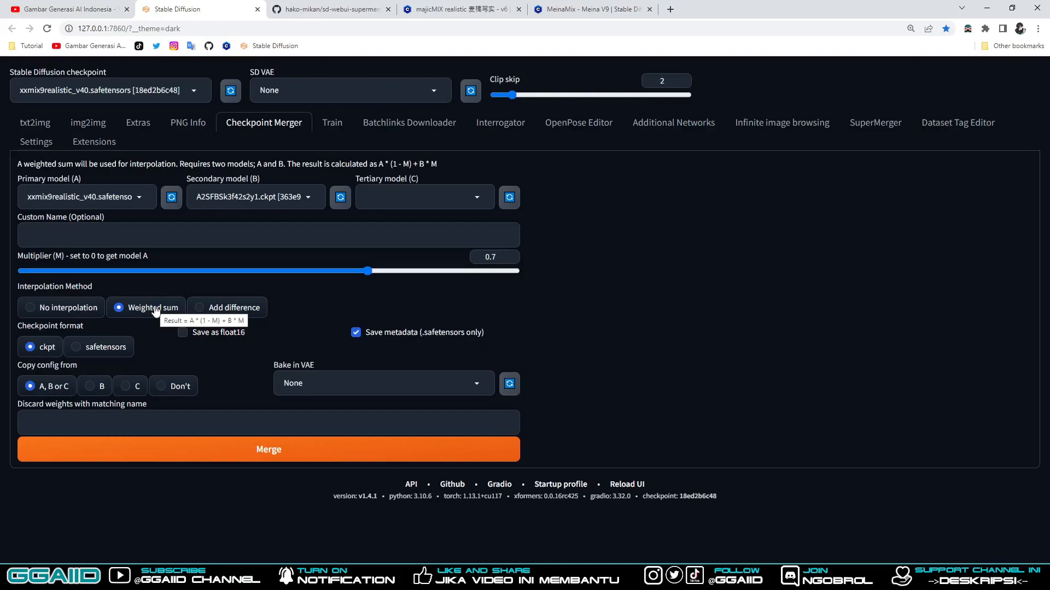
drag(266, 275, 169, 274)
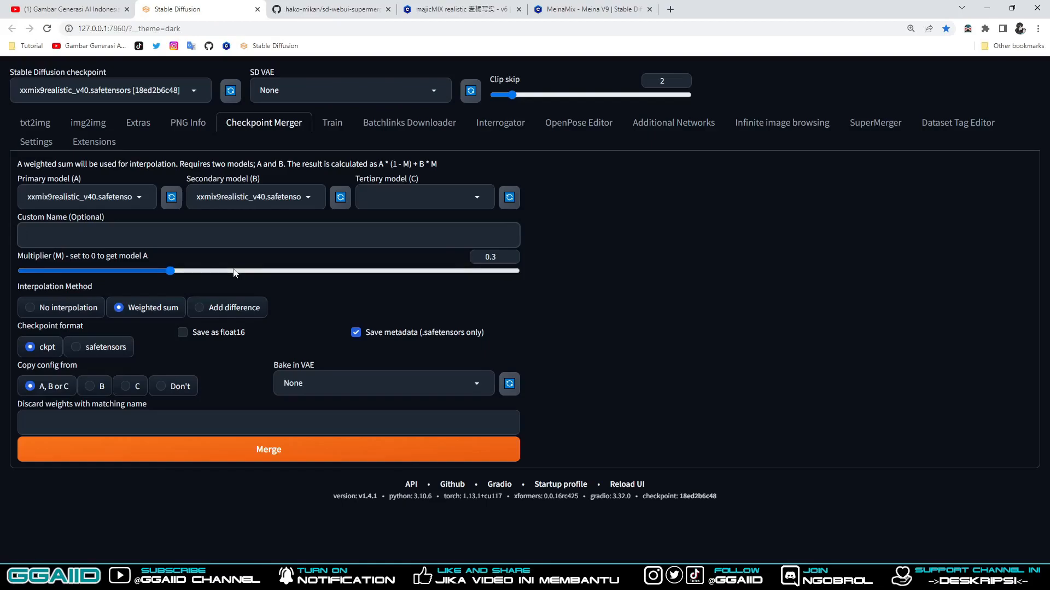
Set secondary model B to majicmixRealistic_v6.safetensors and check its base model on the majicMIX realistic Civitai page.
click(235, 202)
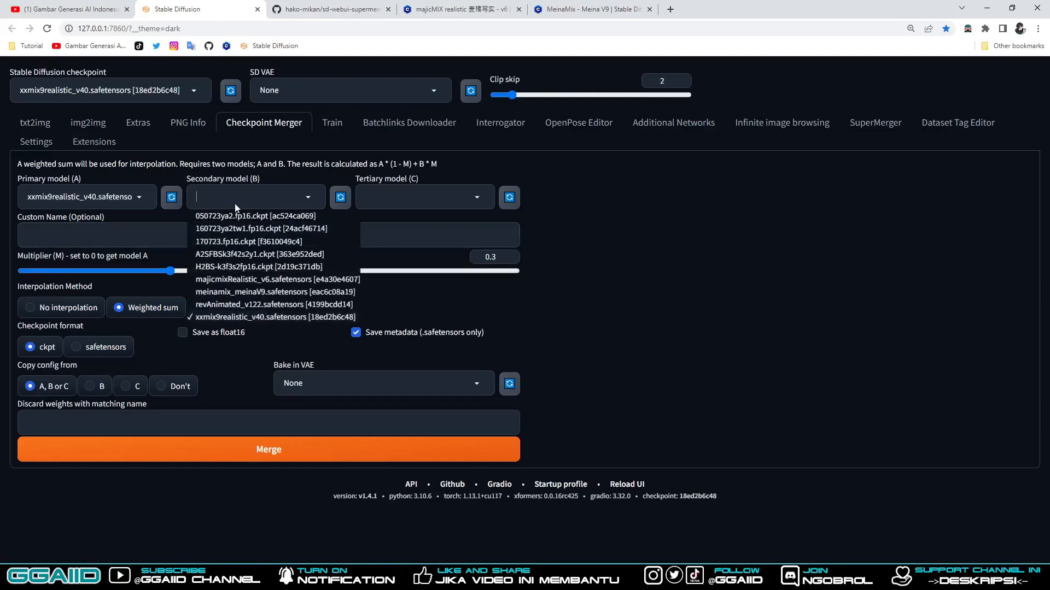
click(240, 279)
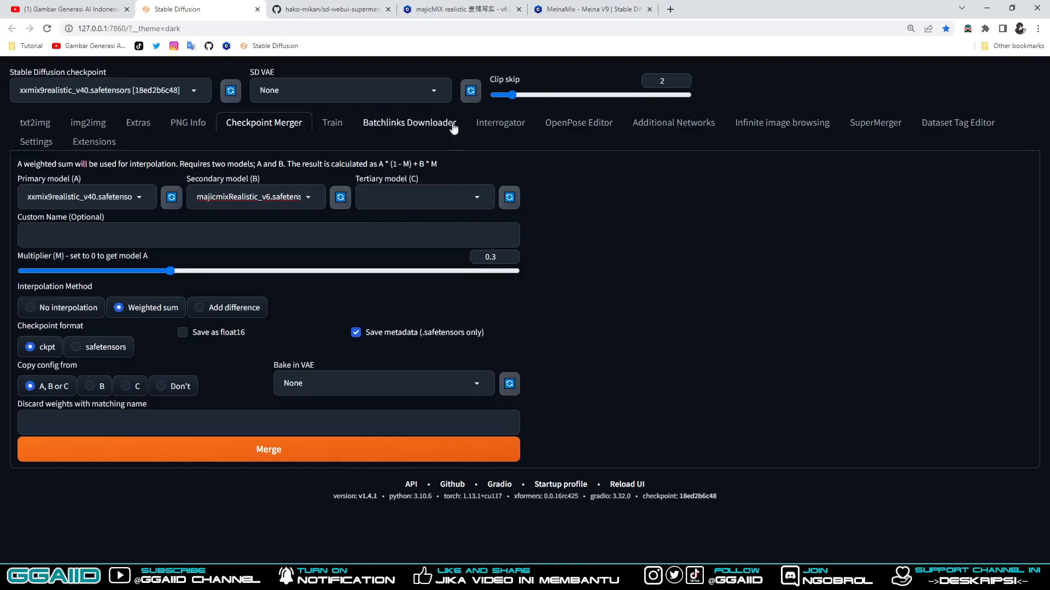
click(462, 9)
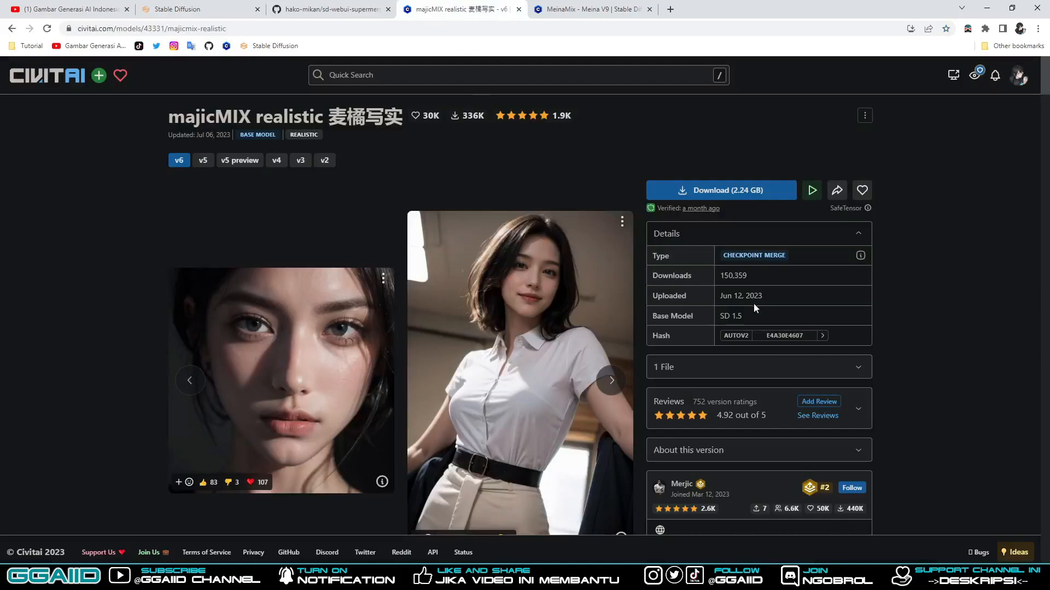
drag(763, 313, 720, 319)
click(230, 11)
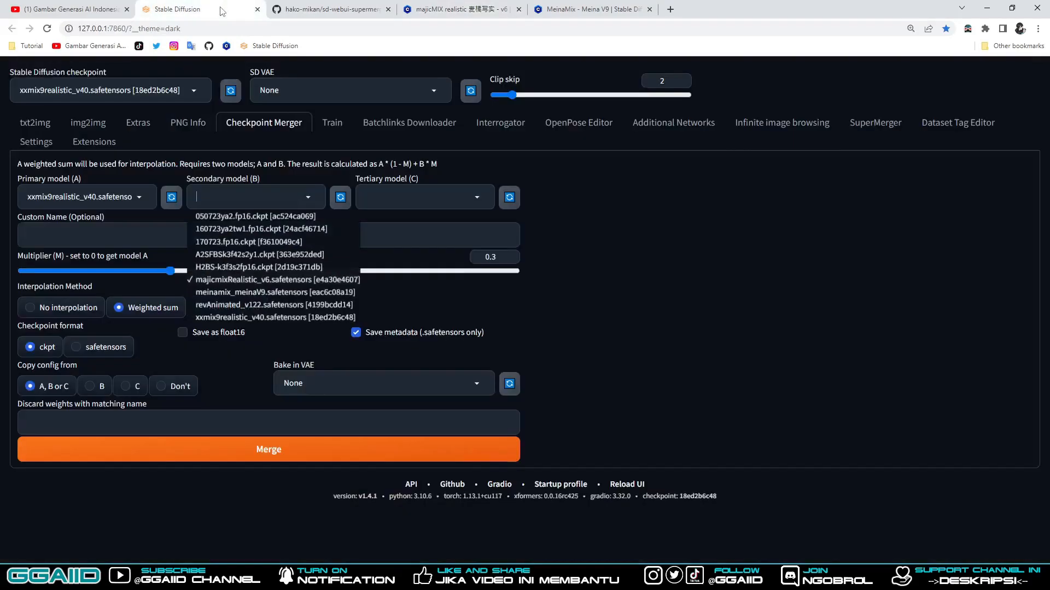
click(592, 268)
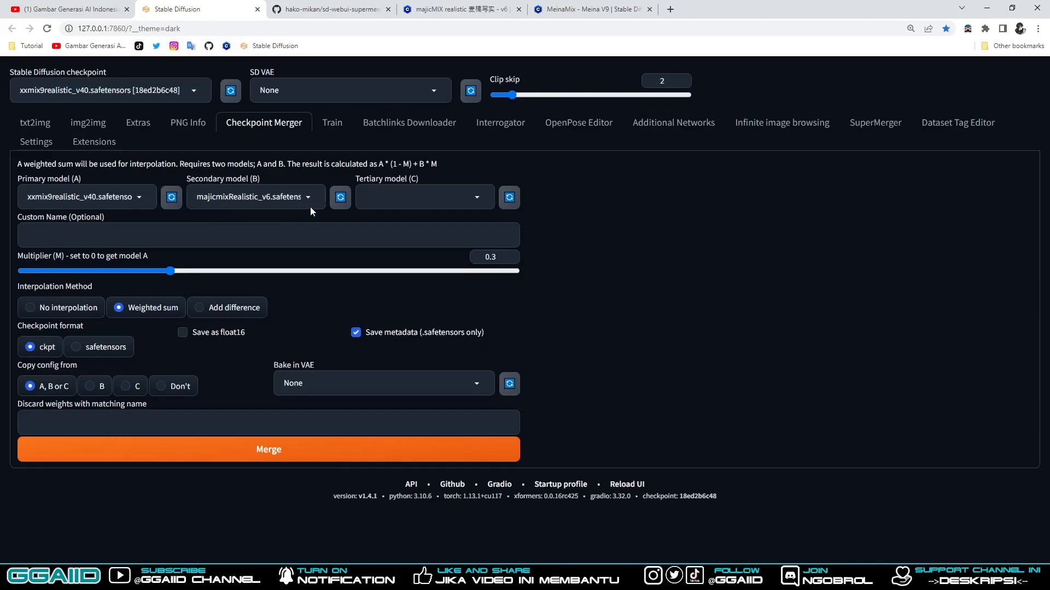
Look over the checkpoints available for tertiary model C without selecting one.
click(476, 200)
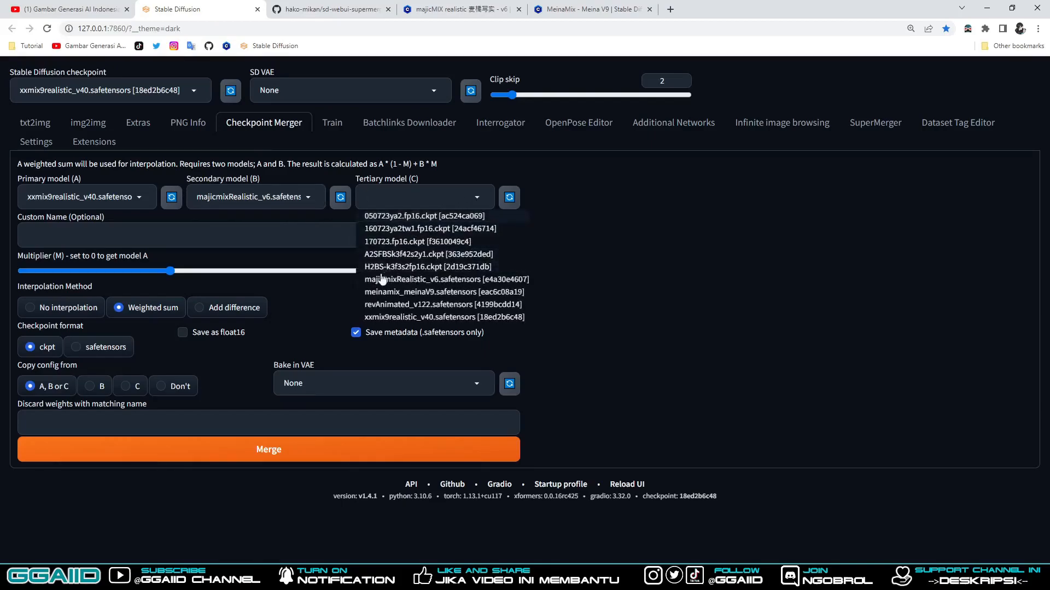
click(311, 217)
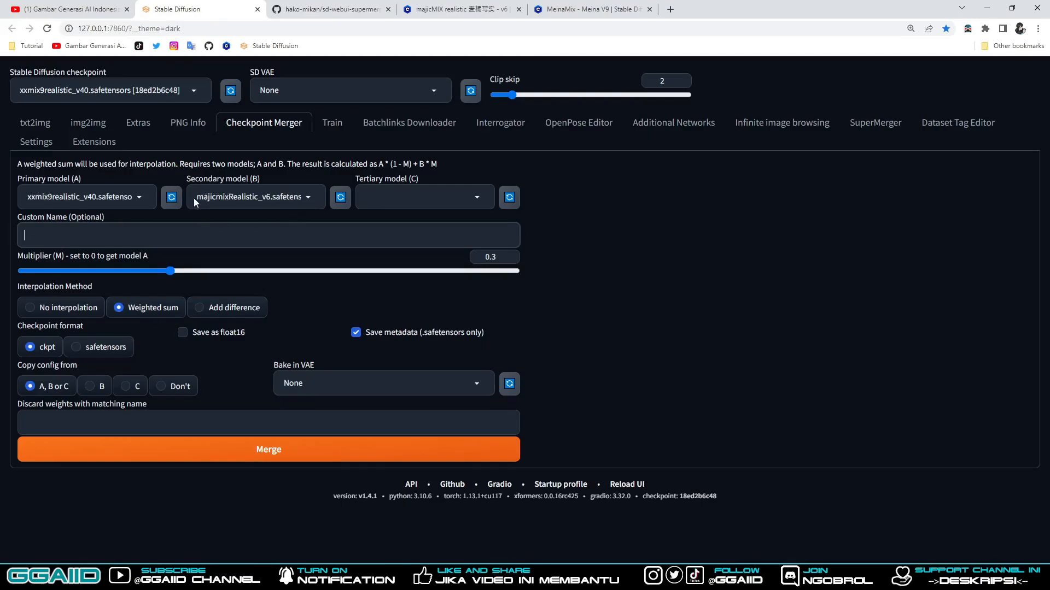
click(397, 200)
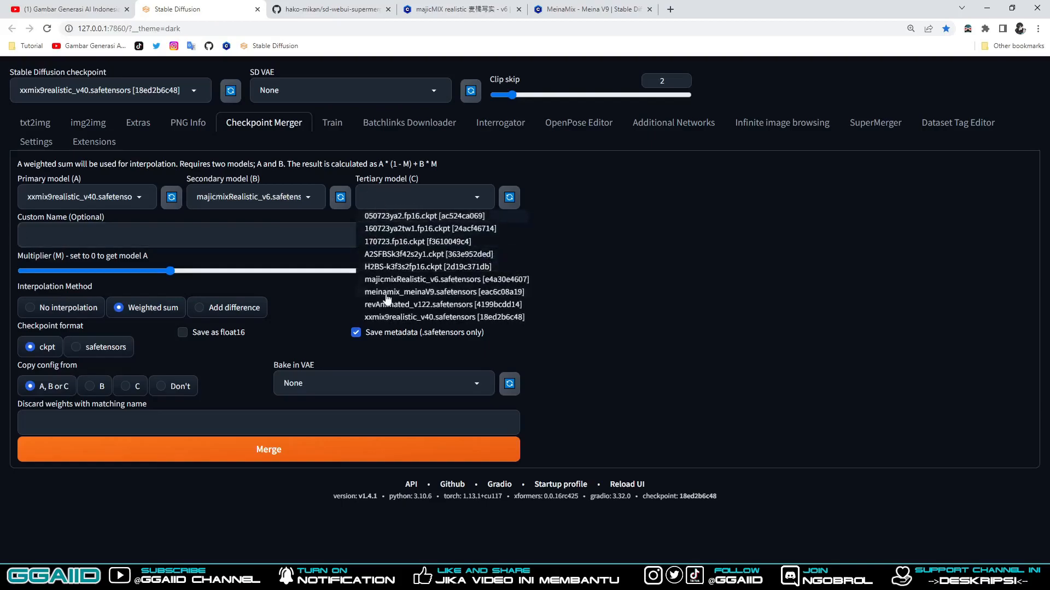
click(315, 224)
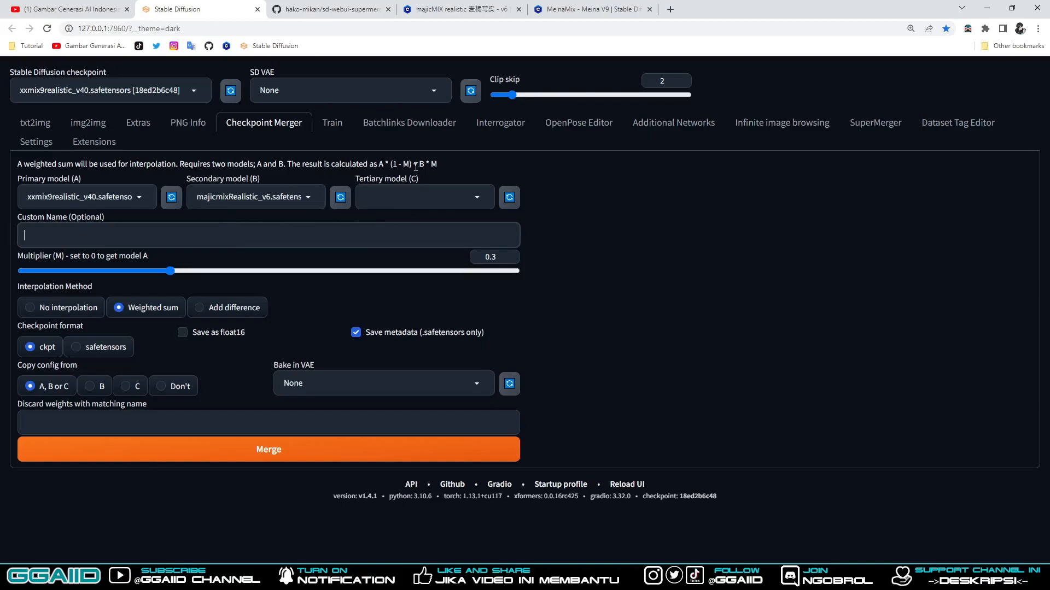
Read through the majicMIX realistic description on Civitai and return to Checkpoint Merger.
click(459, 9)
scroll(154, 383, down, 10)
scroll(189, 366, down, 15)
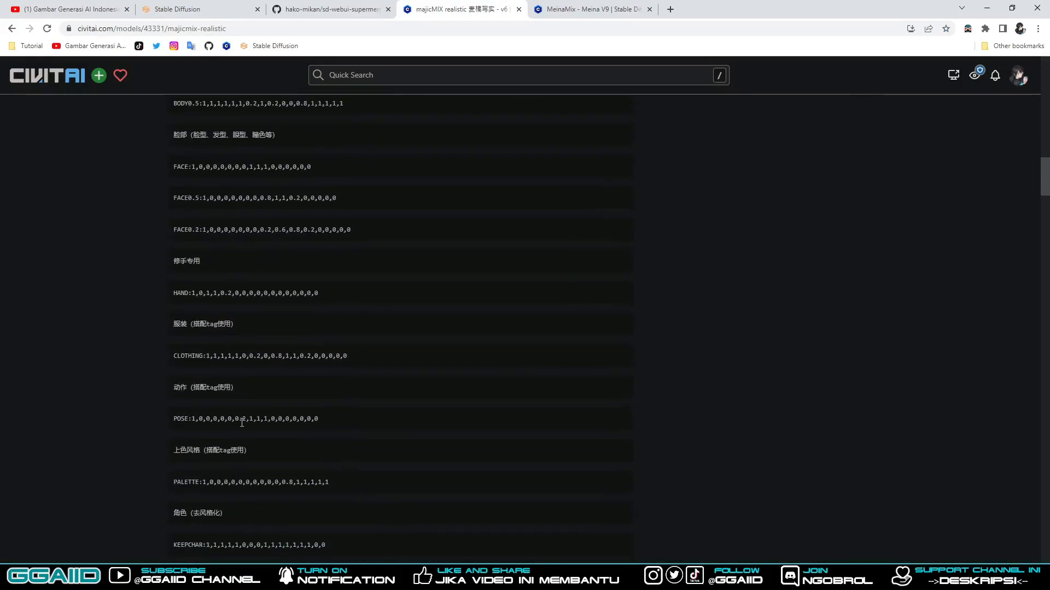
click(208, 9)
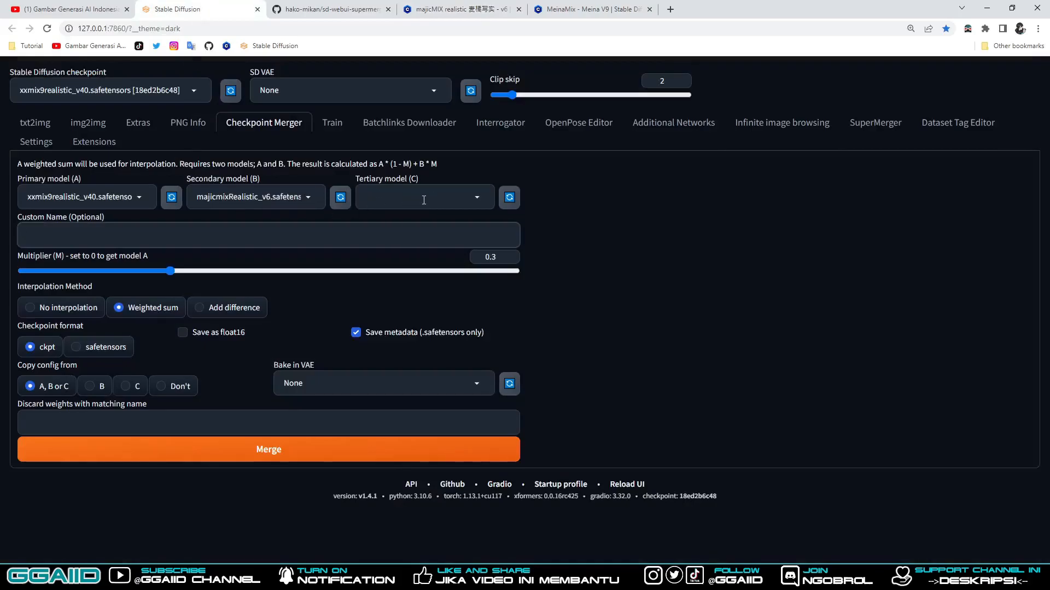
Set secondary model B to meinamix_meinaV9.safetensors and review the MeinaMix Meina V9 page on Civitai.
click(256, 197)
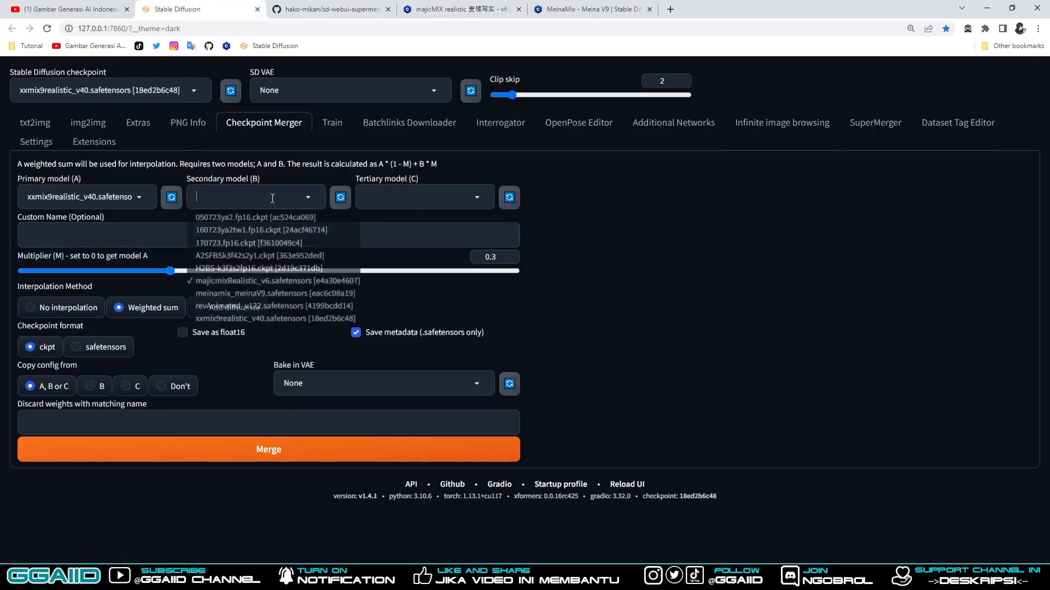
click(239, 293)
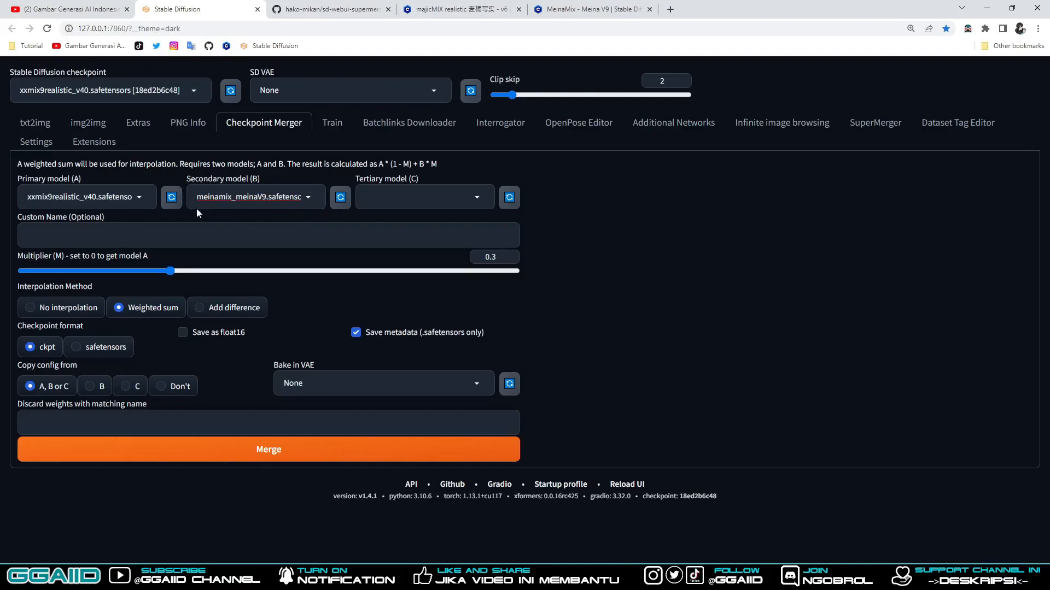
click(585, 9)
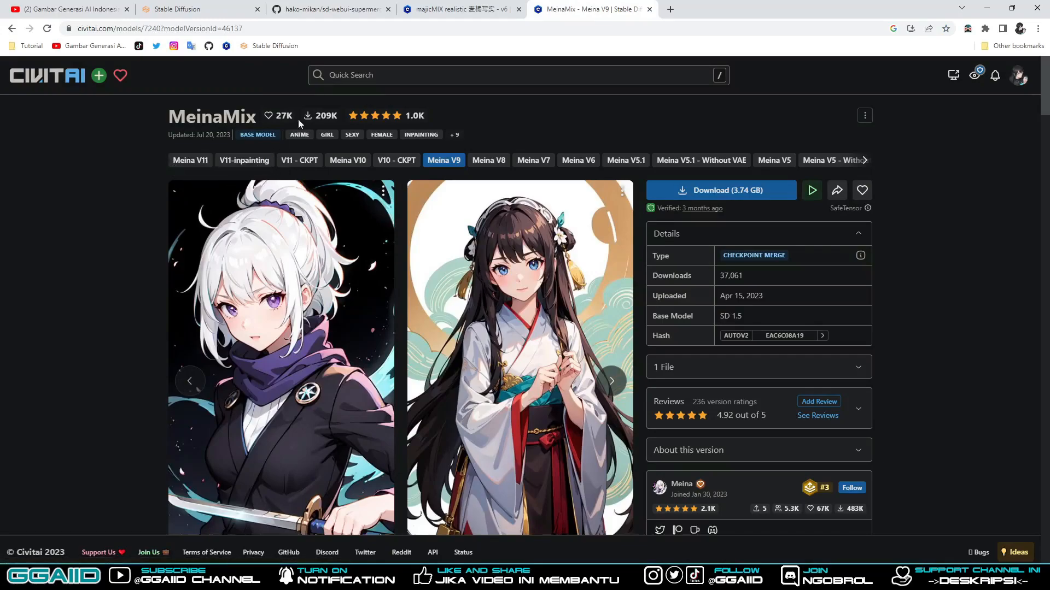
click(201, 6)
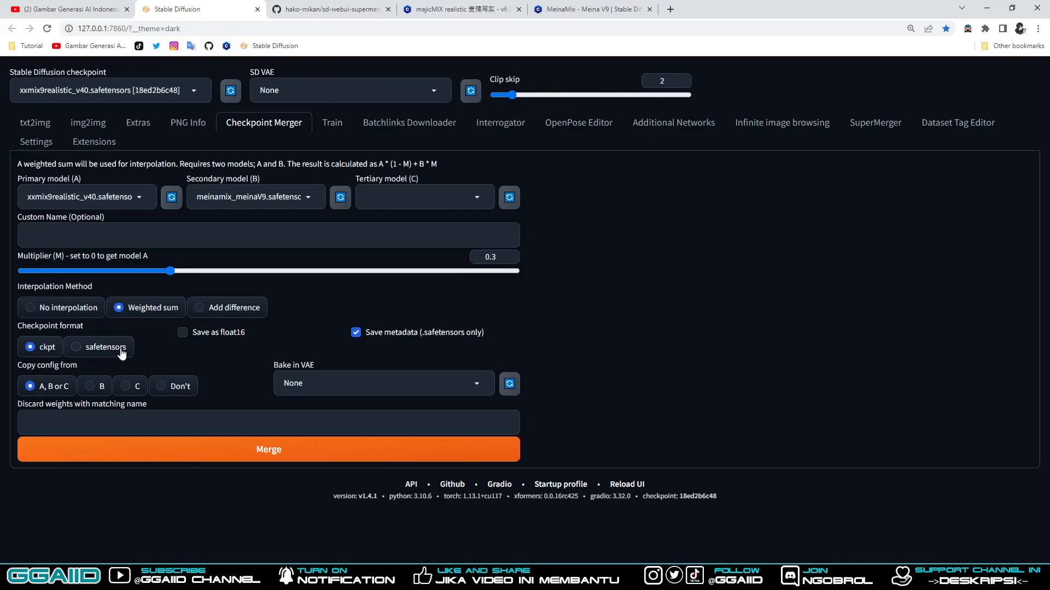
Choose vae-ft-mse-840000-ema-pruned.ckpt as the VAE to bake into the merged model.
click(343, 390)
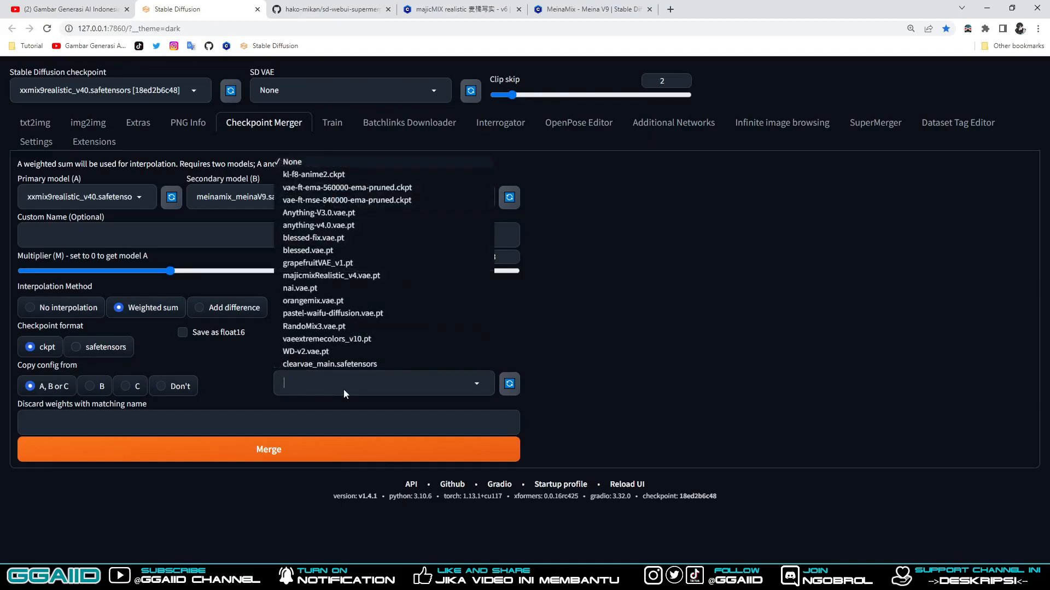
click(328, 200)
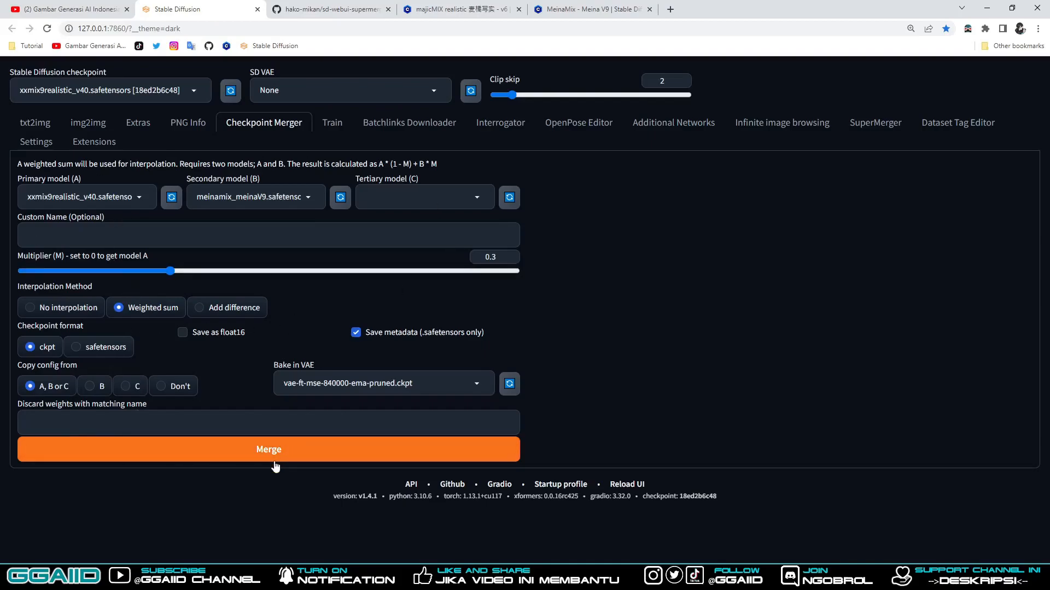
Enter AAAA as the custom name for the merged checkpoint.
click(90, 231)
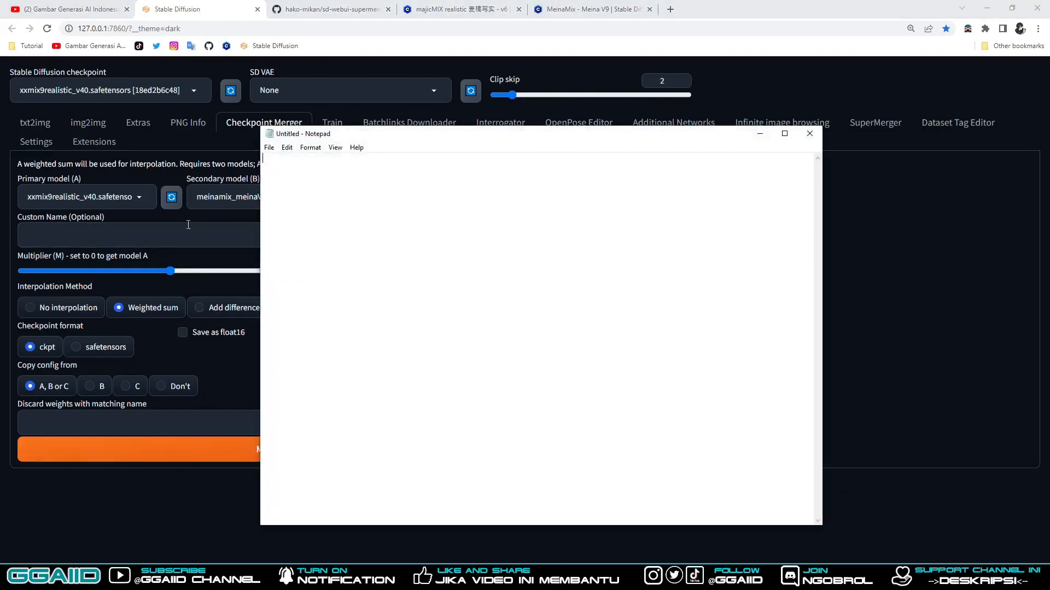
click(145, 233)
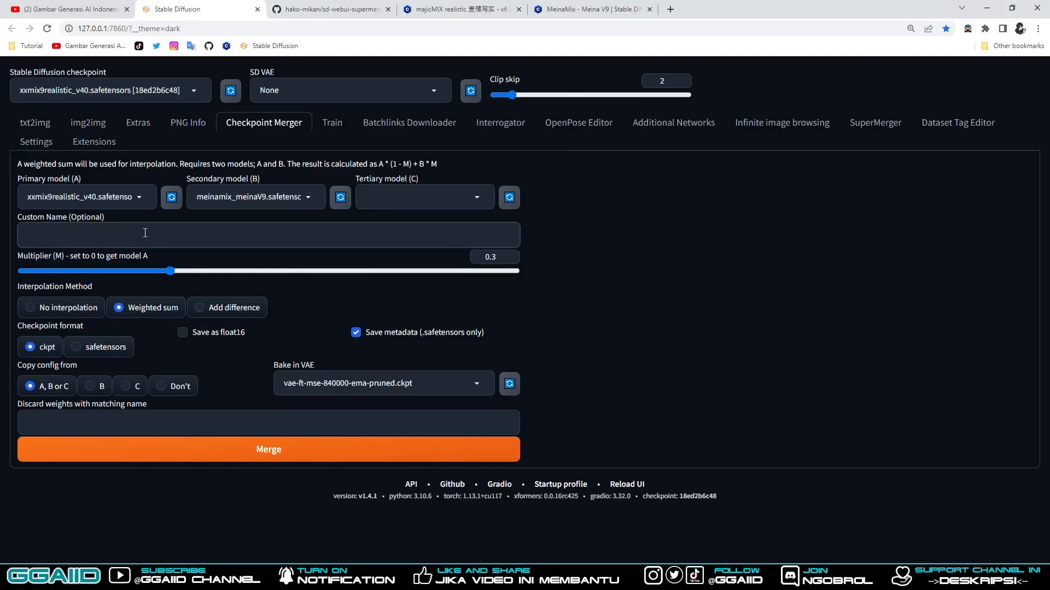
text(AAAA)
Switch to Notepad and note the merge recipe as "model a xxmix 0.7" and "model b meina 0.3" on separate lines.
click(138, 576)
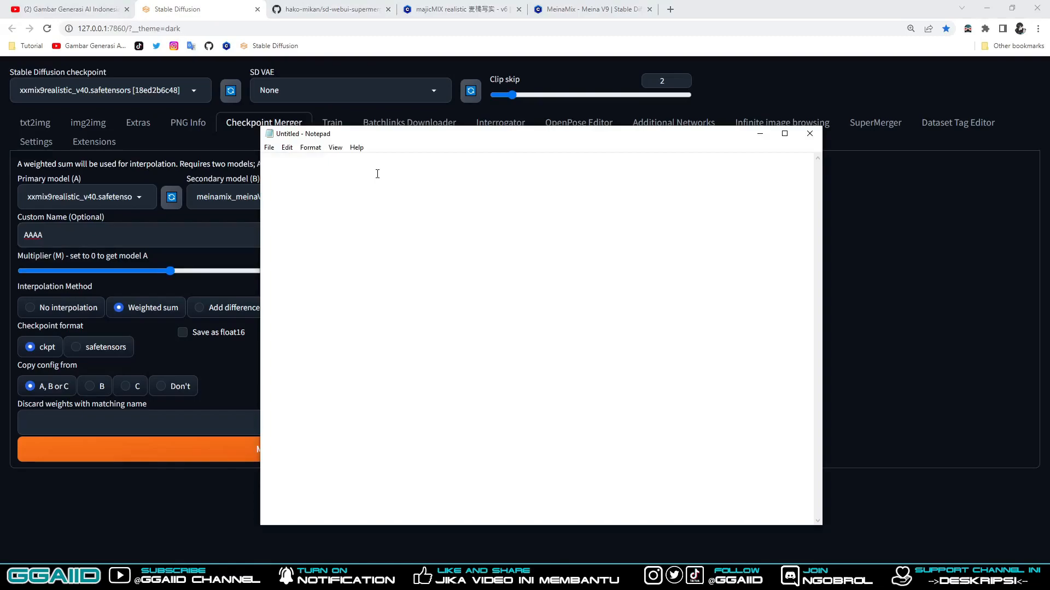
text(model a)
text( xx)
text(l b meina)
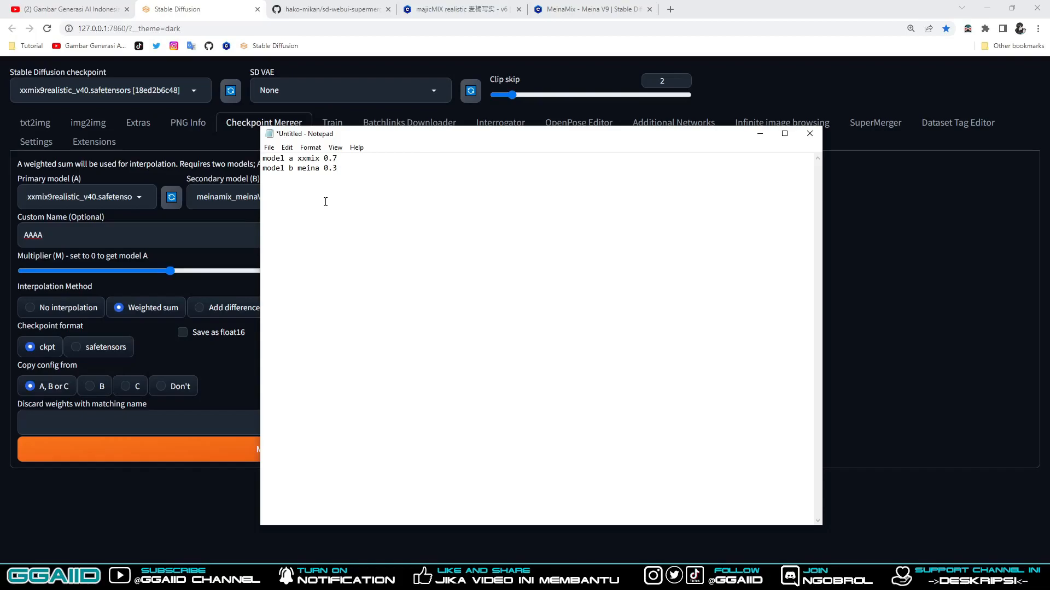
Add the heading AAAA on its own line above the merge recipe in the note.
key(ctrl+Home)
key(Return)
text(aaaa)
key(BackSpace)
key(BackSpace)
key(BackSpace)
key(BackSpace)
text(AA)
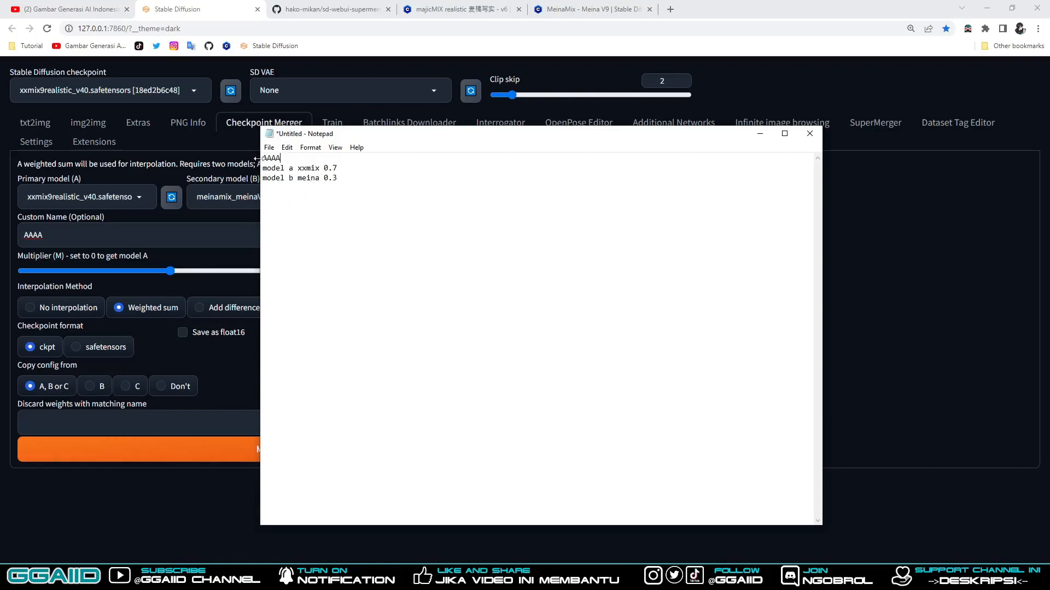
drag(295, 160, 257, 159)
Return to Checkpoint Merger and look over the existing names in the Stable Diffusion checkpoint list without selecting one.
click(140, 144)
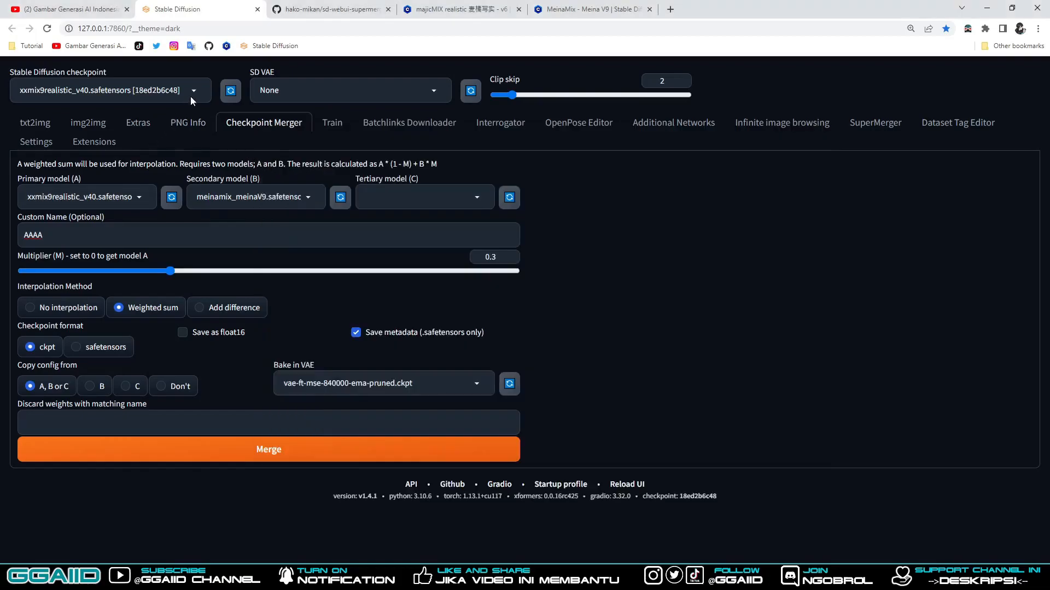
click(192, 93)
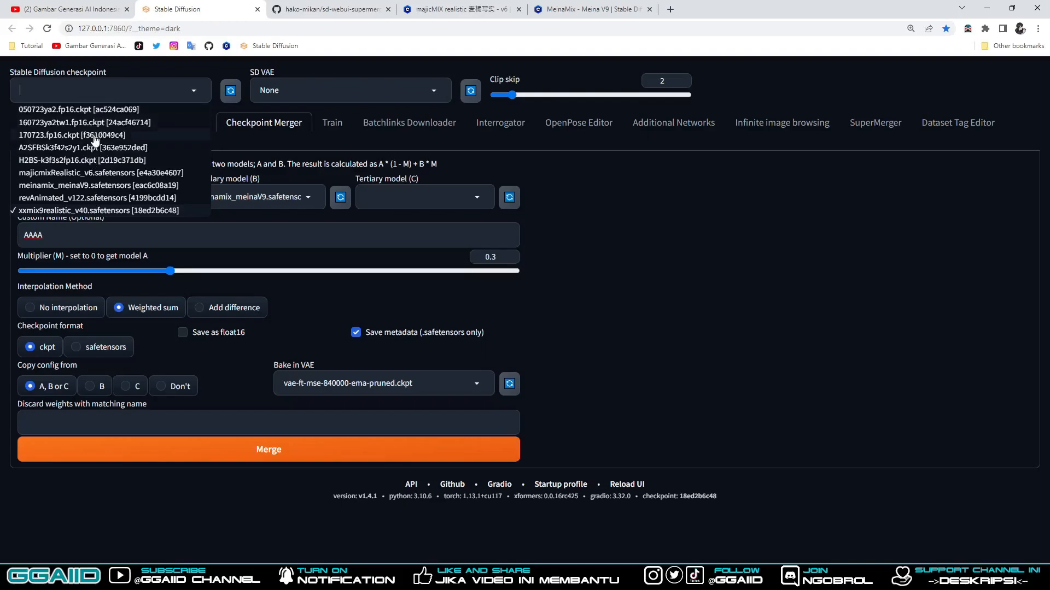
click(179, 242)
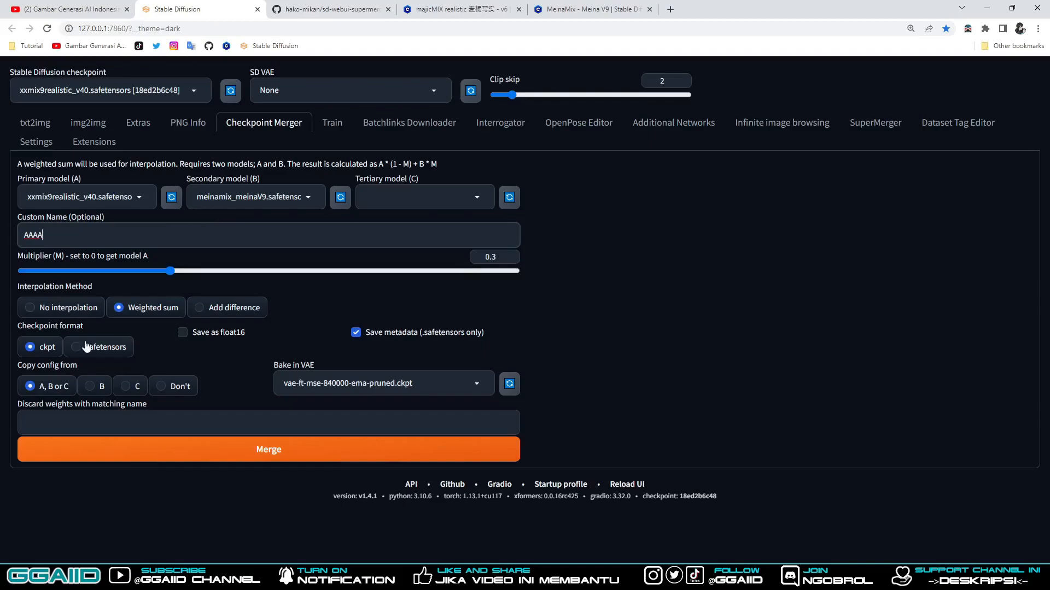
Set the checkpoint format to safetensors and run the merge.
click(104, 349)
click(55, 349)
click(109, 351)
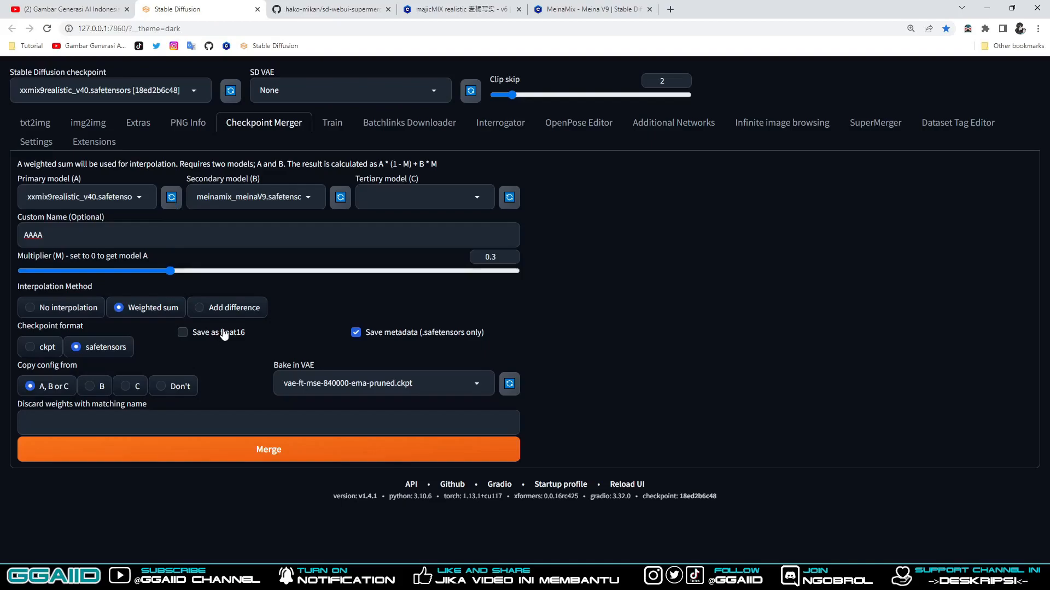
click(256, 454)
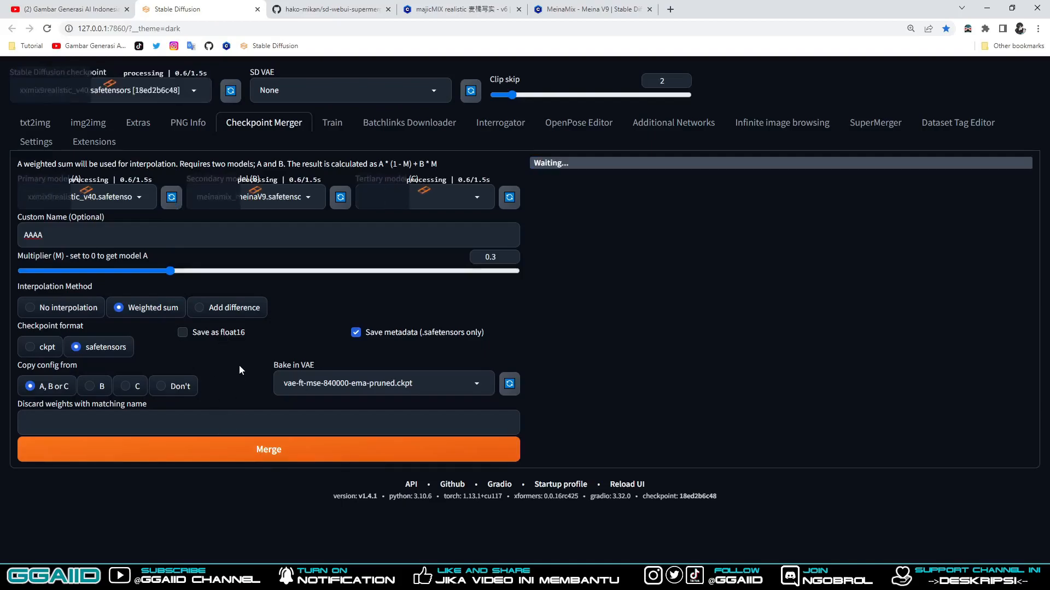
Monitor the hardware load in Task Manager while the merge runs, and check the time taken in the merge output.
click(383, 576)
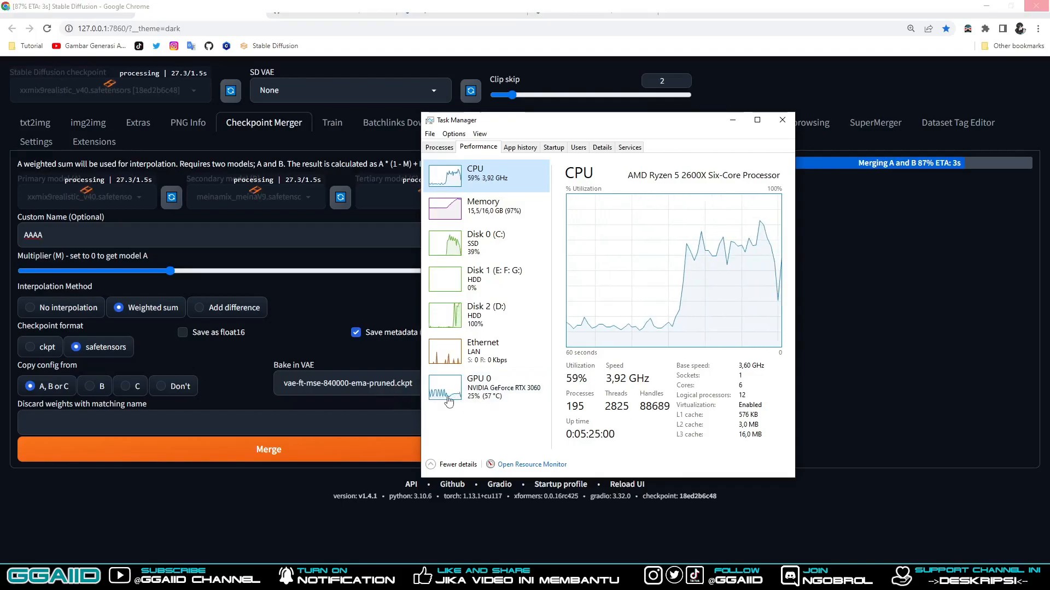
click(337, 530)
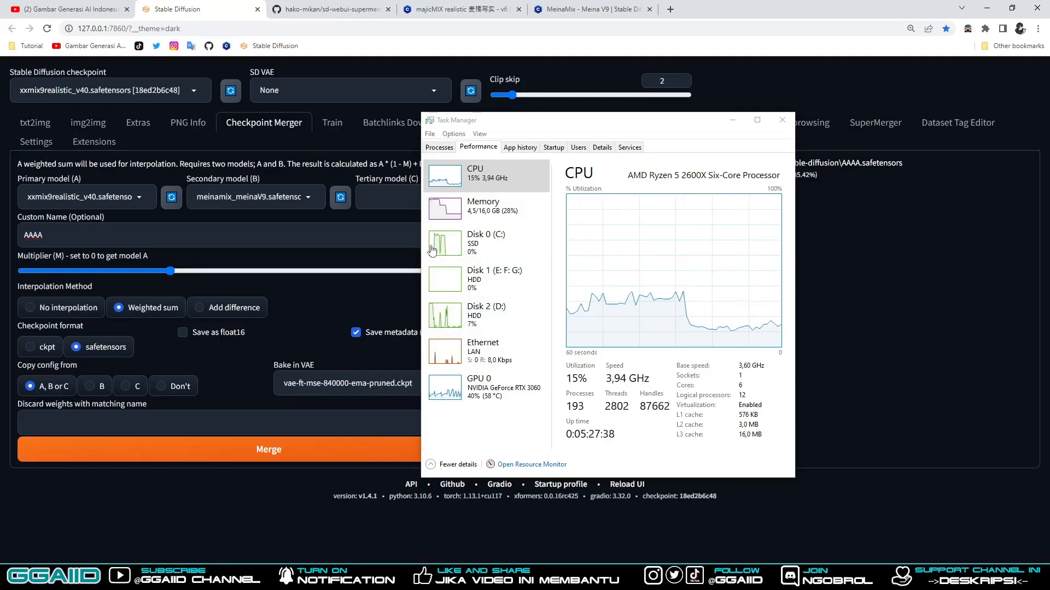
click(734, 120)
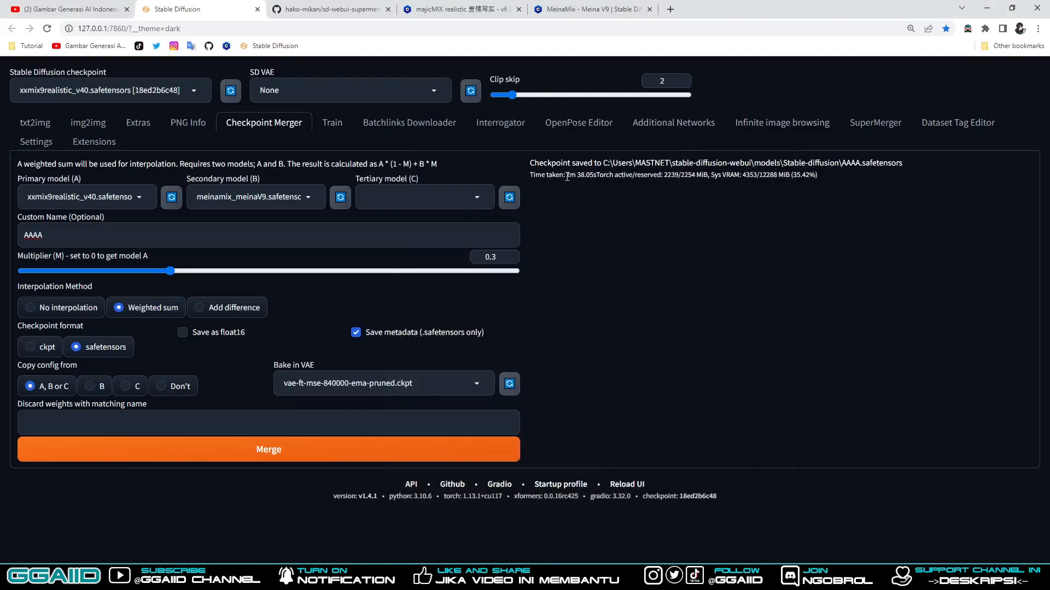
drag(567, 176, 585, 177)
Refresh the Stable Diffusion checkpoint list and look for AAAA.safetensors without loading it.
click(225, 96)
click(192, 93)
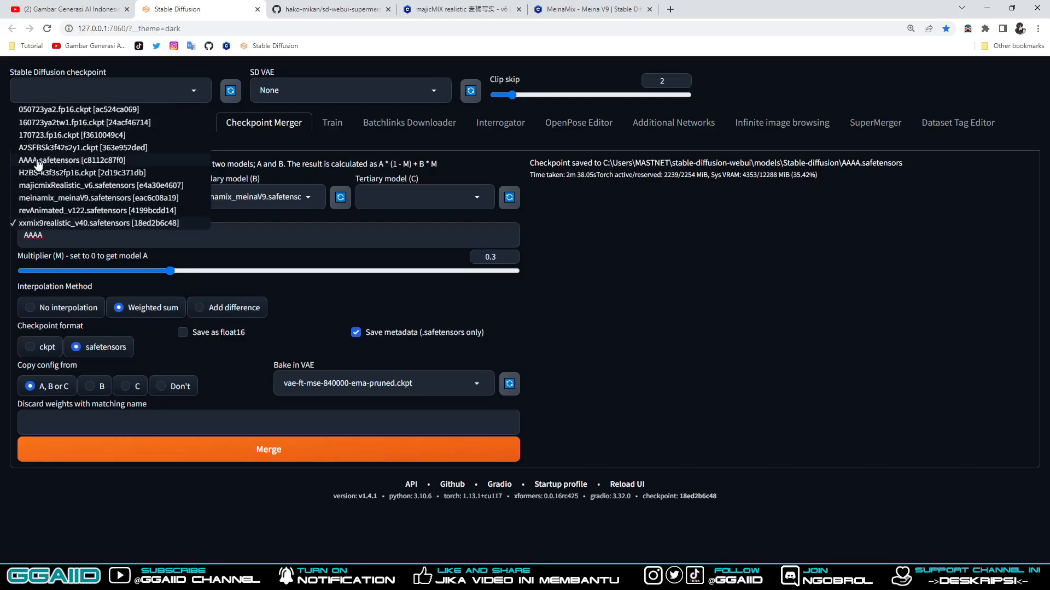
click(308, 146)
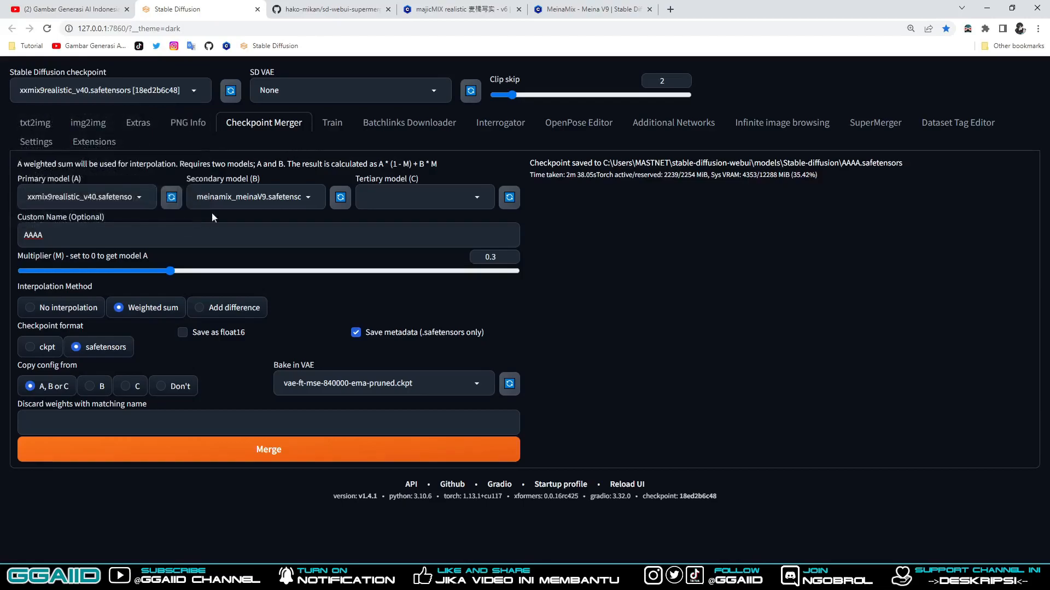
Compare the file sizes of xxmix9realistic_v40, meinamix_meinaV9 and AAAA in the models\Stable-diffusion folder in File Explorer.
click(229, 577)
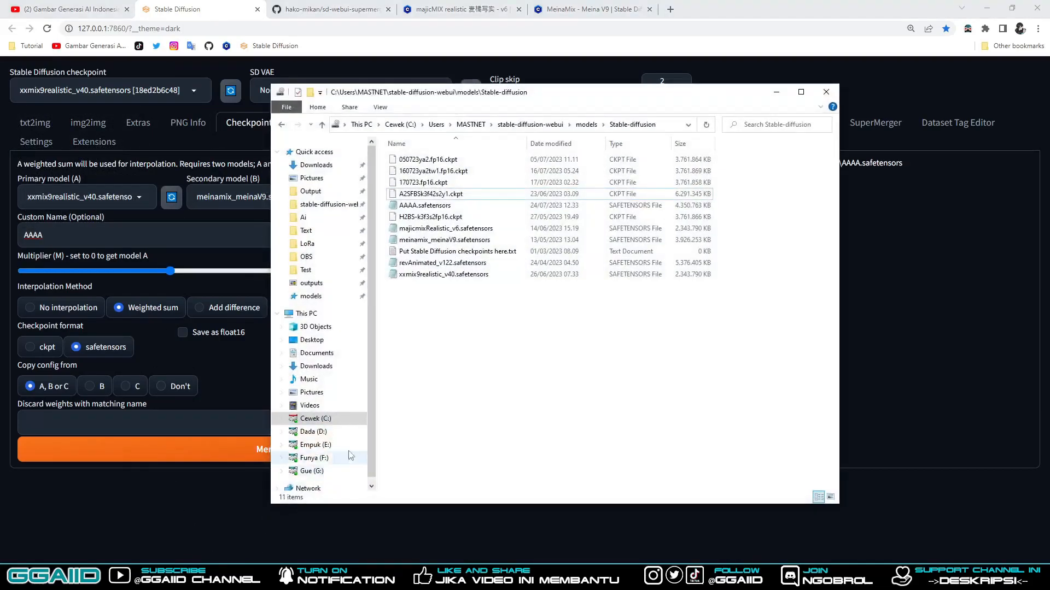
right_click(490, 310)
click(518, 354)
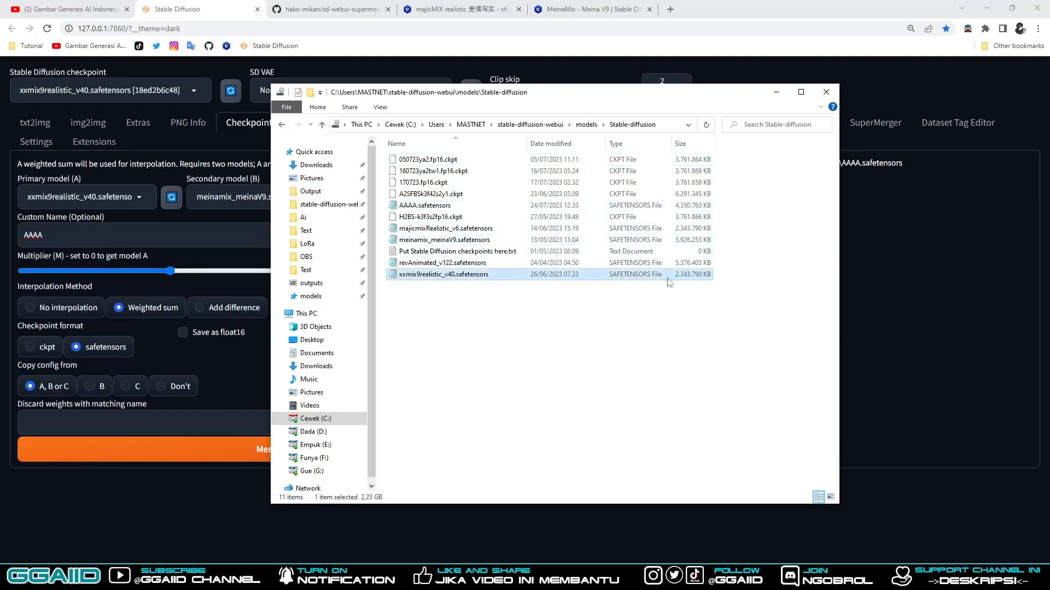
click(468, 241)
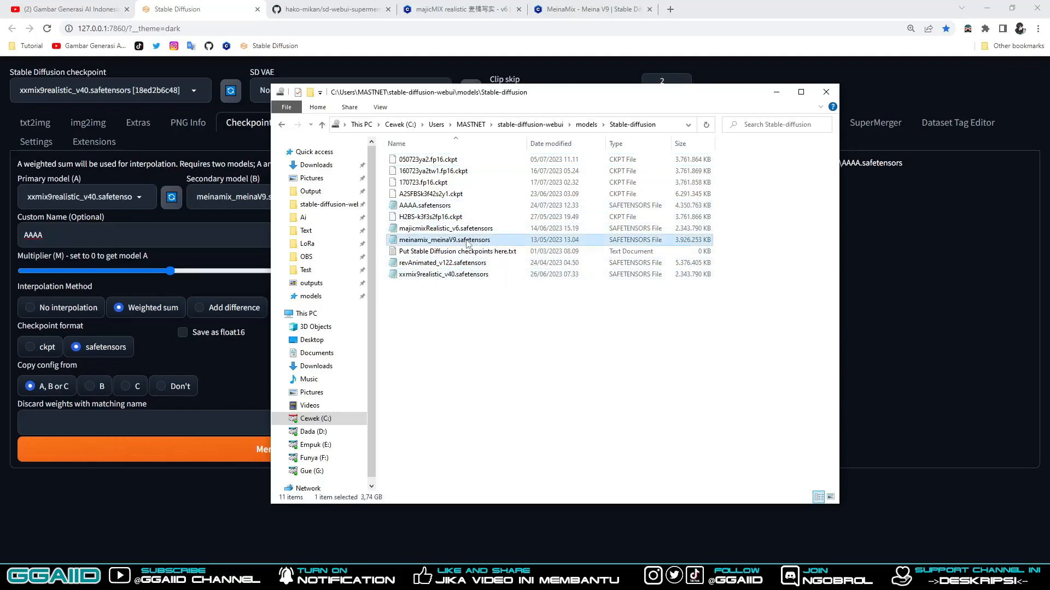
click(678, 208)
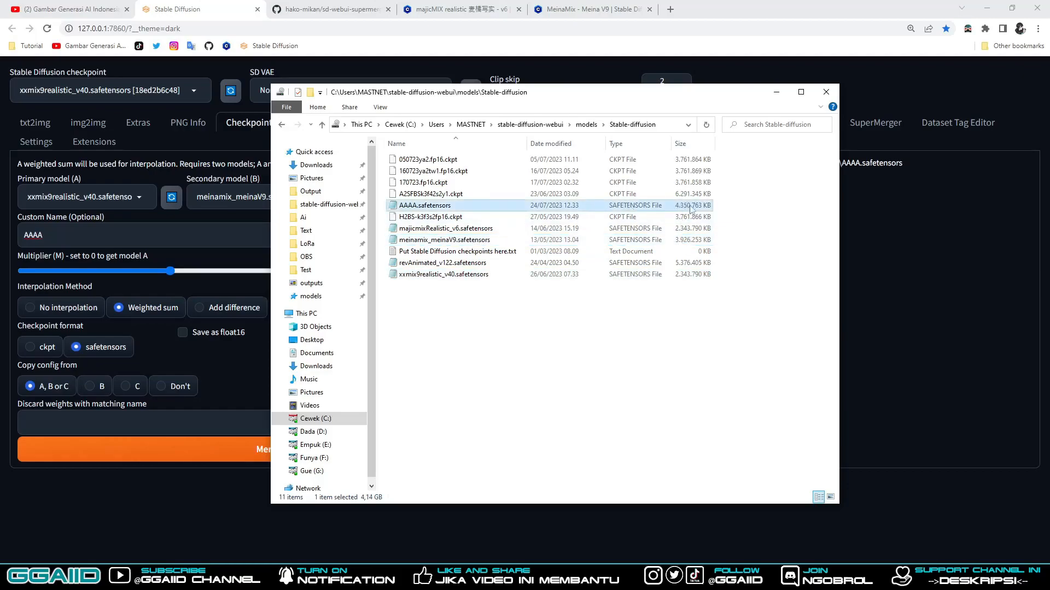
click(235, 241)
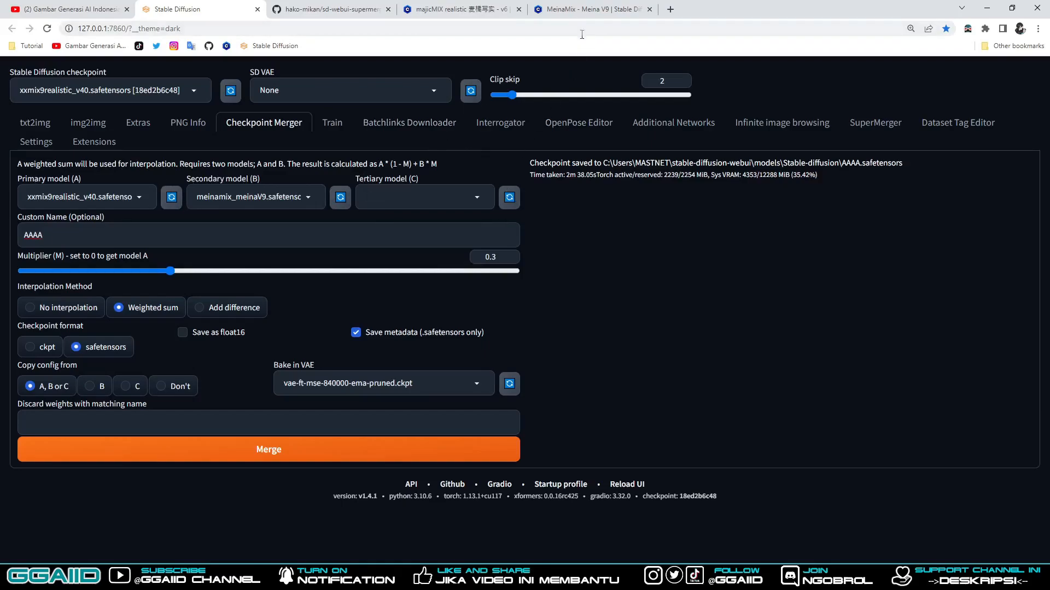
Check the base model listed for MeinaMix Meina V9 on Civitai and return to Checkpoint Merger.
click(570, 12)
drag(756, 317, 724, 322)
click(730, 317)
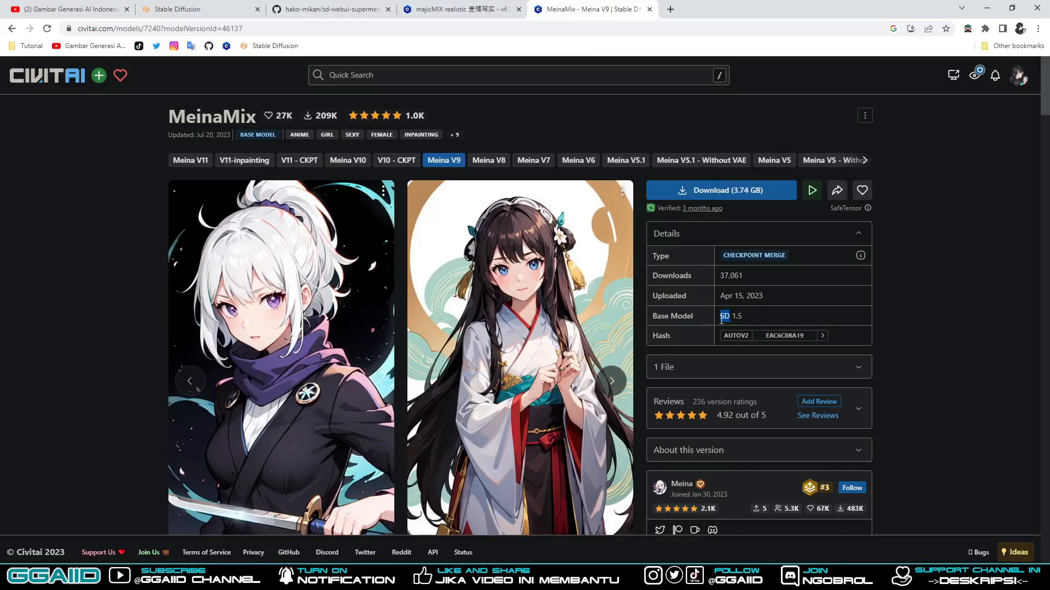
click(722, 322)
click(462, 10)
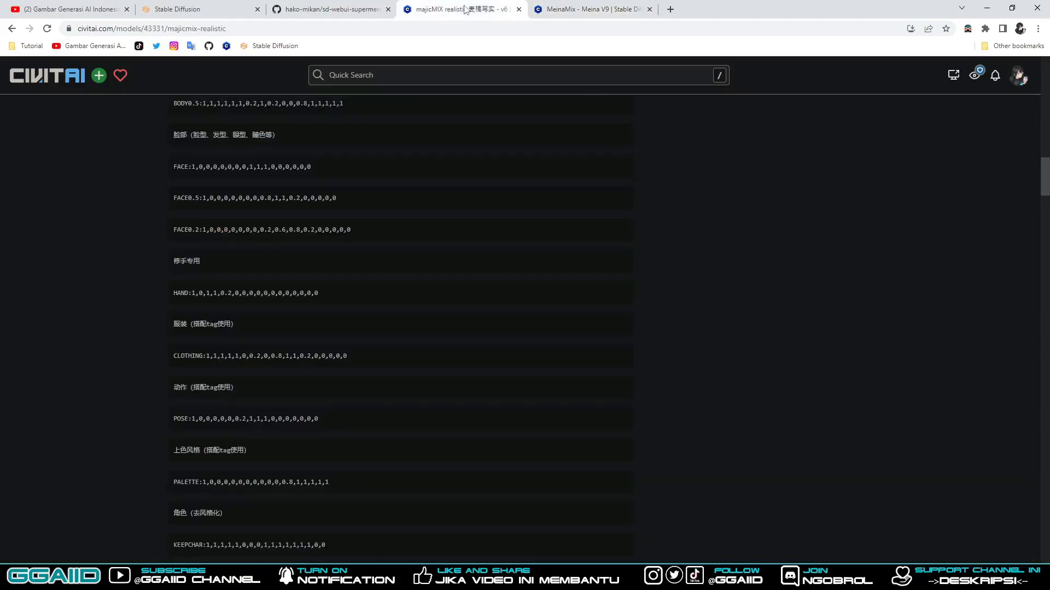
click(198, 5)
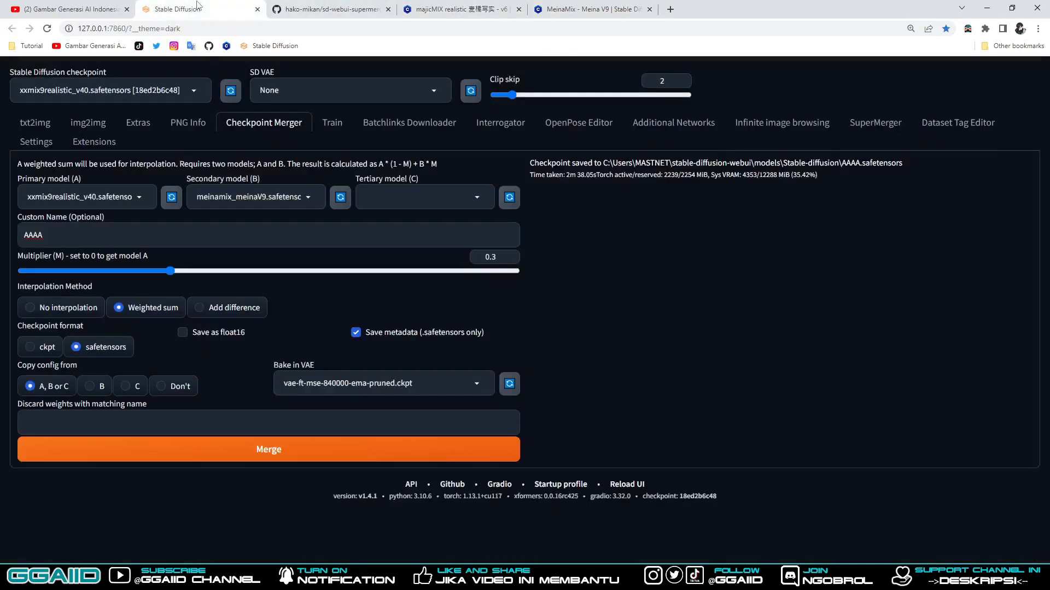
Look over the checkpoints offered for tertiary model C, and the stored models in E:\Ai\Models with the drives' free space.
click(474, 198)
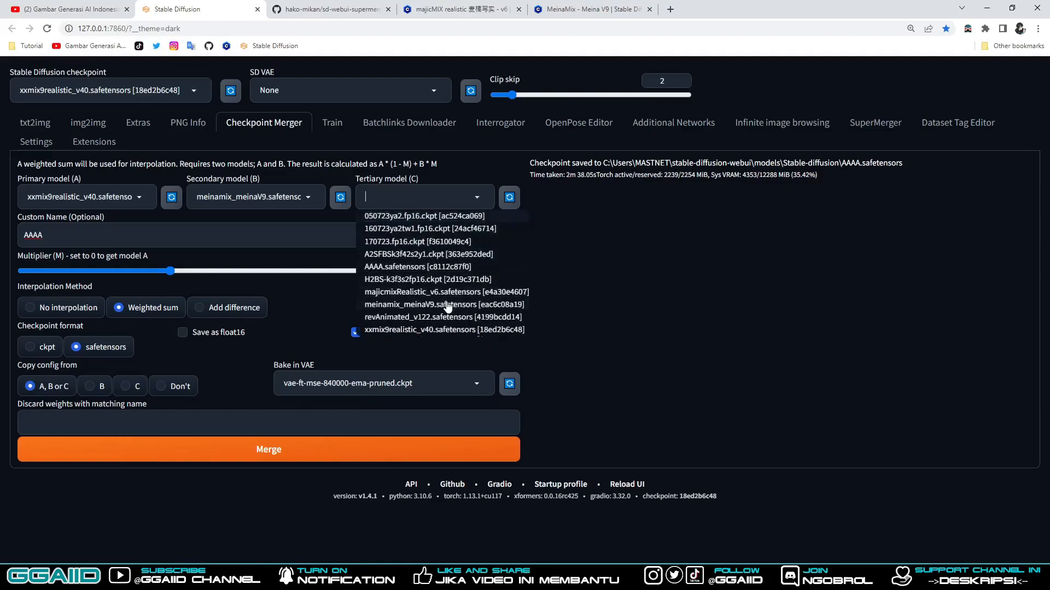
click(593, 258)
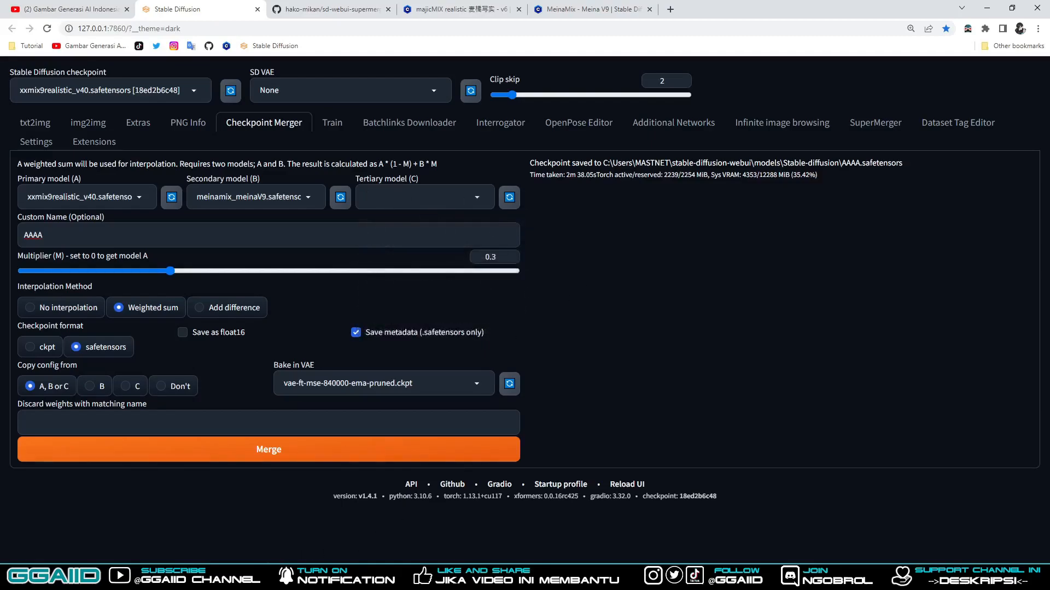
click(229, 577)
double_click(420, 183)
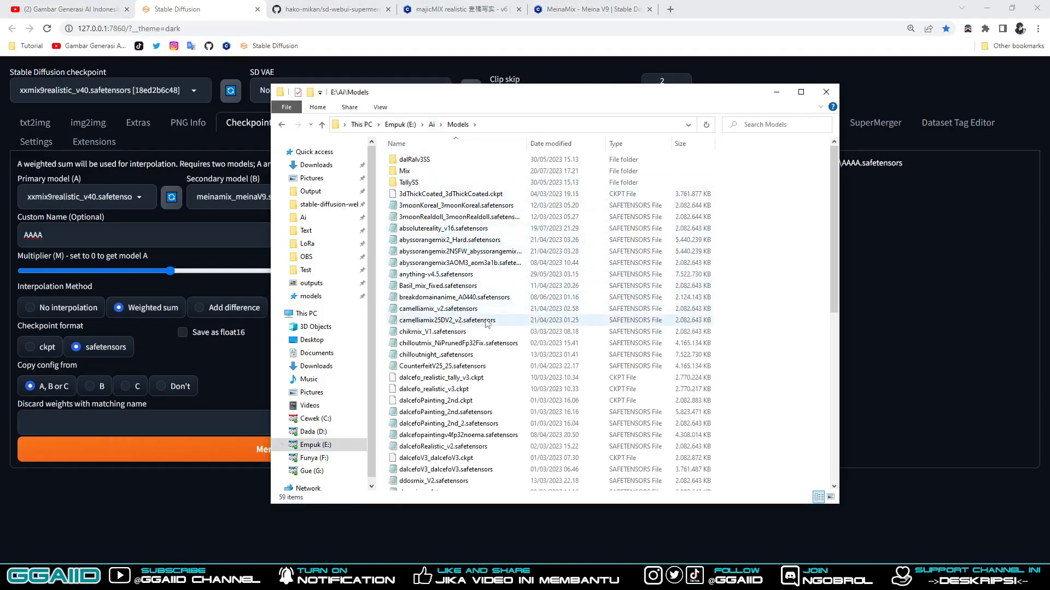
scroll(487, 323, down, 10)
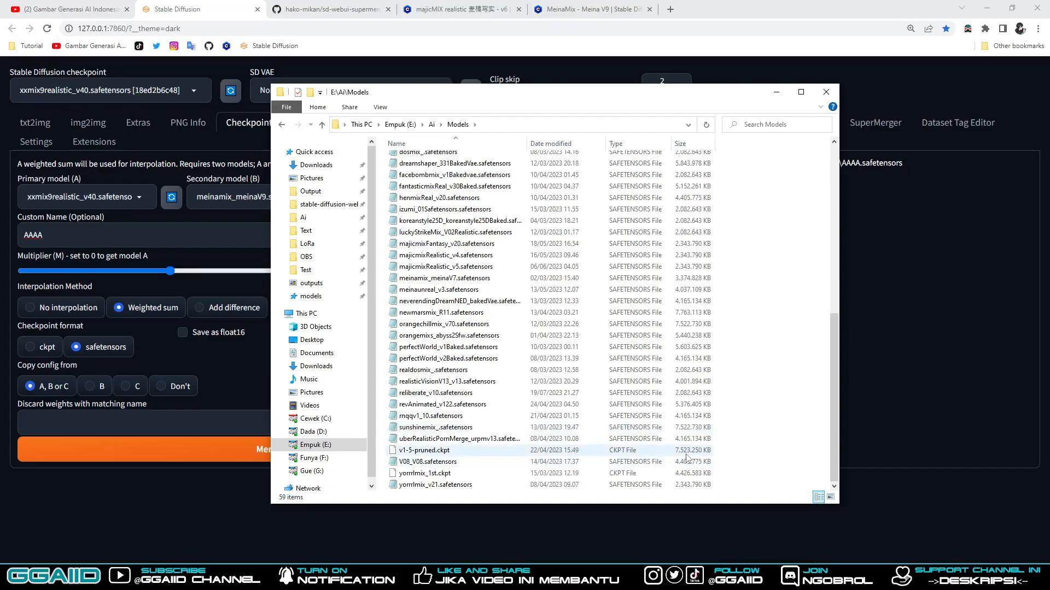
click(312, 314)
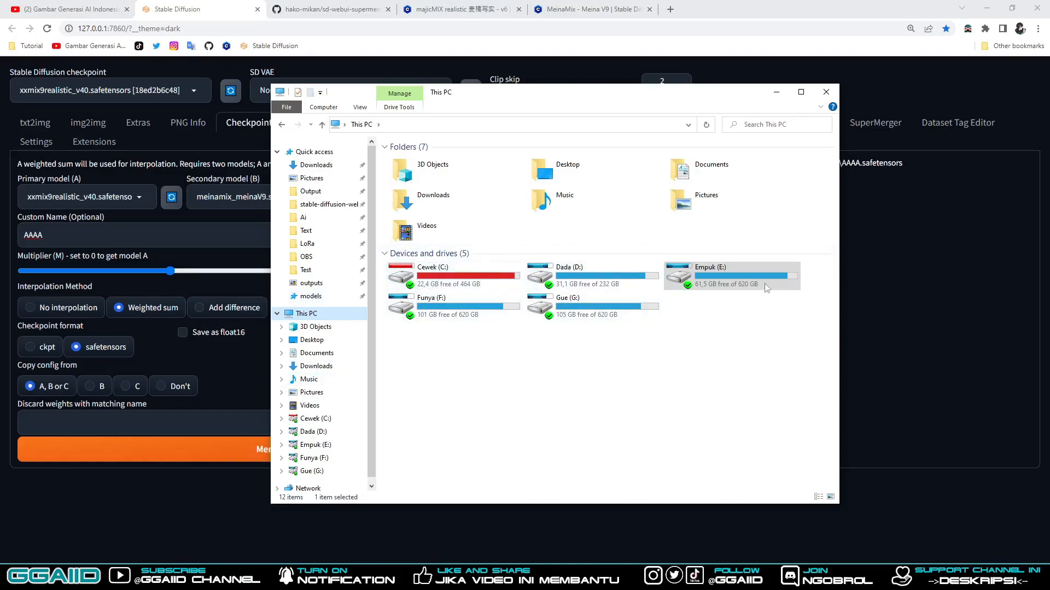
click(892, 289)
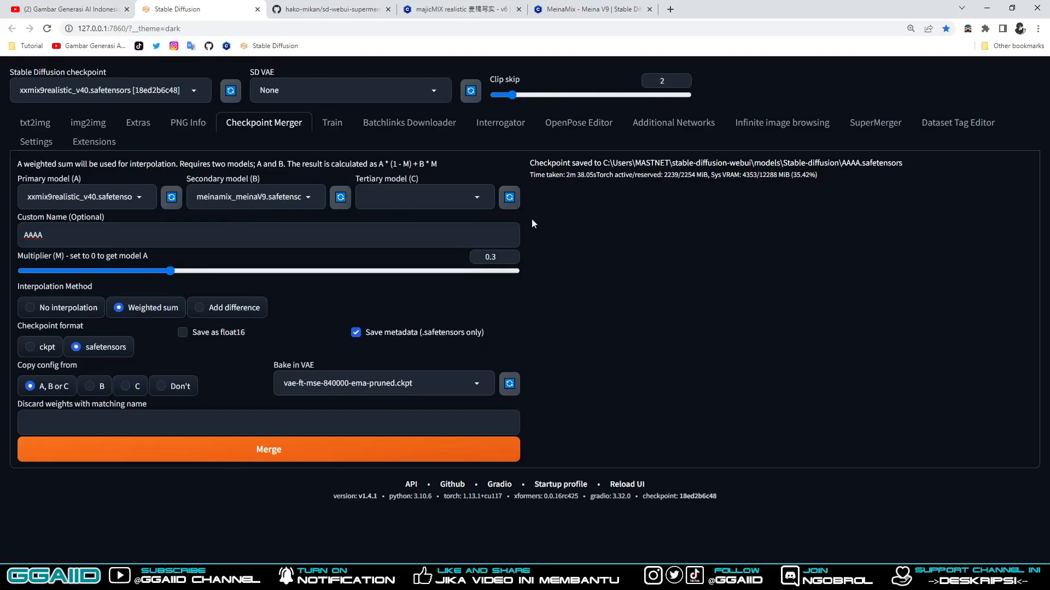
Glance at SuperMerger, and try the Add difference interpolation method in Checkpoint Merger before reselecting Weighted sum.
click(874, 126)
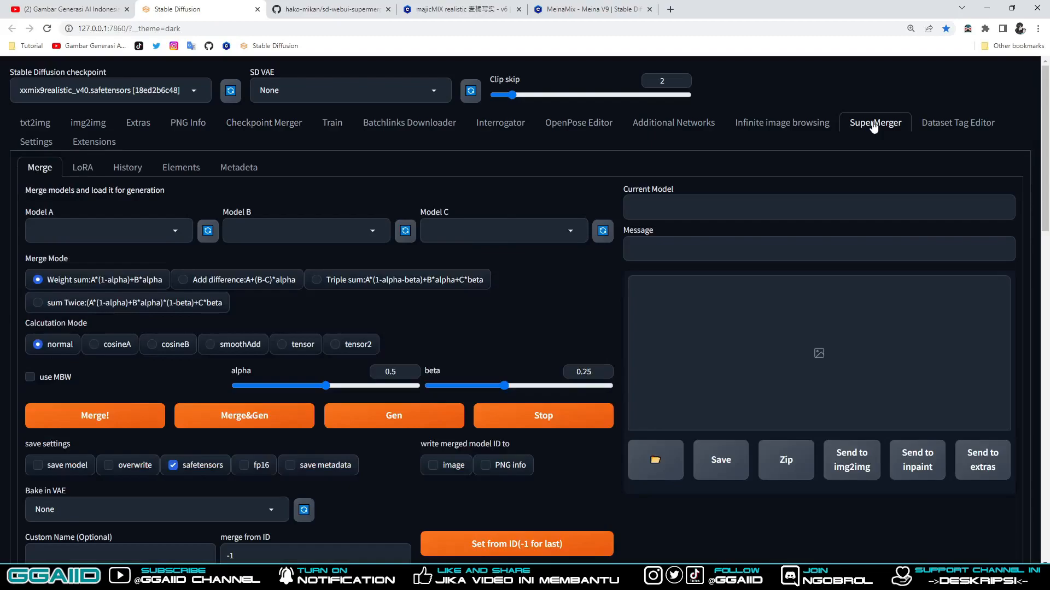
click(264, 122)
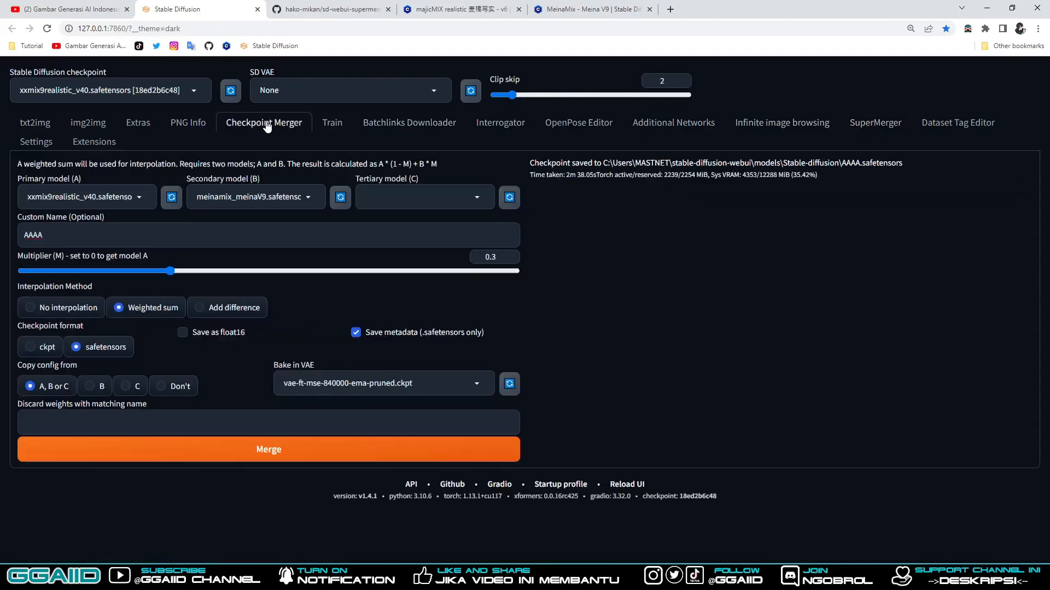
click(242, 310)
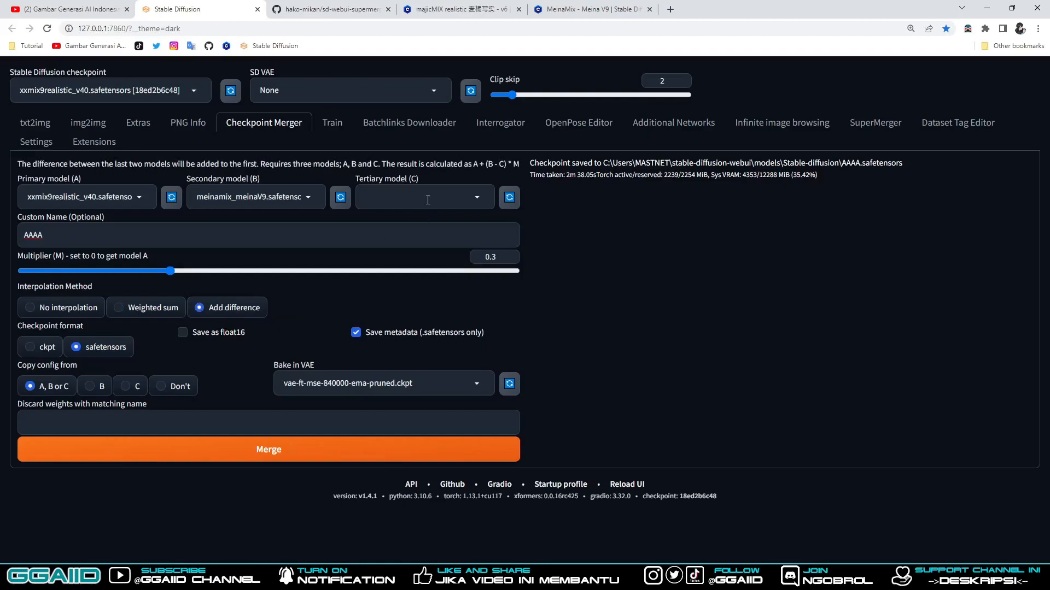
click(152, 313)
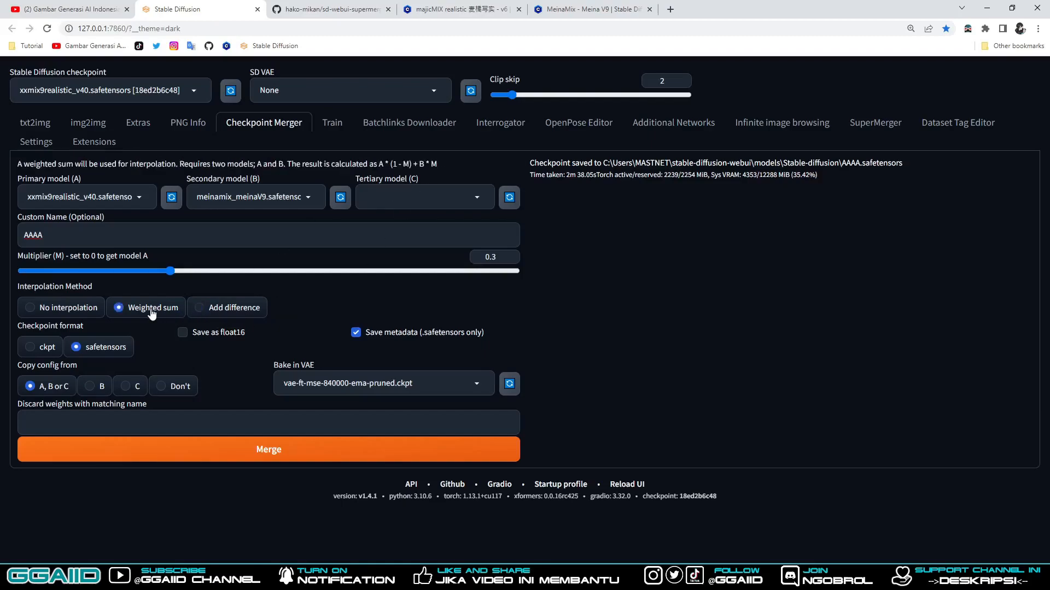
Choose xxmix9realistic_v40.safetensors as model A and meinamix_meinaV9.safetensors as model B in SuperMerger.
click(867, 129)
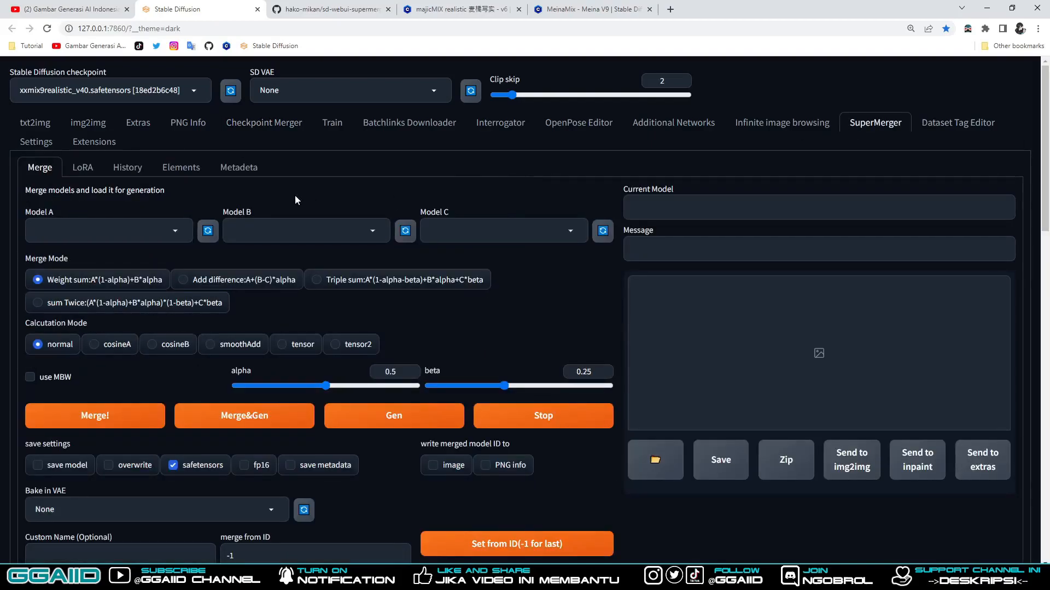
click(173, 238)
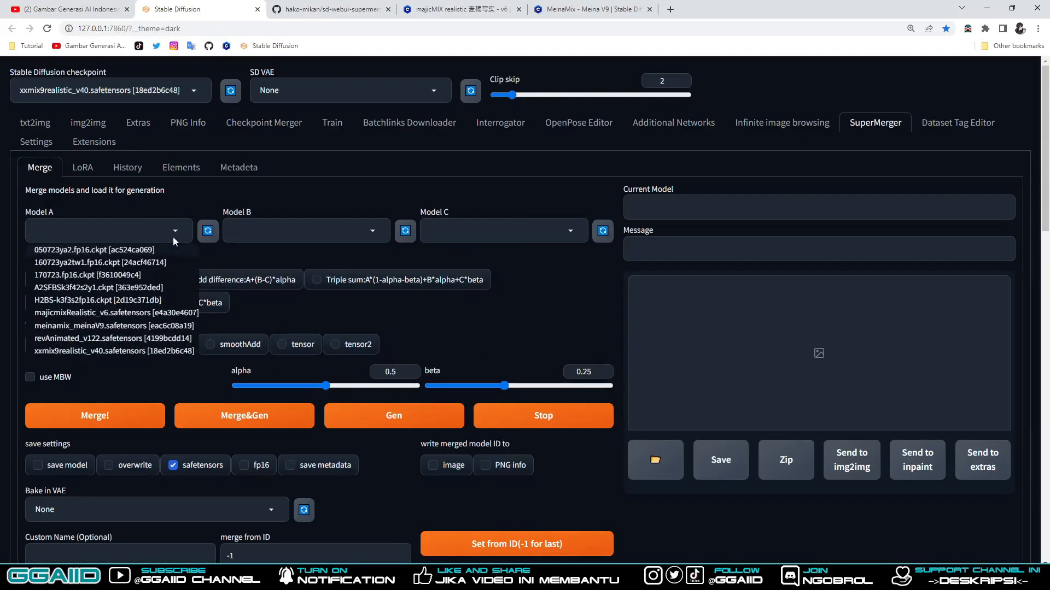
click(110, 351)
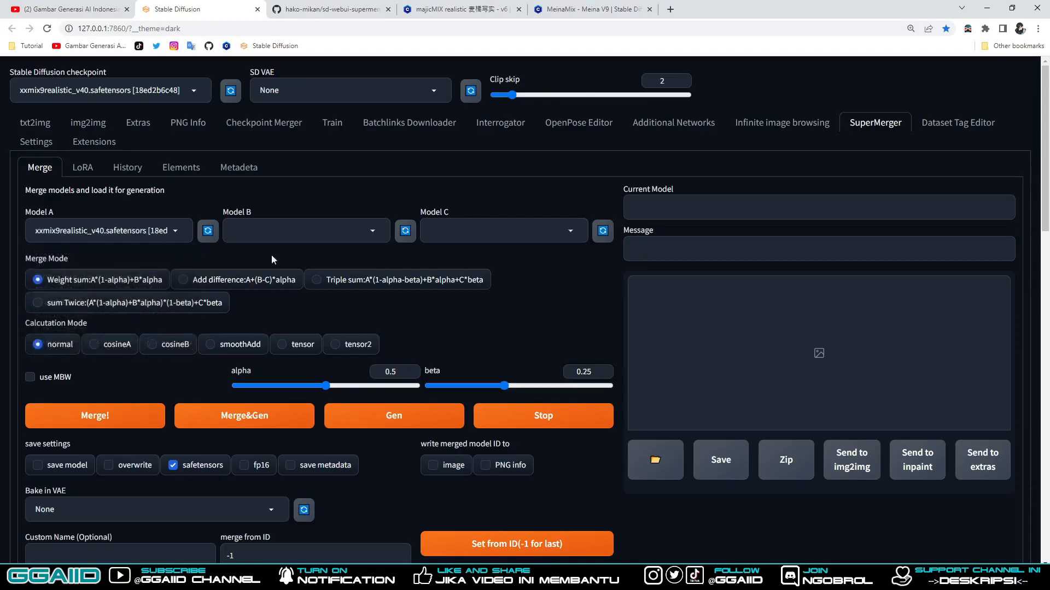
click(342, 229)
click(290, 334)
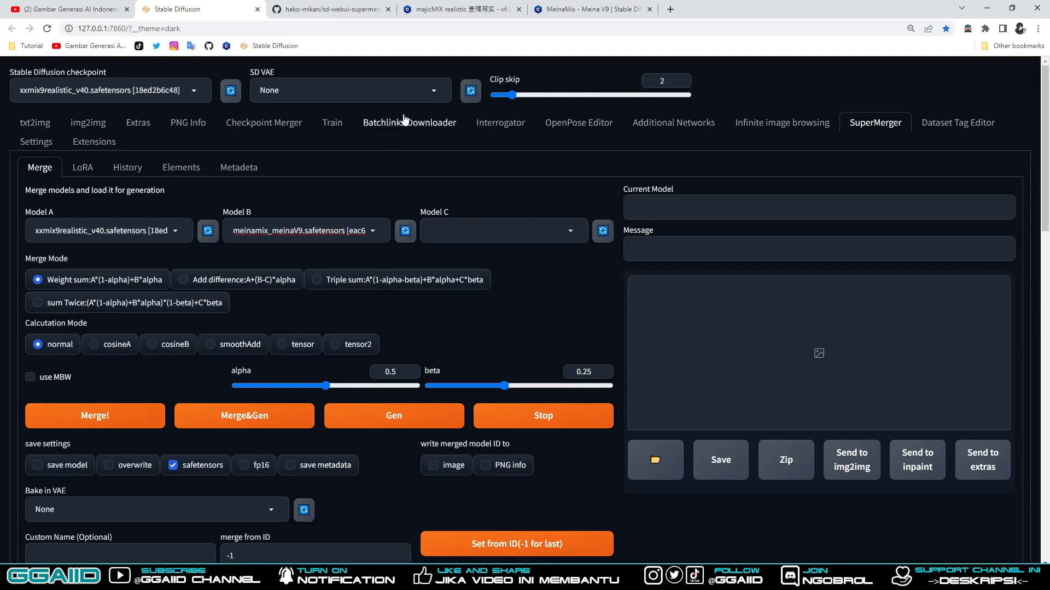
Check the majicMIX realistic v6 details on its Civitai page and return to SuperMerger.
click(470, 10)
scroll(535, 381, up, 20)
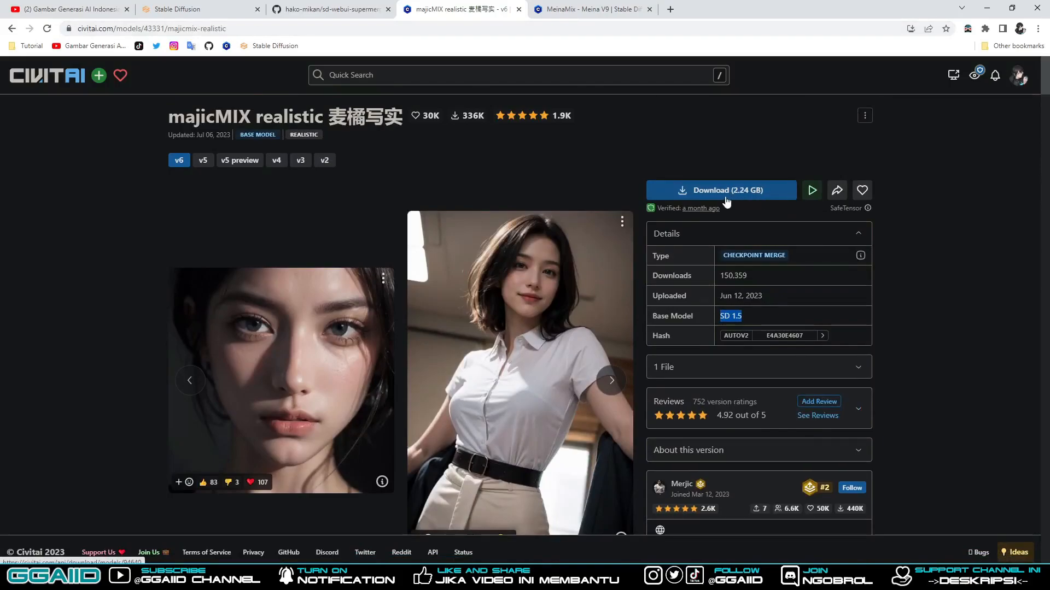
click(203, 9)
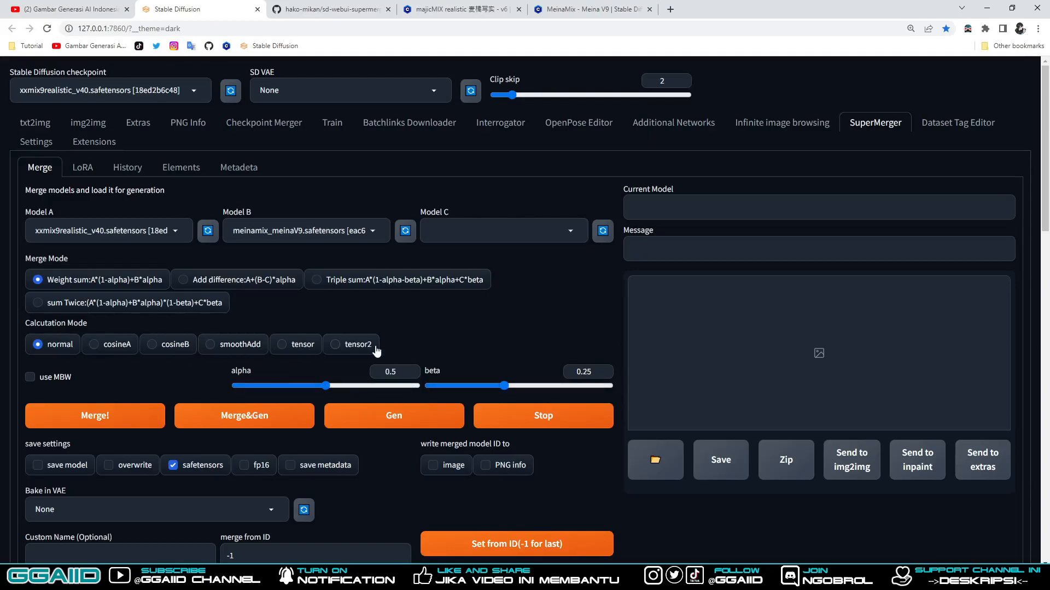
Load the SMOOTHSTEP preset in SuperMerger's block weight settings.
scroll(425, 336, down, 7)
scroll(424, 341, down, 8)
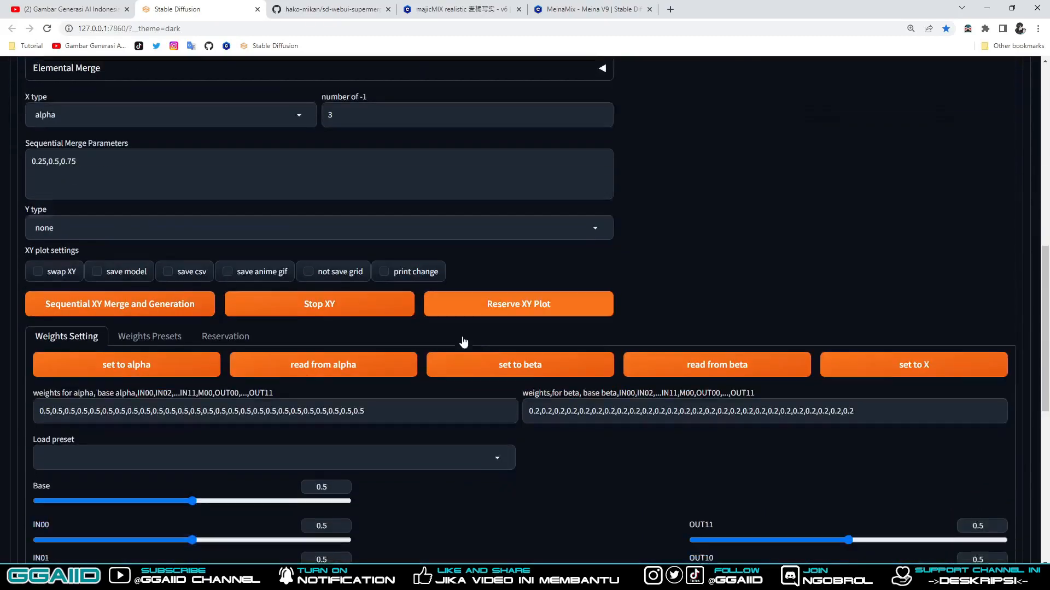
scroll(466, 335, down, 4)
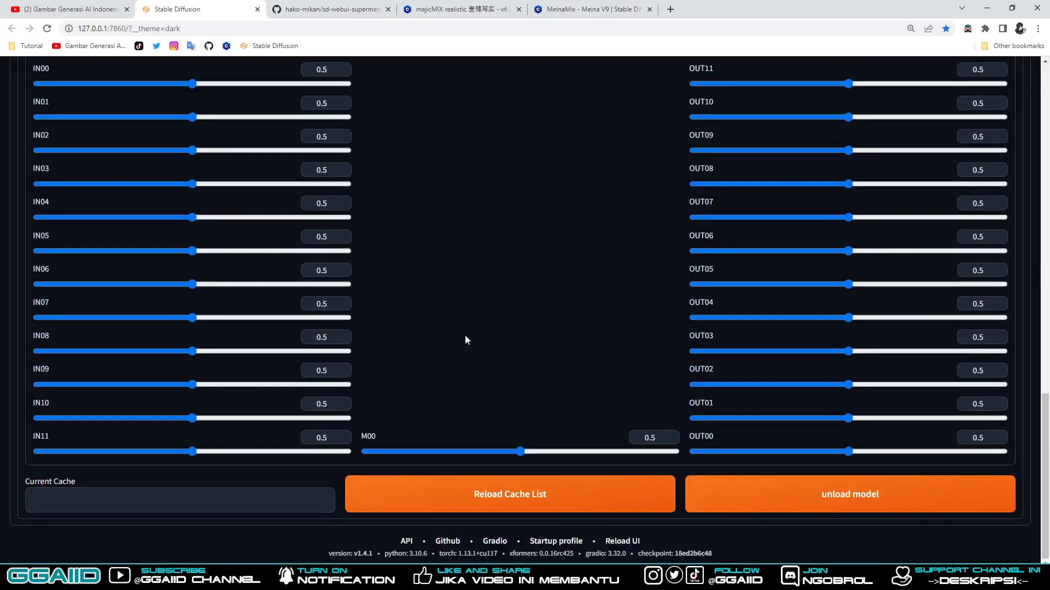
scroll(465, 336, up, 5)
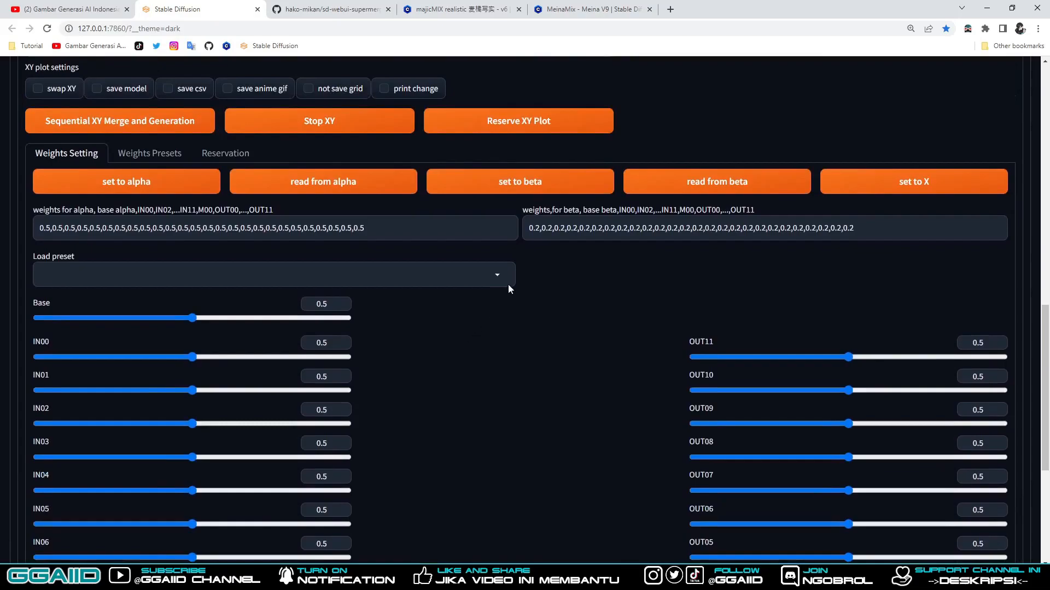
click(497, 277)
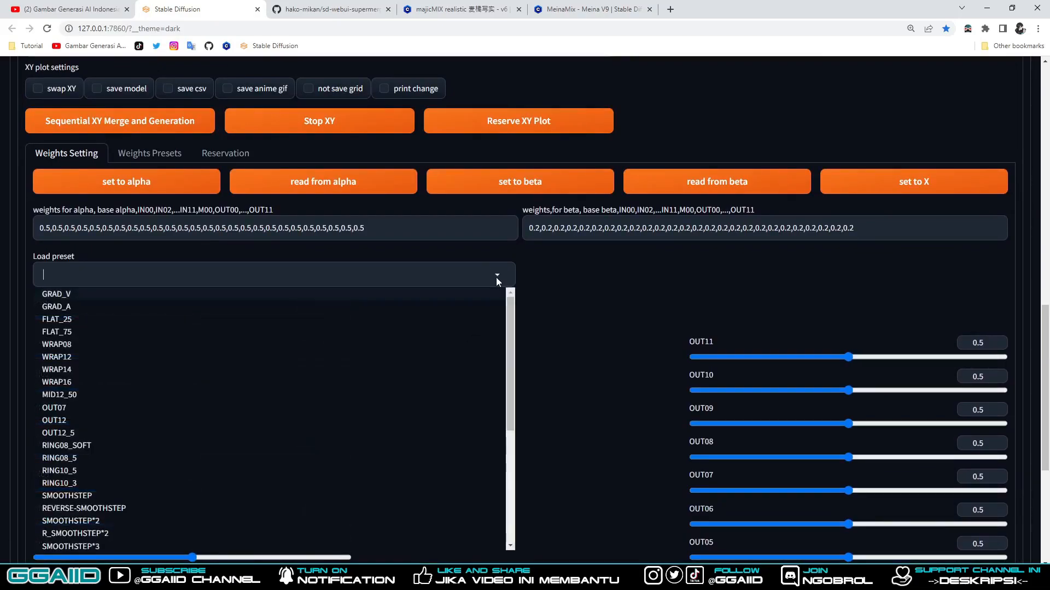
scroll(274, 393, down, 2)
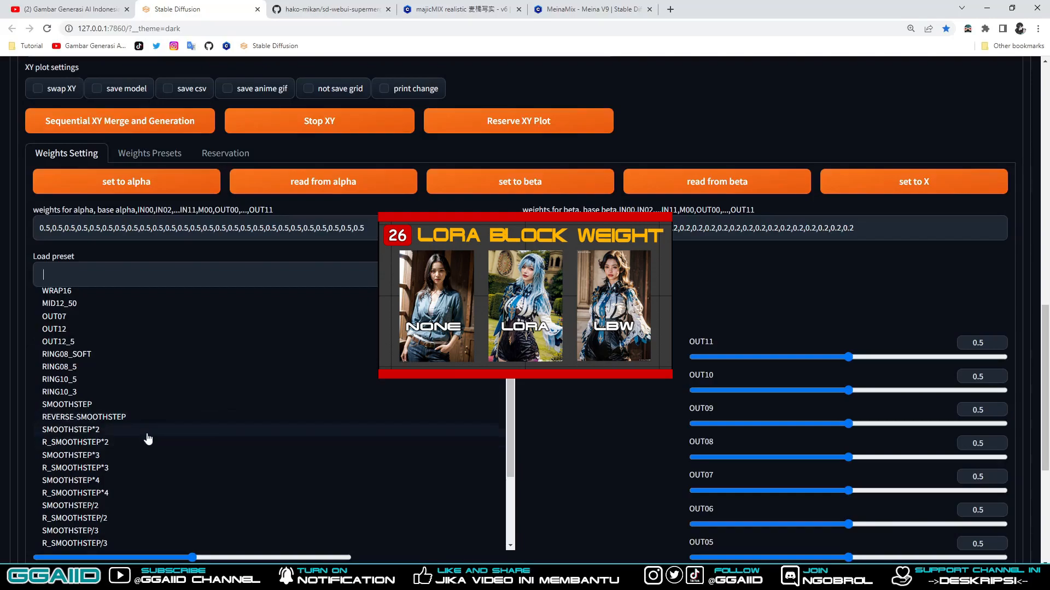
click(146, 405)
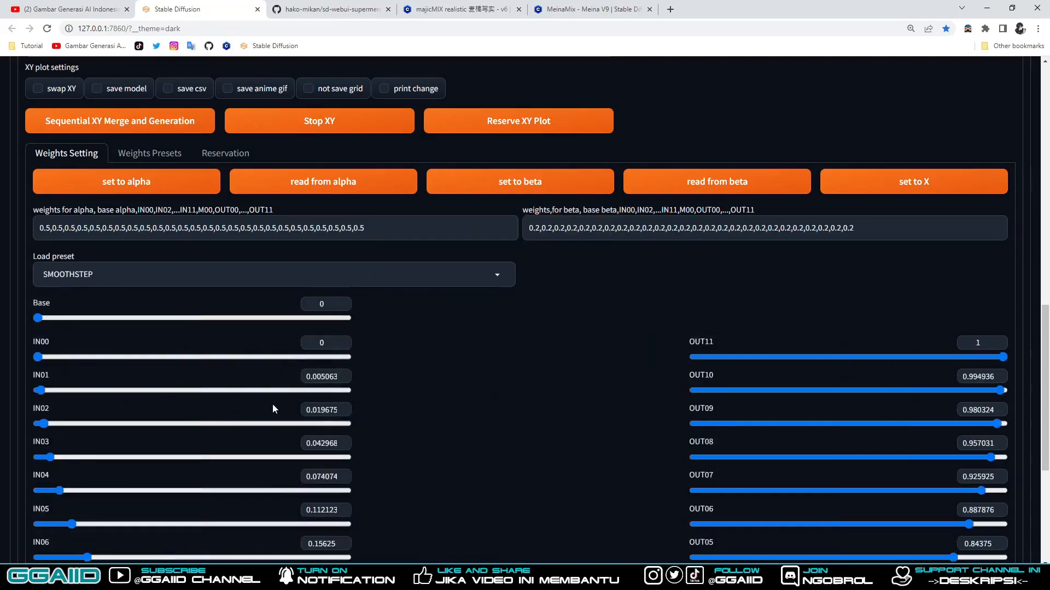
Examine the IN, M00 and OUT block weights, the other available presets, and SuperMerger's merge mode and save settings.
scroll(249, 202, down, 5)
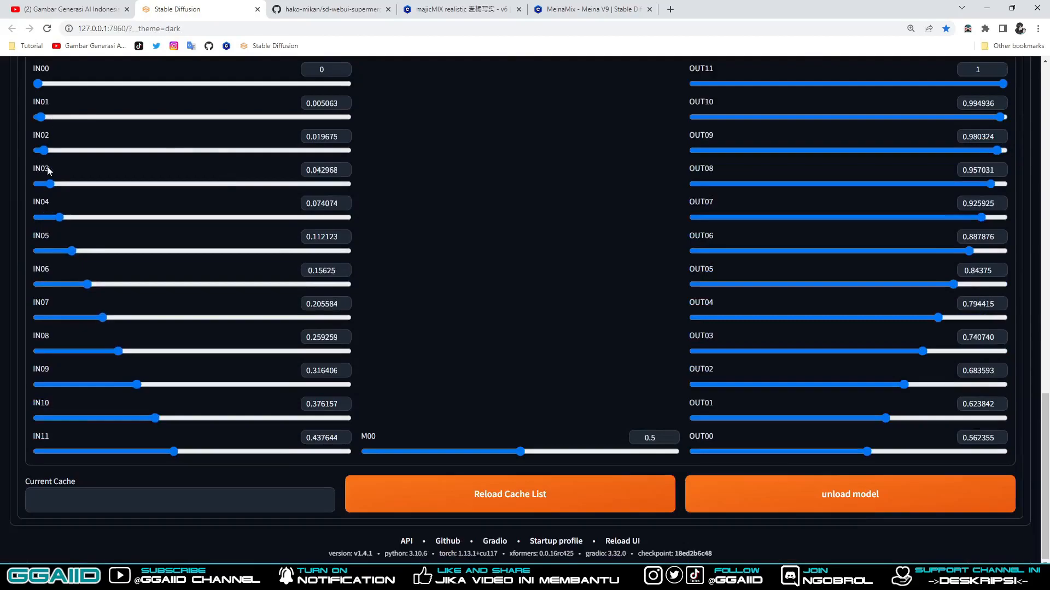
scroll(923, 136, up, 3)
scroll(950, 321, down, 3)
scroll(557, 389, up, 5)
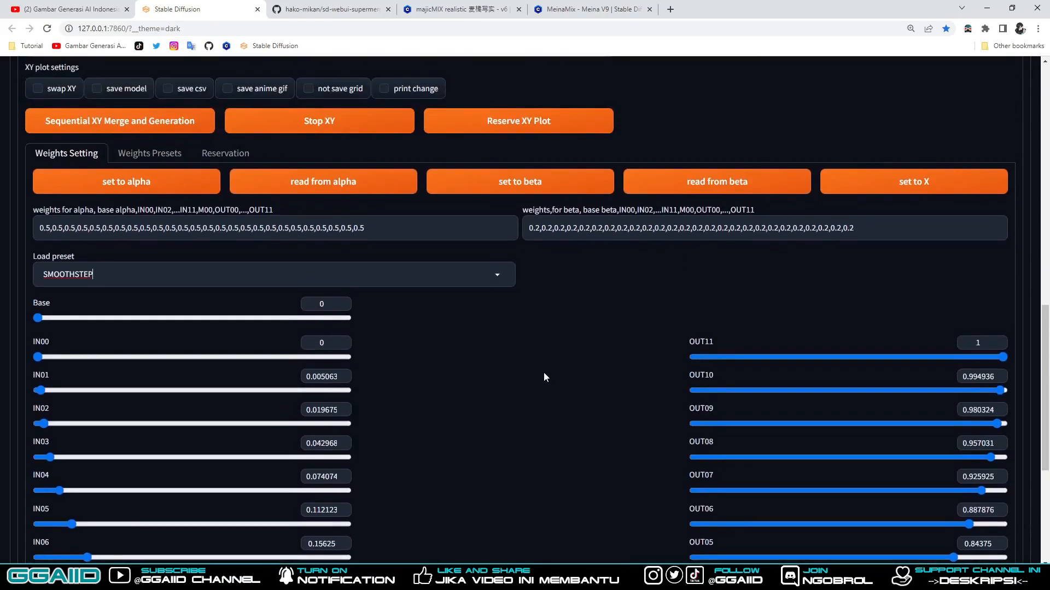
click(496, 276)
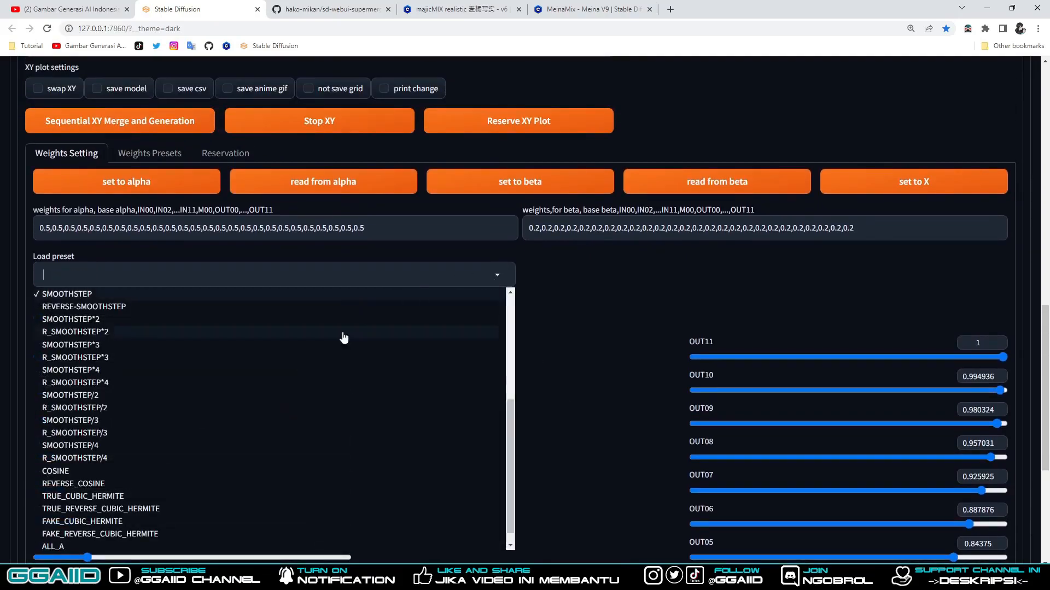
click(598, 358)
scroll(594, 355, down, 5)
scroll(465, 411, up, 15)
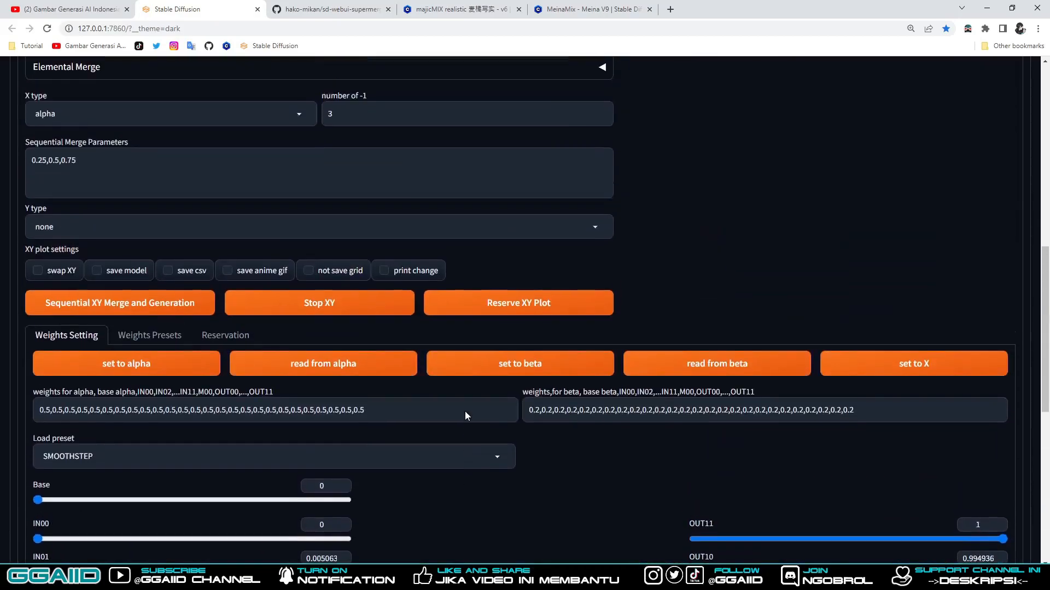
scroll(290, 229, up, 1)
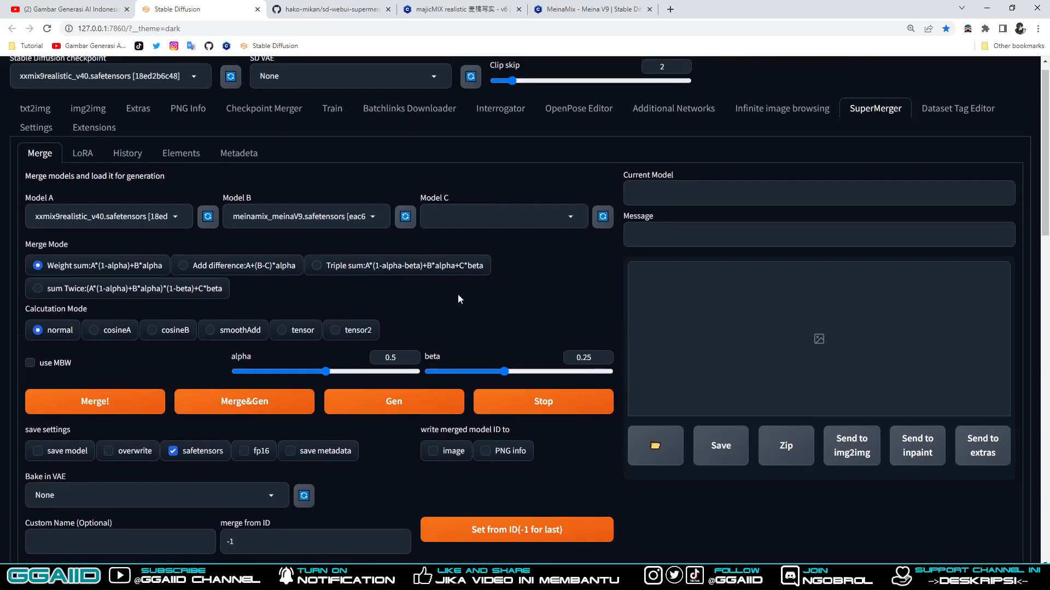
scroll(458, 298, down, 3)
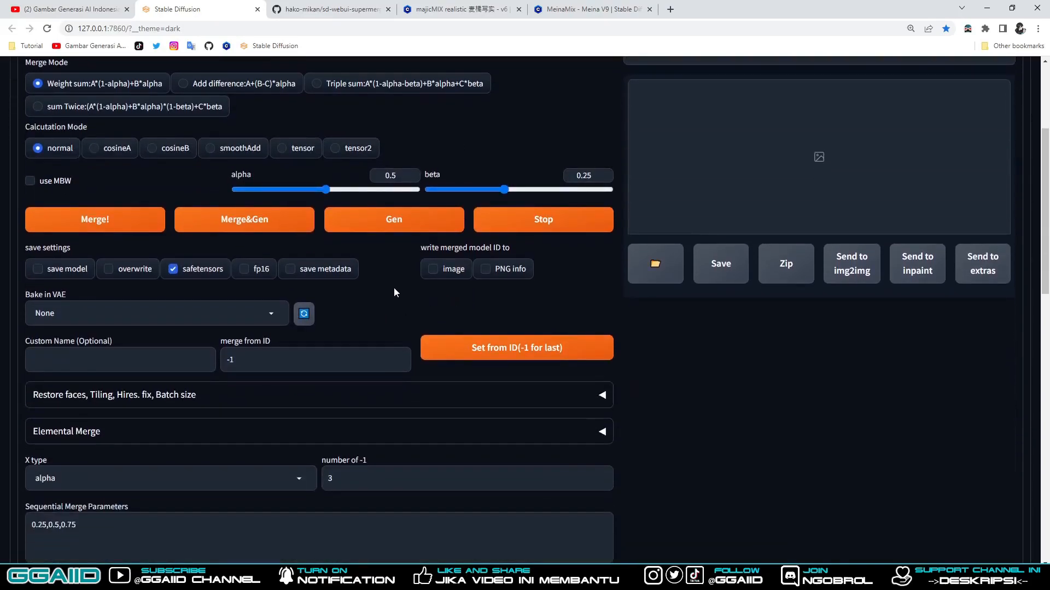
Read the block weight lists in the majicMIX realistic description on Civitai and compare them with SuperMerger's weight settings.
click(473, 13)
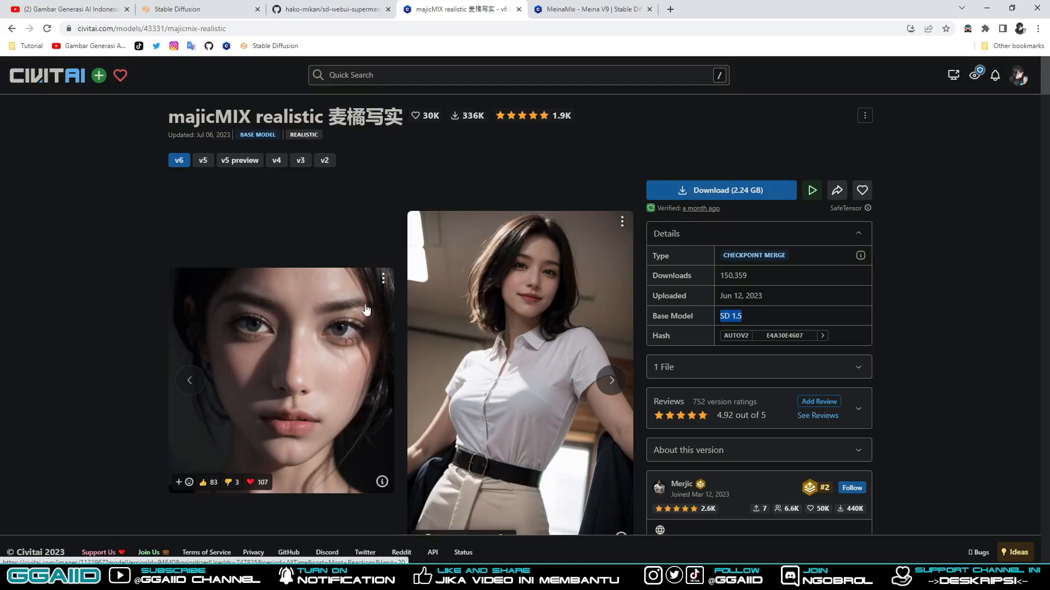
scroll(470, 447, down, 8)
scroll(405, 408, down, 20)
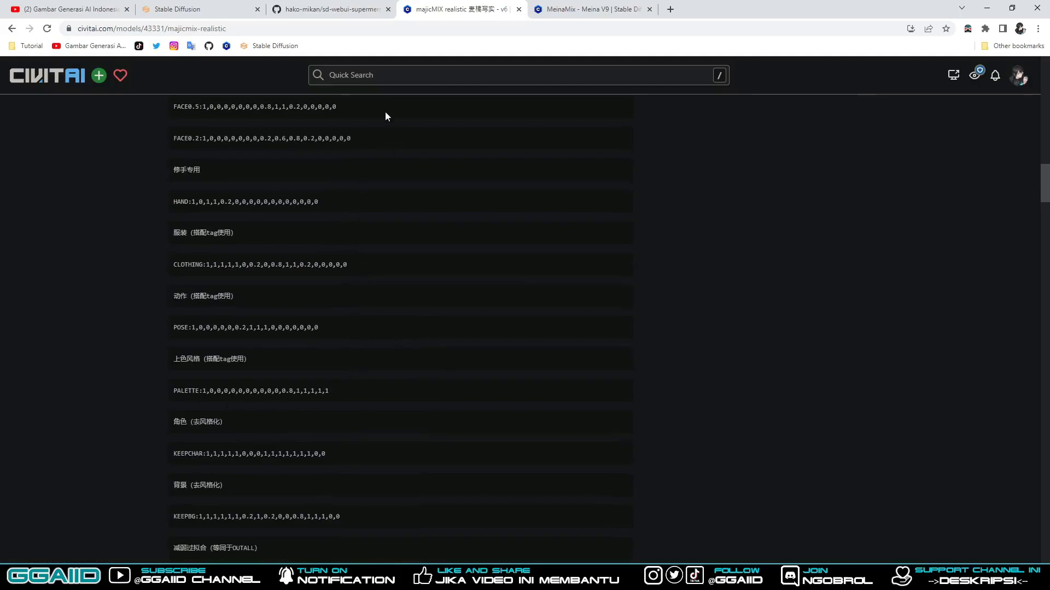
click(180, 9)
scroll(475, 295, down, 8)
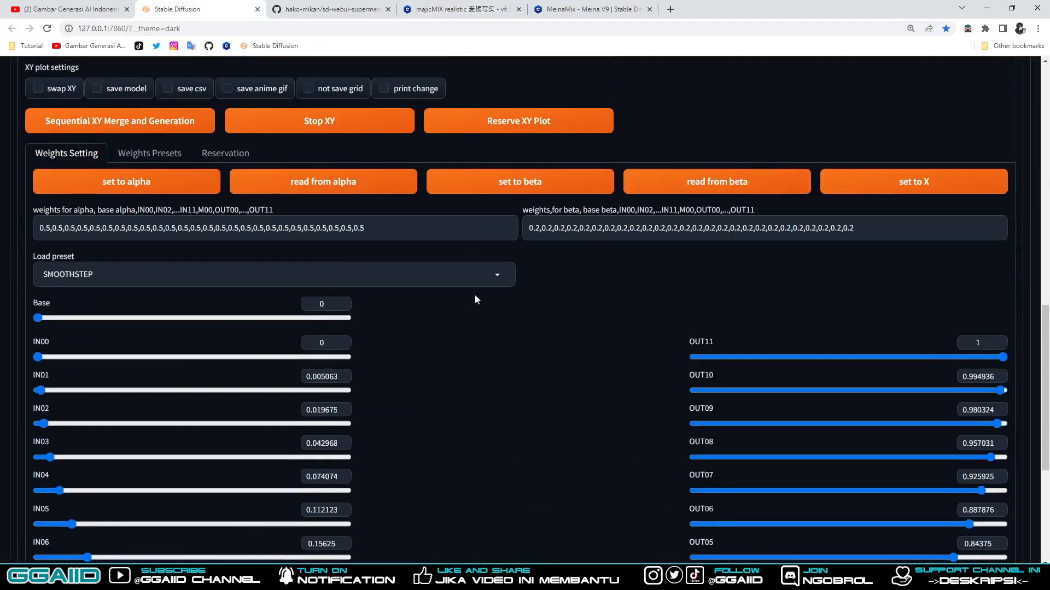
scroll(475, 294, down, 5)
scroll(466, 319, up, 6)
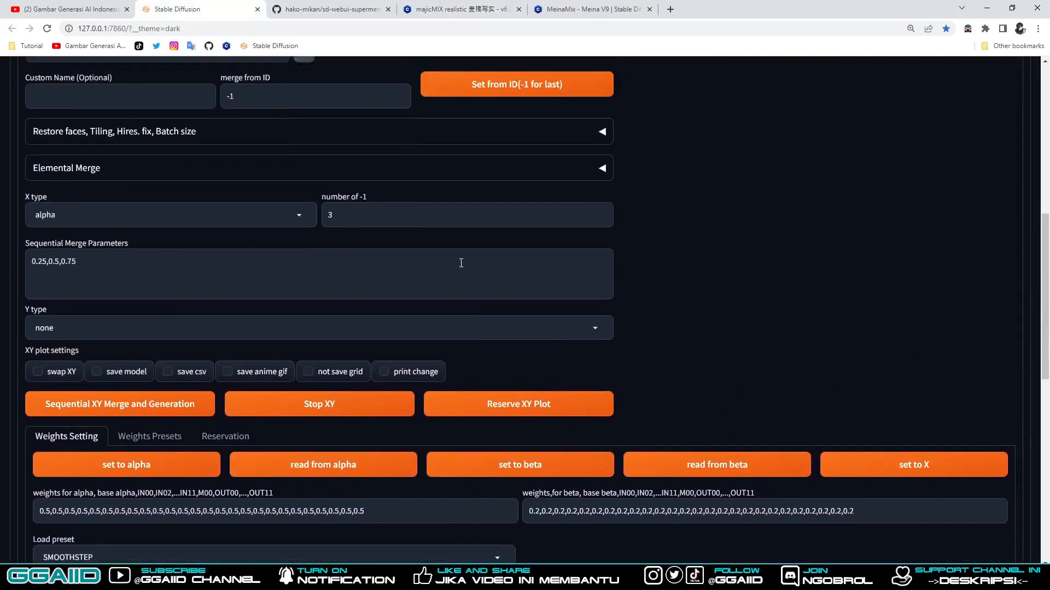
click(457, 10)
scroll(372, 366, up, 15)
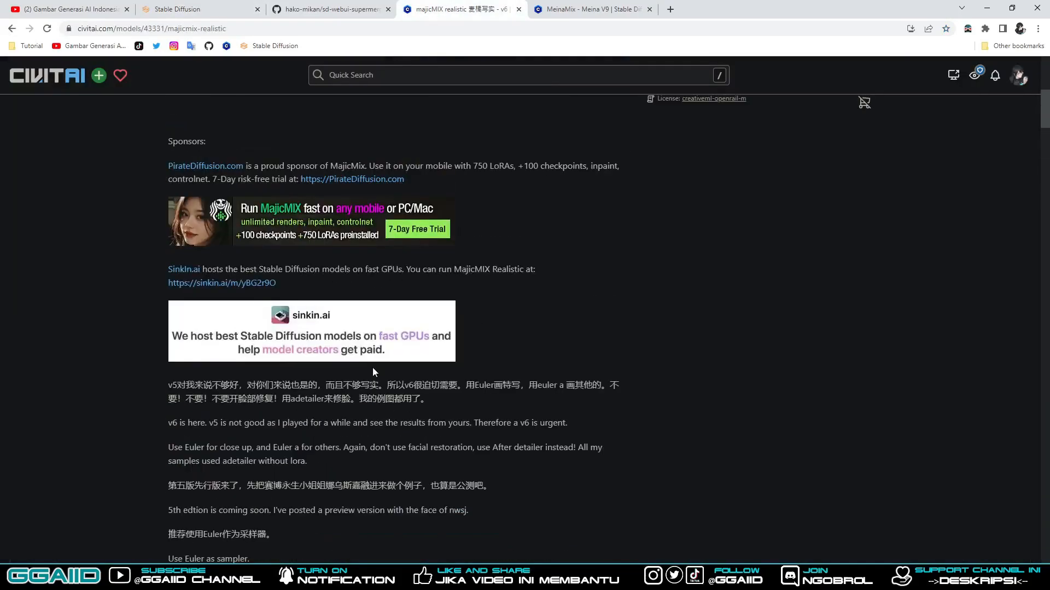
Open Civitai's model gallery in a new browser tab and look through the month's most downloaded models.
click(670, 10)
click(227, 47)
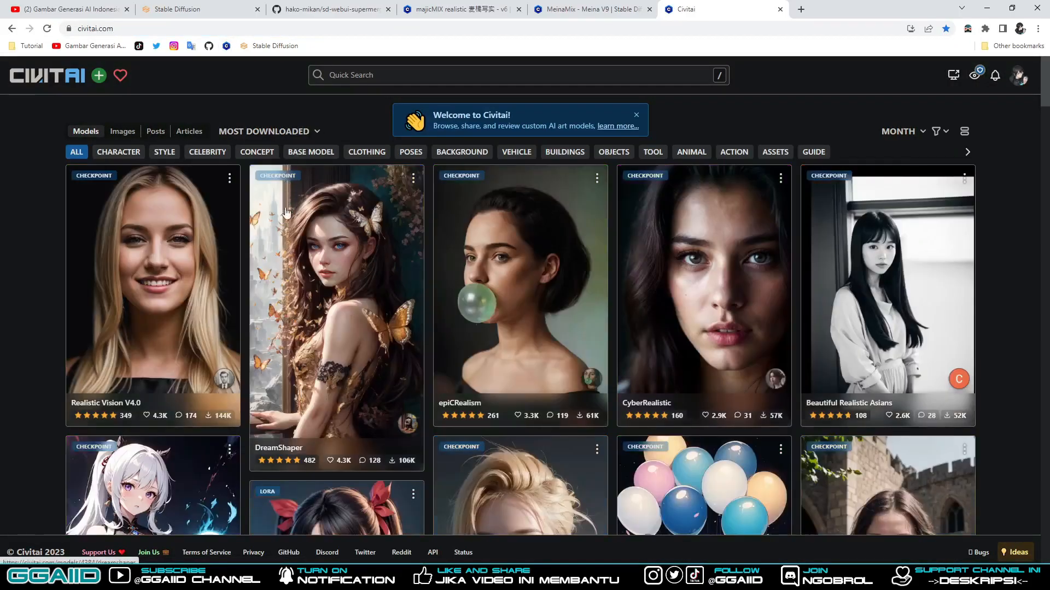
scroll(503, 319, down, 5)
scroll(503, 319, down, 2)
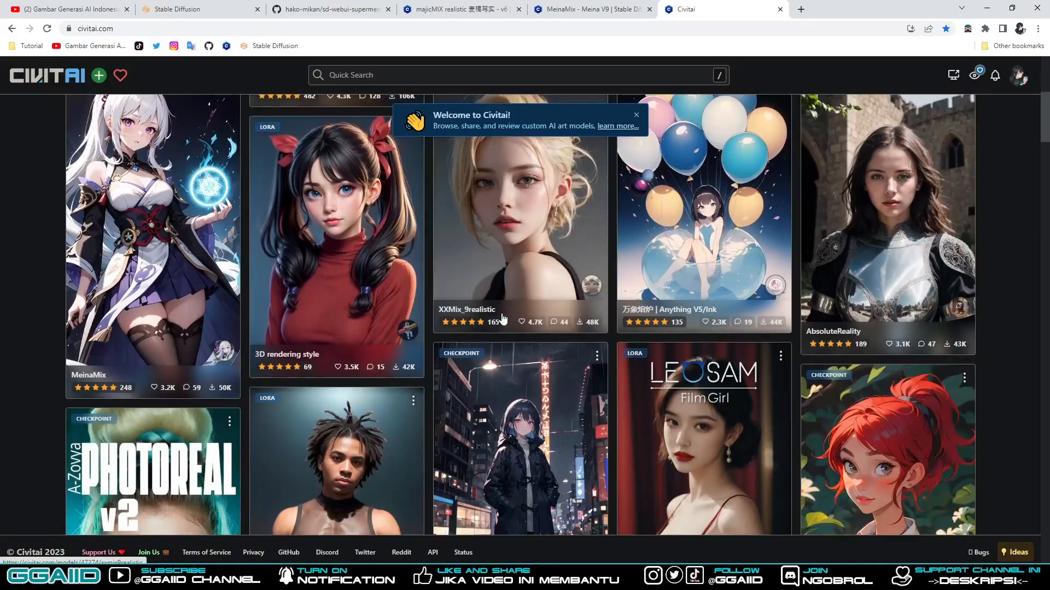
scroll(503, 319, up, 4)
scroll(503, 319, up, 3)
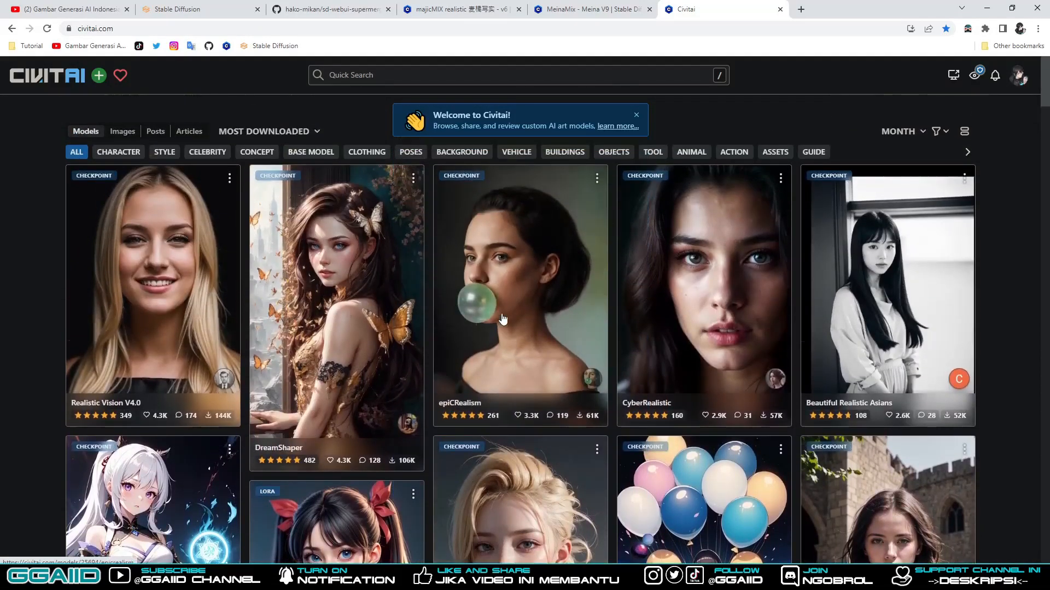
Set the Civitai gallery's period to All Time and look over its most downloaded models.
click(916, 140)
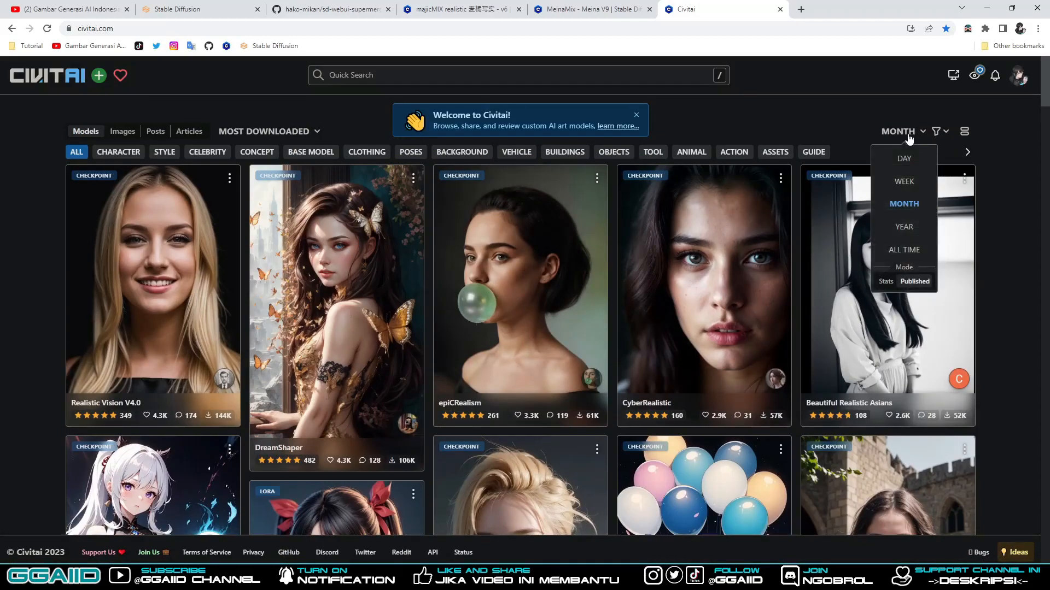
click(904, 250)
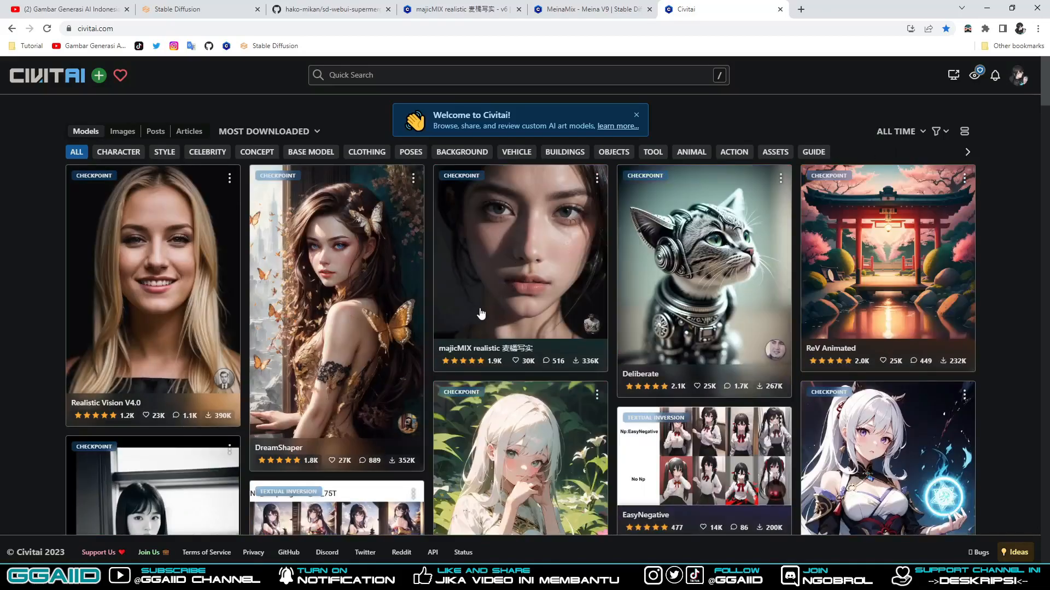
click(975, 77)
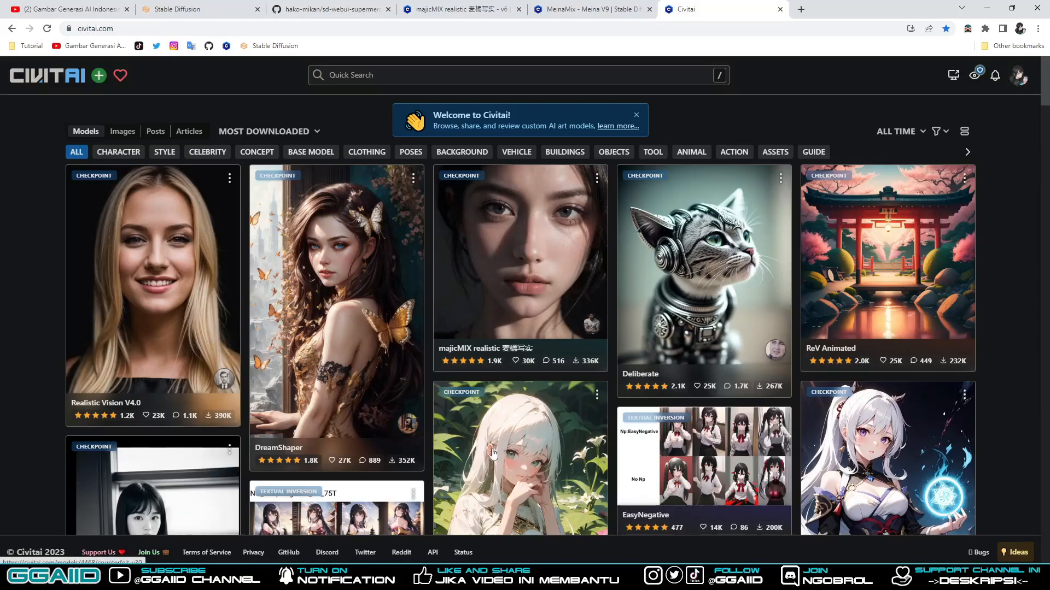
scroll(493, 454, down, 2)
scroll(440, 229, up, 2)
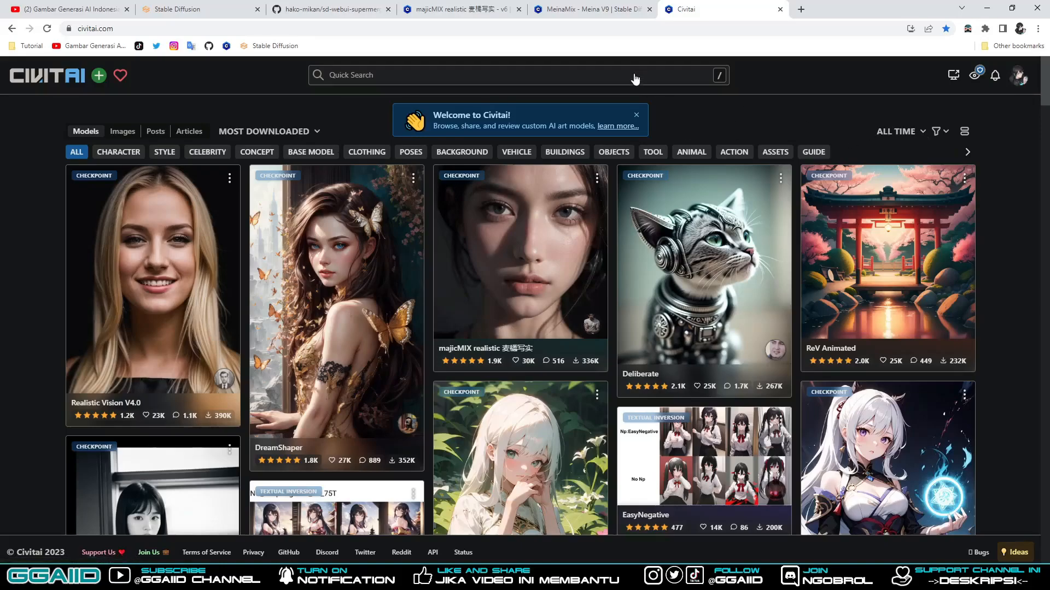
Review the FACE, HAND, CLOTHING, POSE and PALETTE block weights in the majicMIX realistic description on Civitai.
click(465, 10)
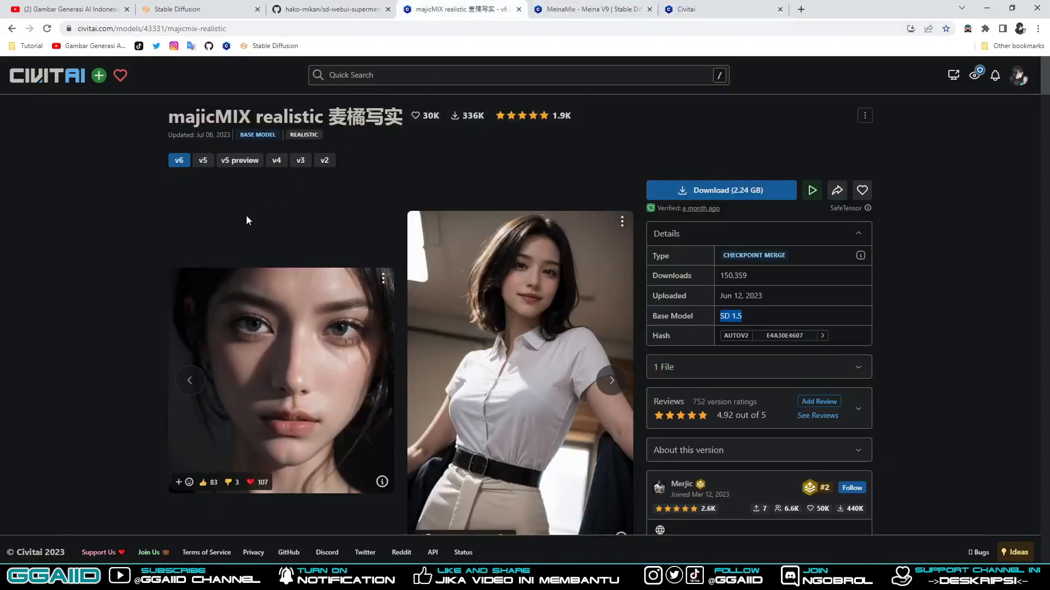
scroll(405, 184, down, 10)
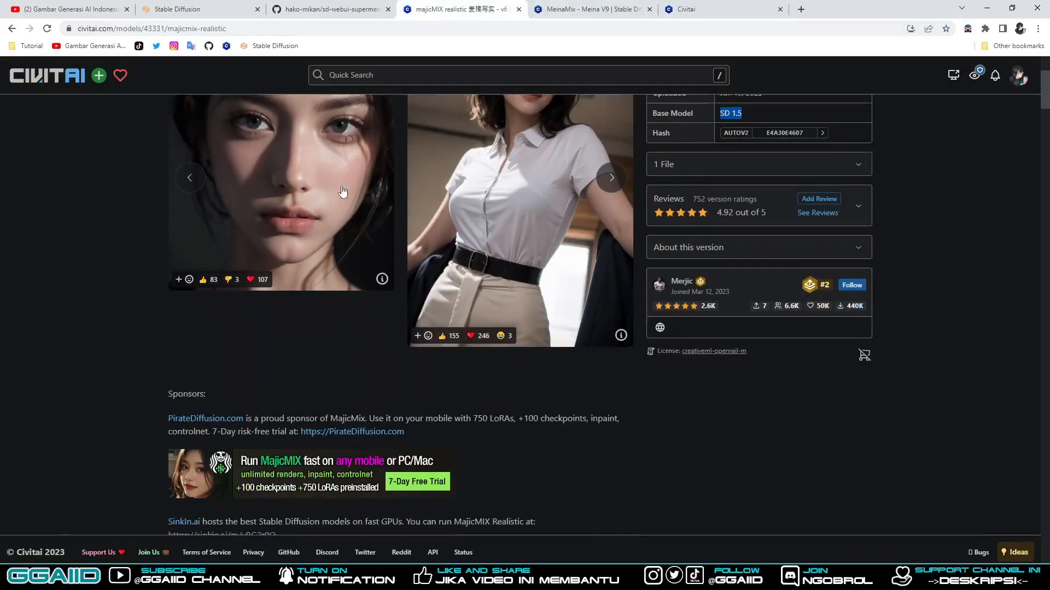
scroll(553, 299, down, 18)
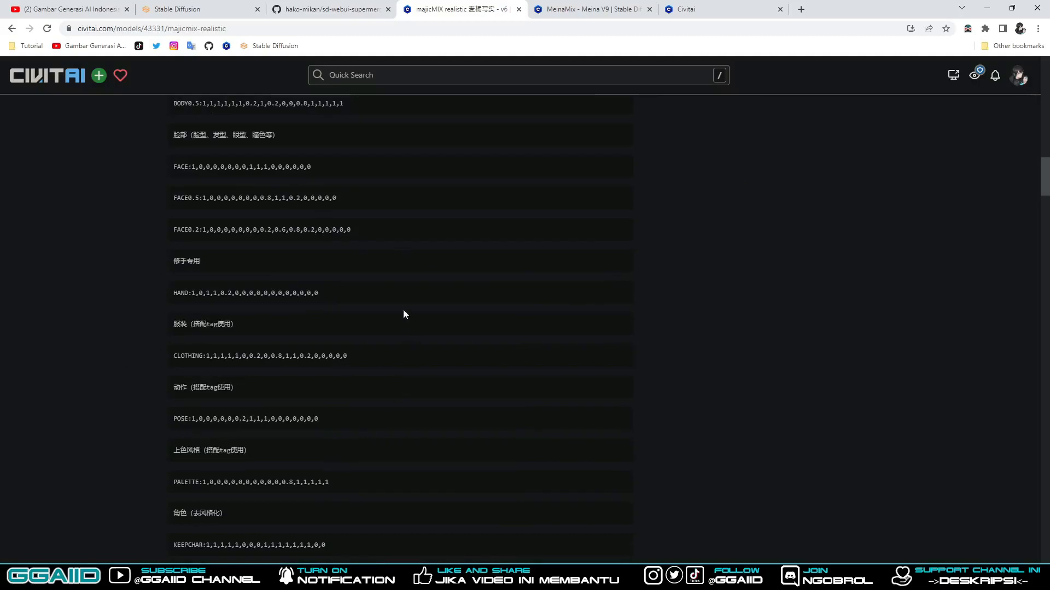
Return to Stable Diffusion and examine the LoRA Block Weight presets and XYZ plot settings in txt2img.
click(190, 9)
scroll(375, 364, up, 5)
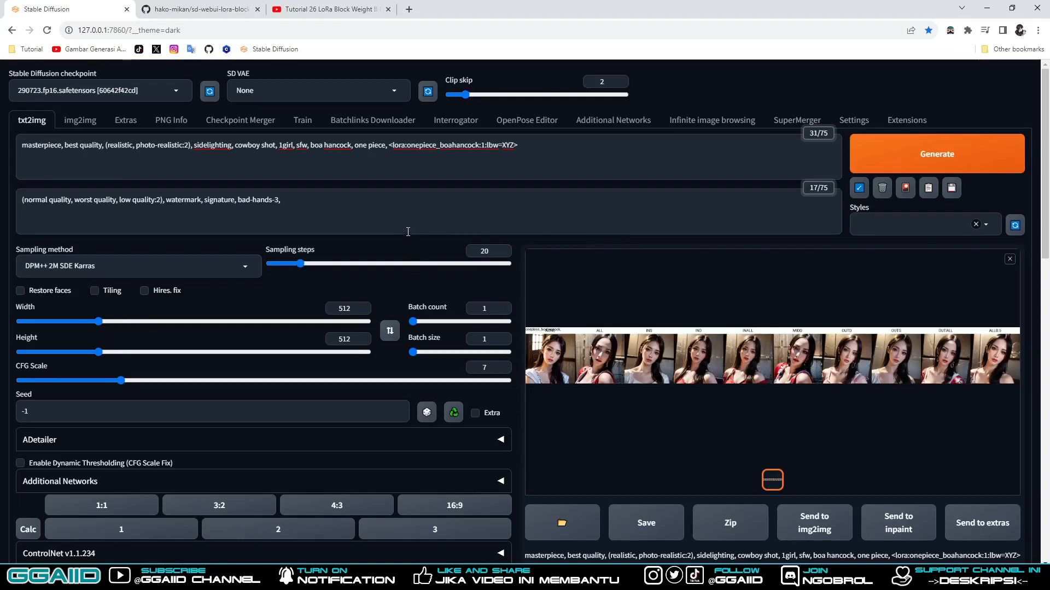
scroll(405, 236, down, 5)
scroll(140, 312, down, 3)
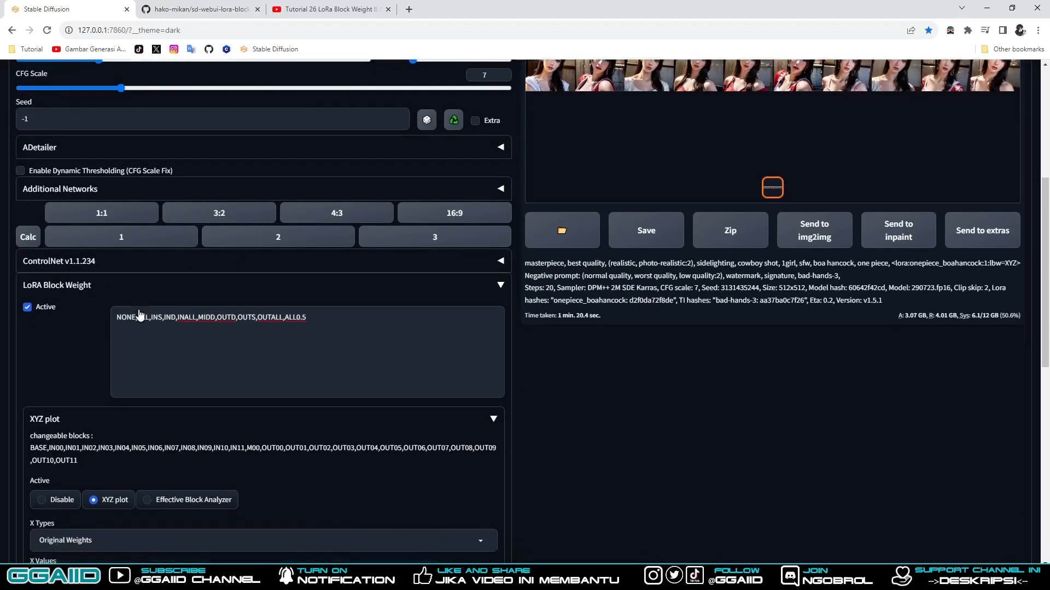
Open the output image xy_grid-0000-2858587528.png full screen, compare its block weight presets, and move on to the next grid.
scroll(328, 301, up, 6)
scroll(375, 304, up, 2)
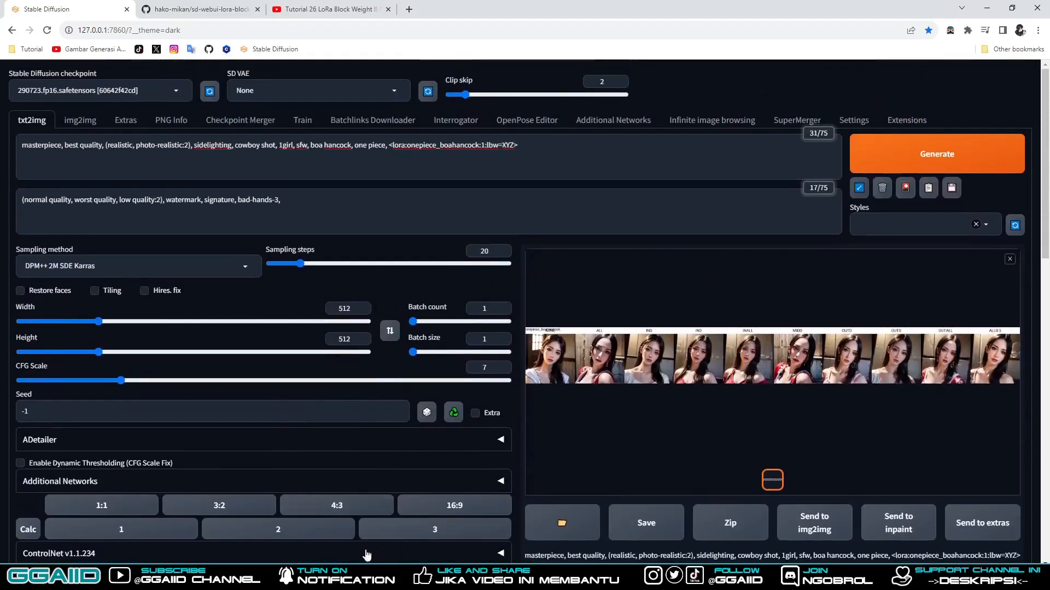
click(230, 577)
click(272, 526)
double_click(698, 228)
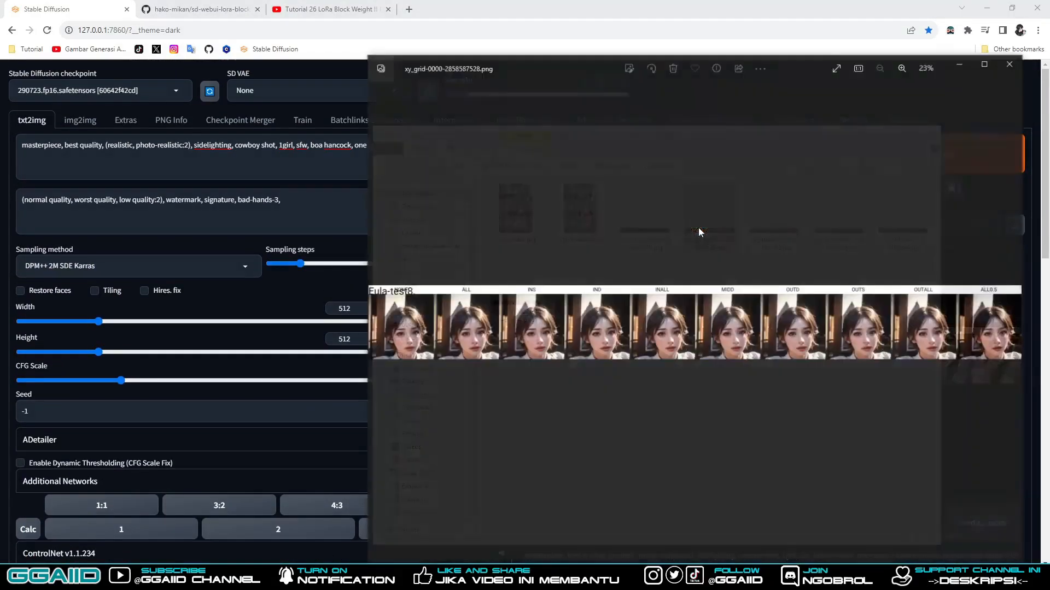
click(984, 63)
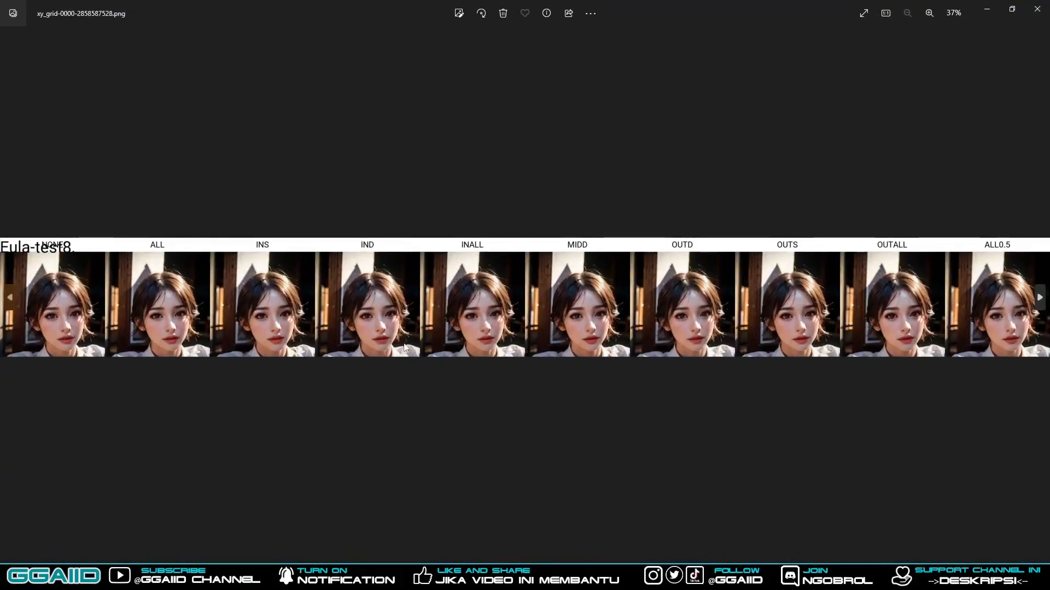
click(1038, 298)
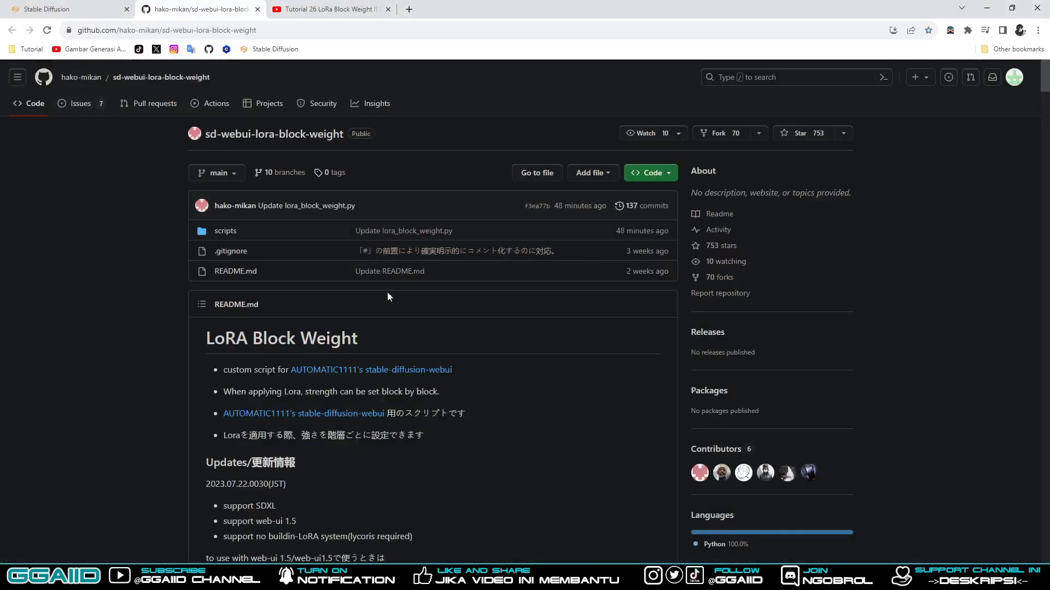
Open issue #93 in the sd-webui-lora-block-weight repository and find the owner's reply about web-ui 1.5 syntax.
click(80, 104)
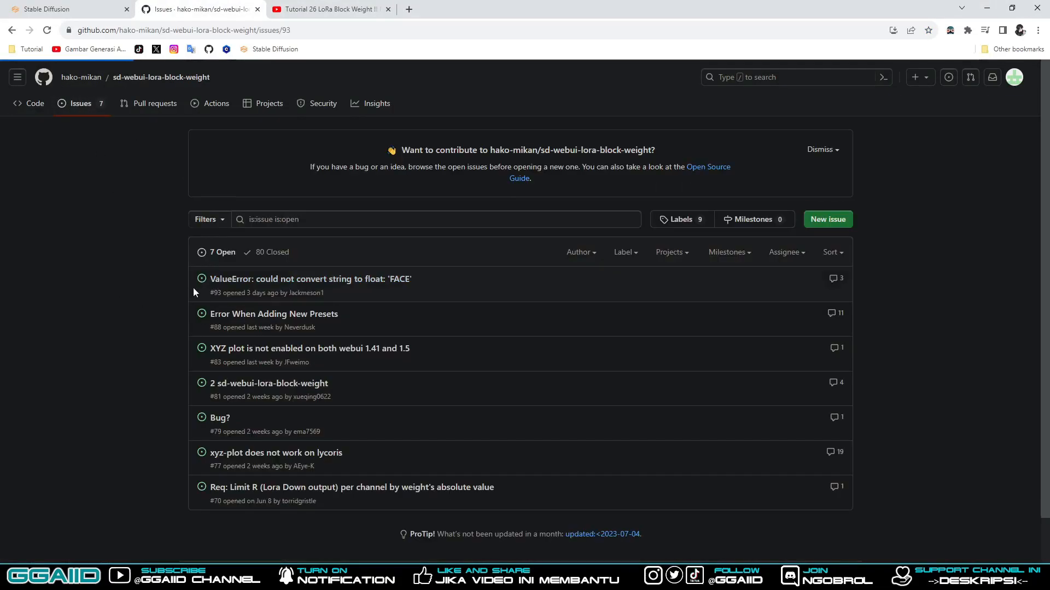
scroll(154, 281, down, 15)
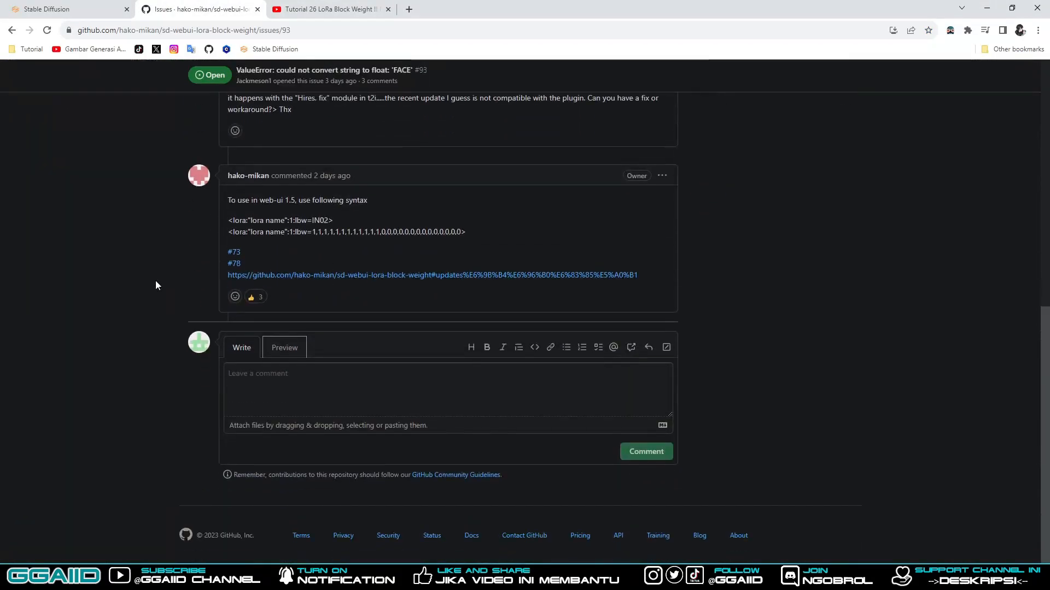
drag(225, 199, 385, 197)
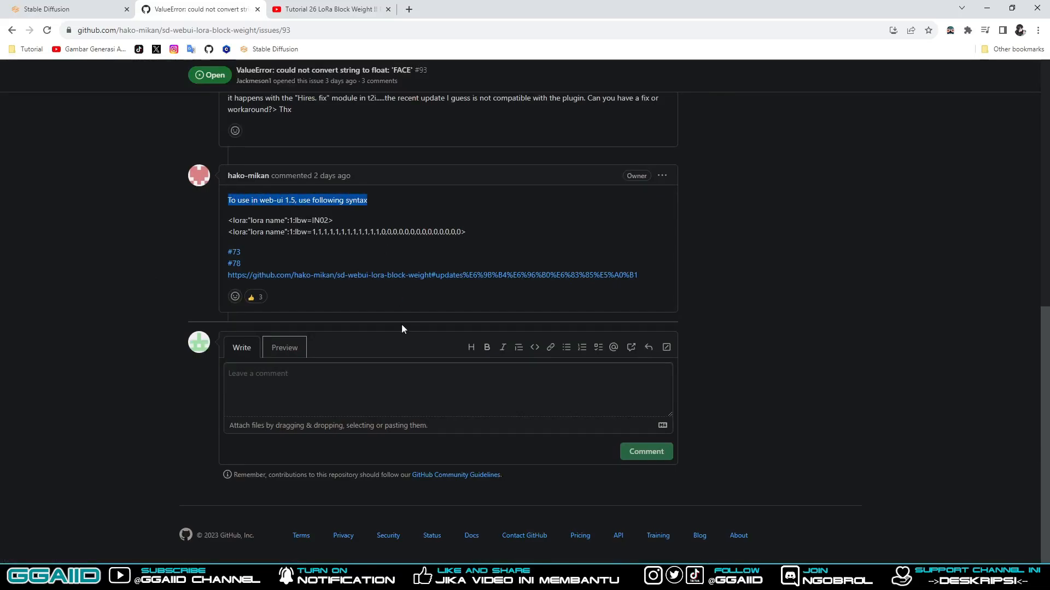
Check the installed web UI version in the webui-user.bat console's startup log, and return to the GitHub issue.
click(383, 577)
scroll(235, 172, up, 15)
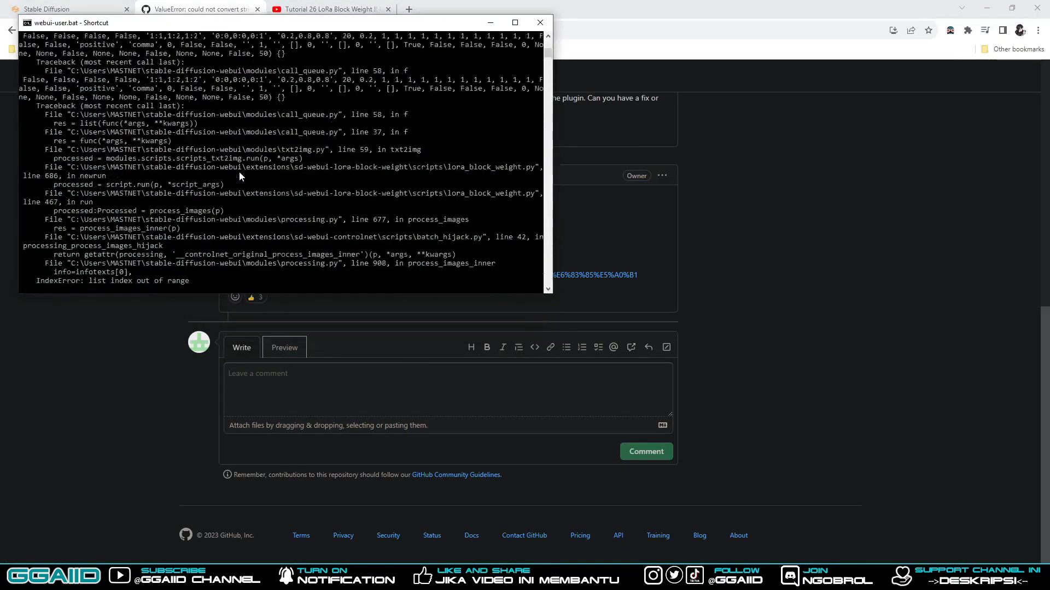
scroll(239, 174, up, 15)
drag(6, 114, 82, 117)
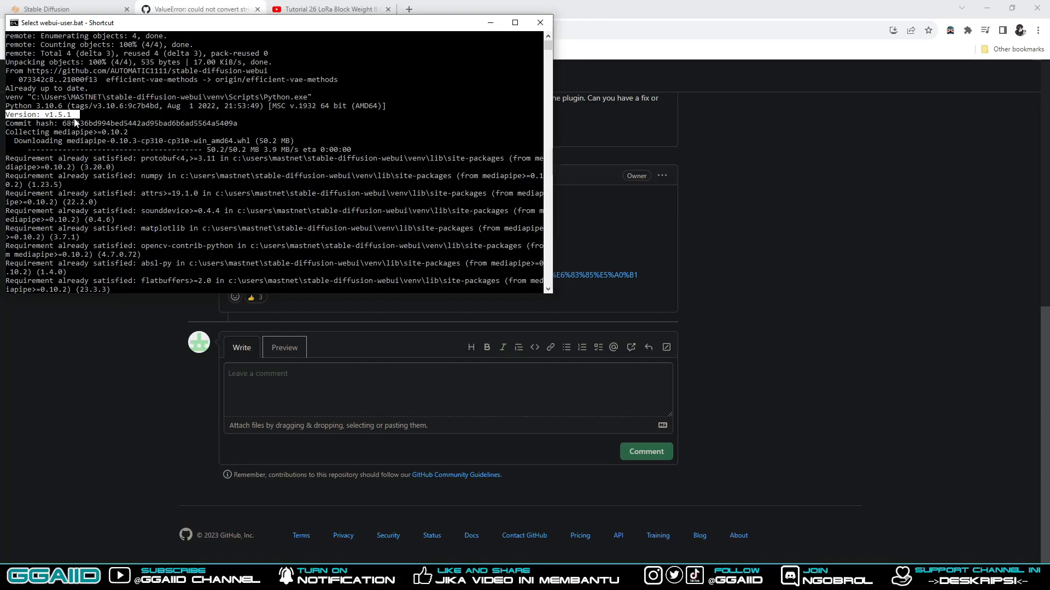
click(152, 361)
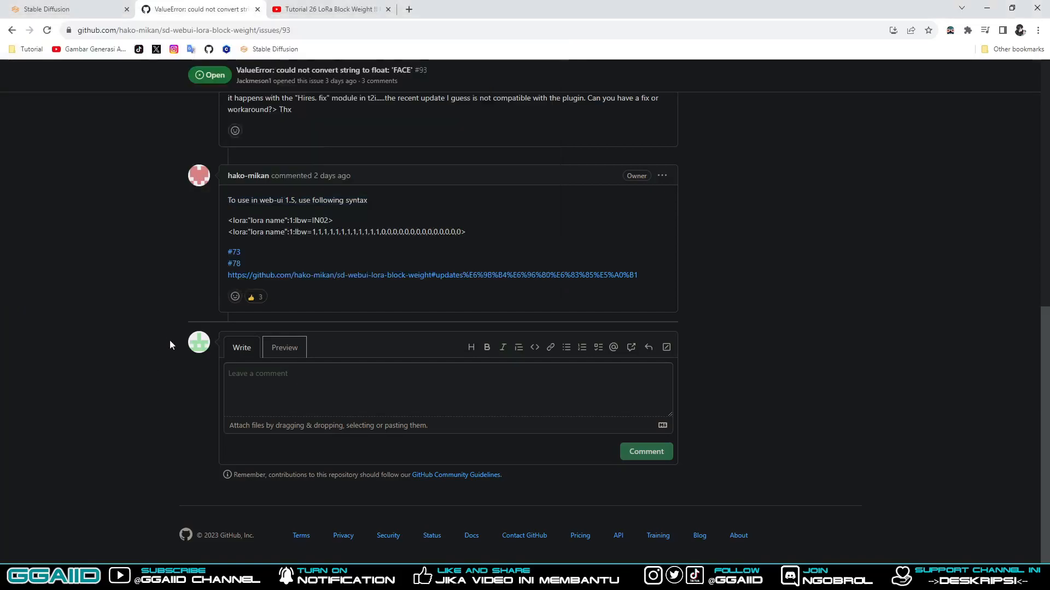
Study the lbw= syntax in the owner's reply, comparing the preset-name form with the form listing individual block weights.
drag(313, 221, 305, 224)
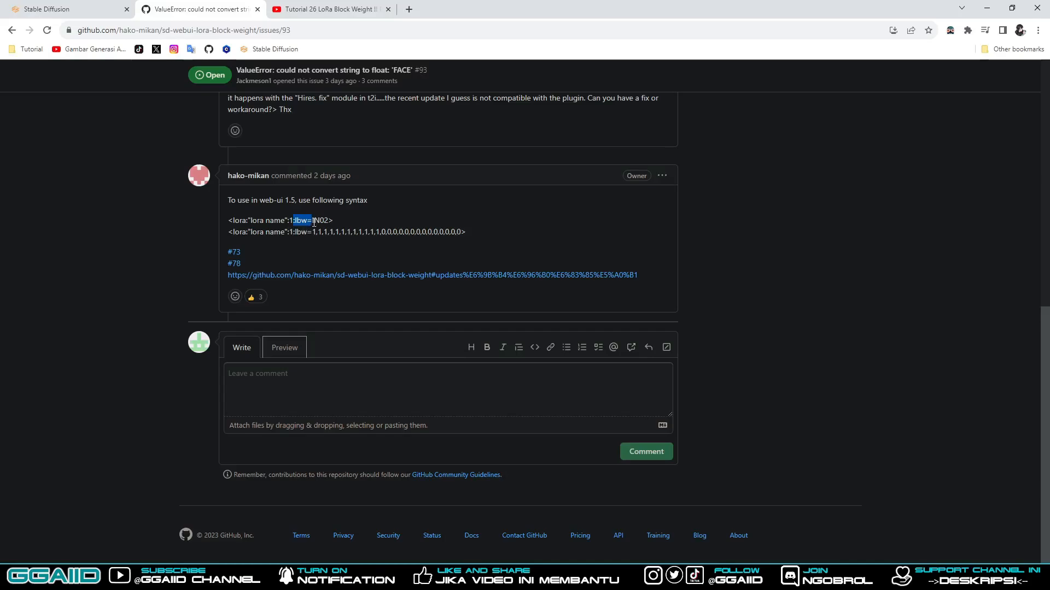
double_click(318, 221)
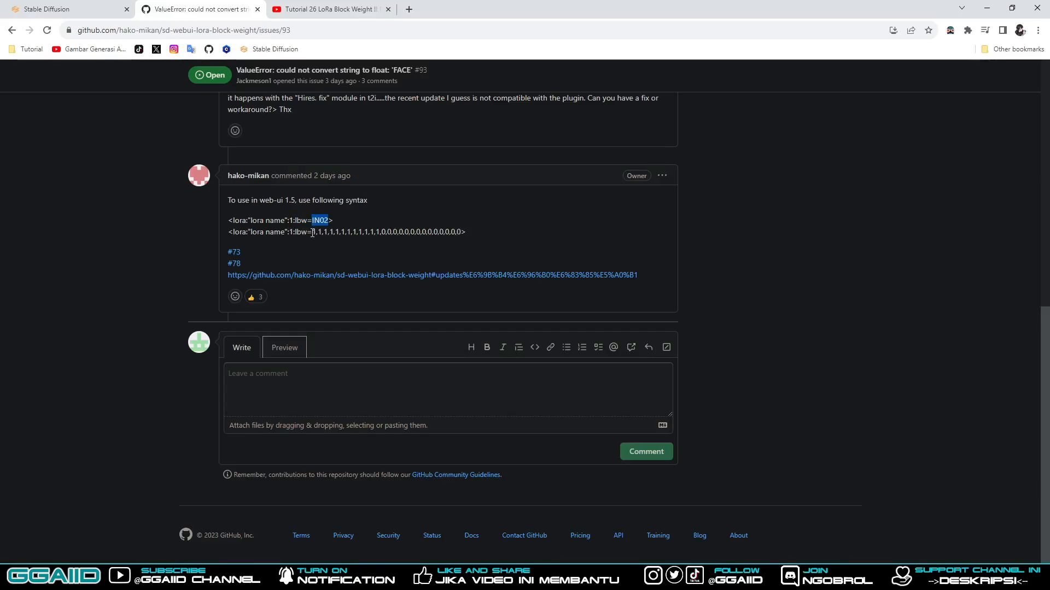
drag(312, 233, 463, 233)
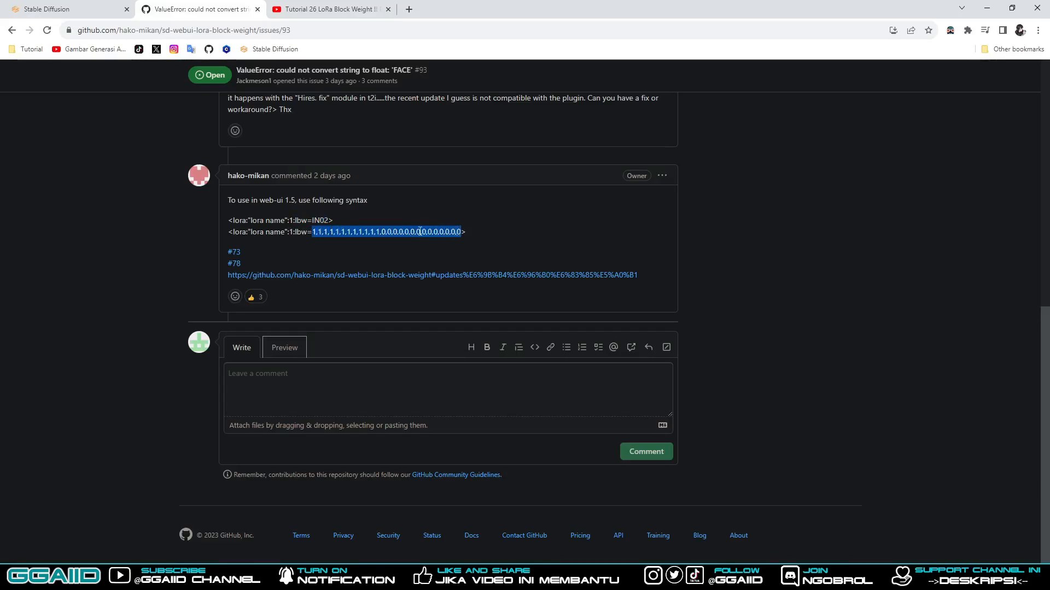
click(332, 216)
drag(313, 233, 292, 234)
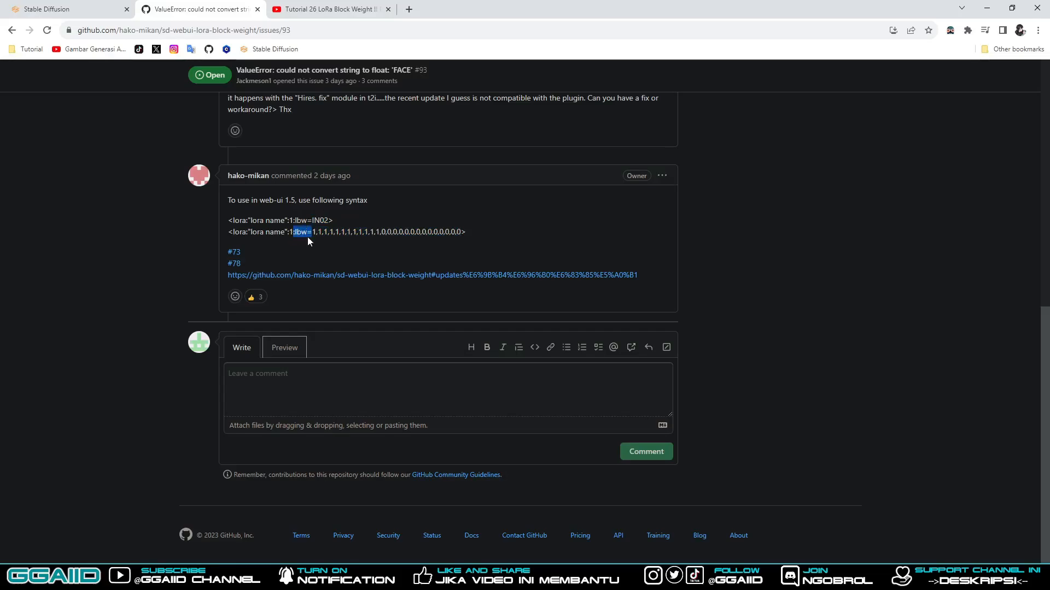
click(415, 213)
drag(224, 206, 387, 205)
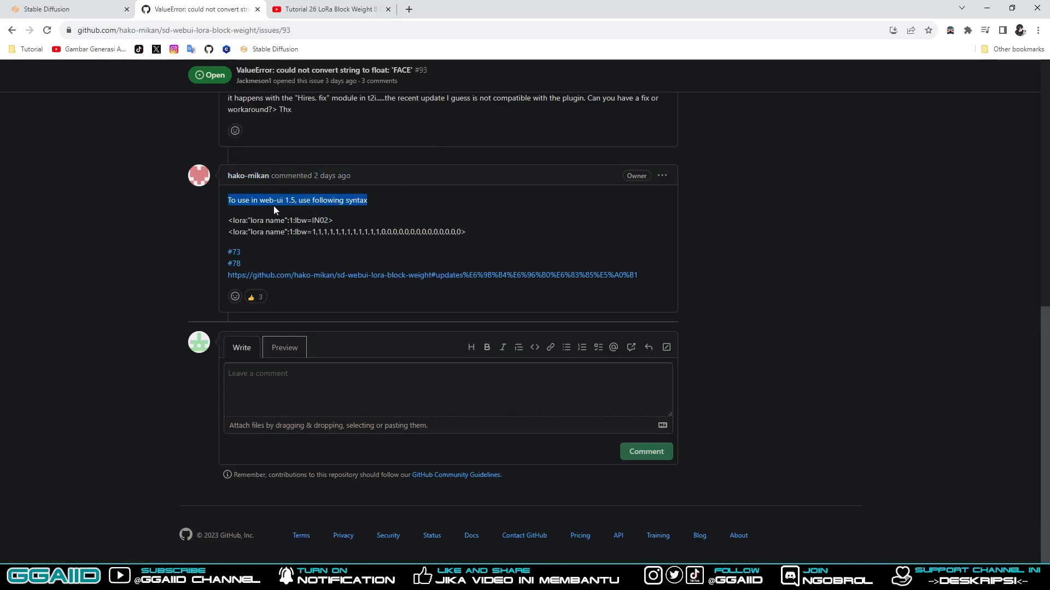
click(382, 206)
Switch to the YouTube page of Tutorial 26 LoRa Block Weight and read its pinned comment about version 1.5.1 syntax.
click(328, 9)
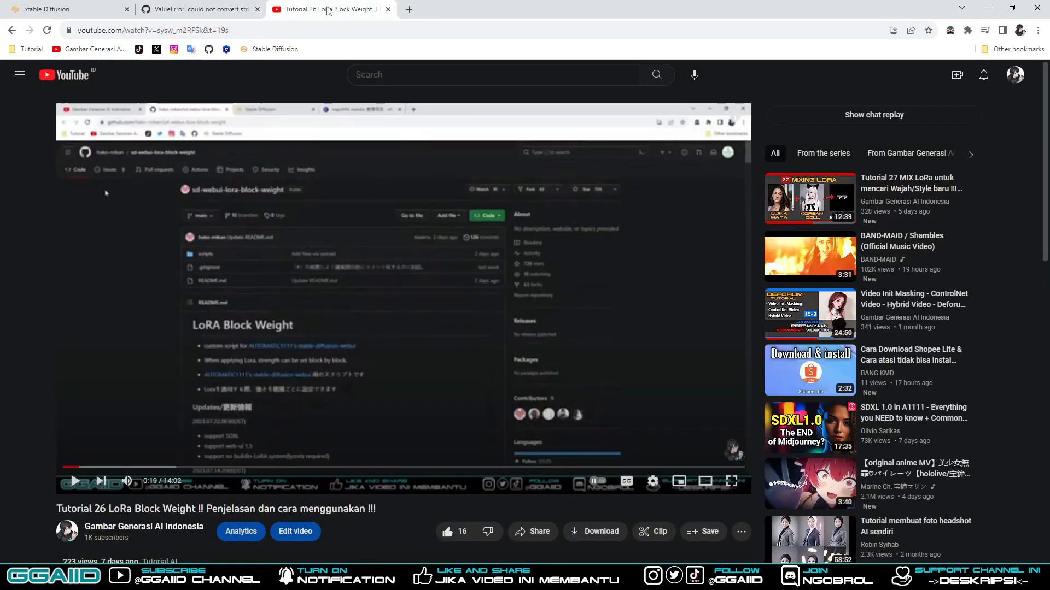
scroll(6, 390, down, 6)
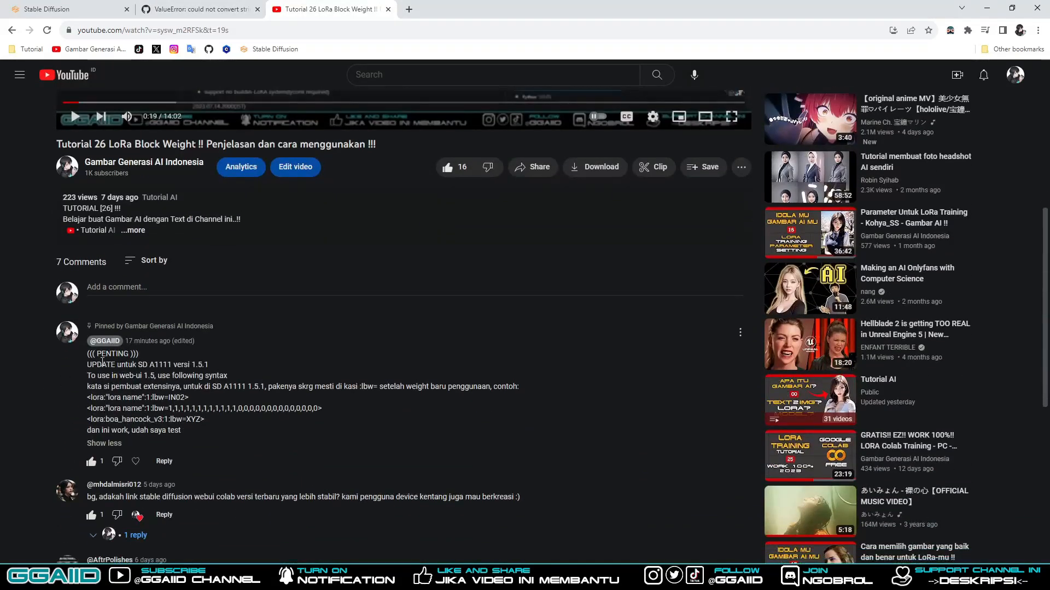
drag(87, 324, 204, 420)
click(49, 368)
drag(216, 326, 89, 330)
click(271, 339)
scroll(234, 377, up, 7)
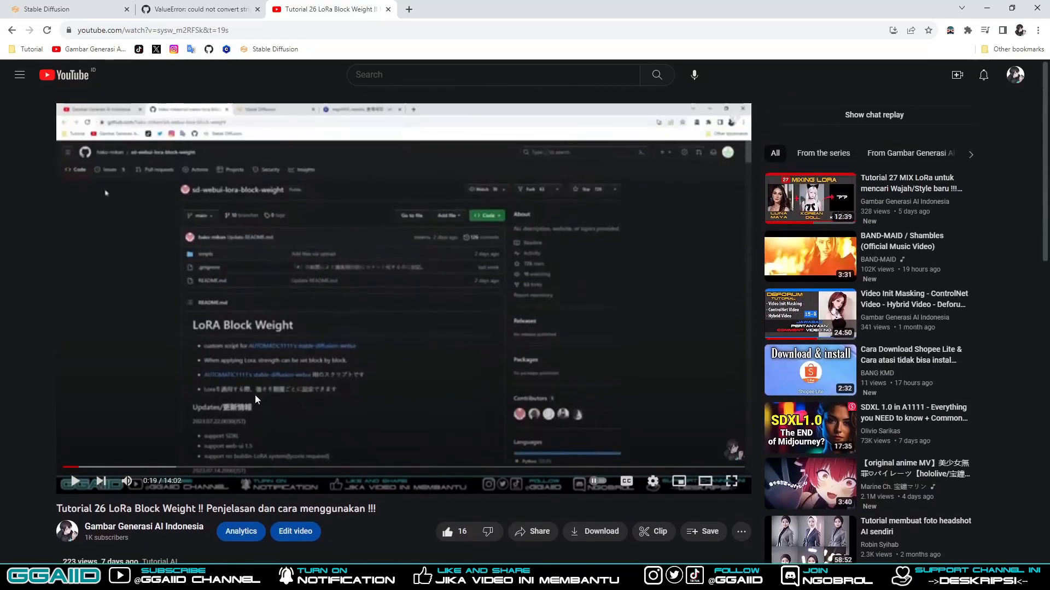
Expand the Tutorial 26 video description and review its note about checking the pinned comment.
scroll(234, 376, down, 6)
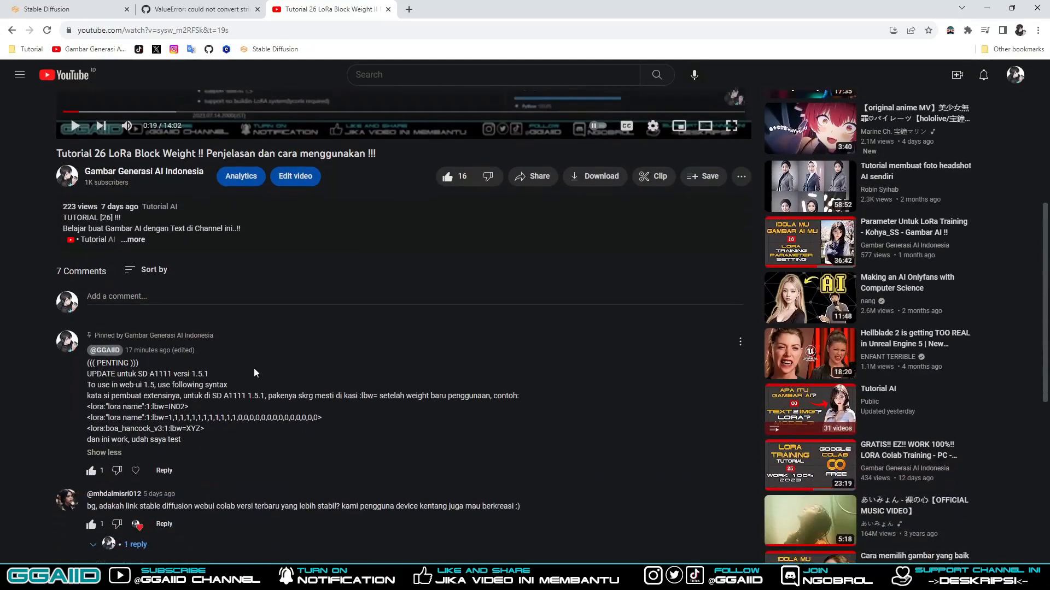
click(137, 240)
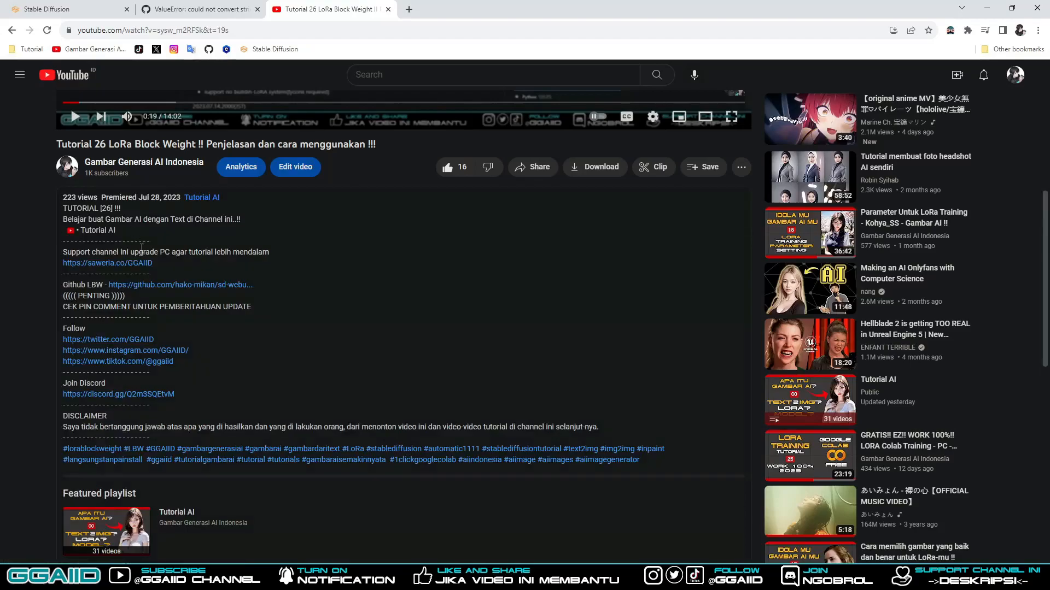
drag(58, 296, 283, 322)
click(24, 339)
scroll(25, 339, down, 10)
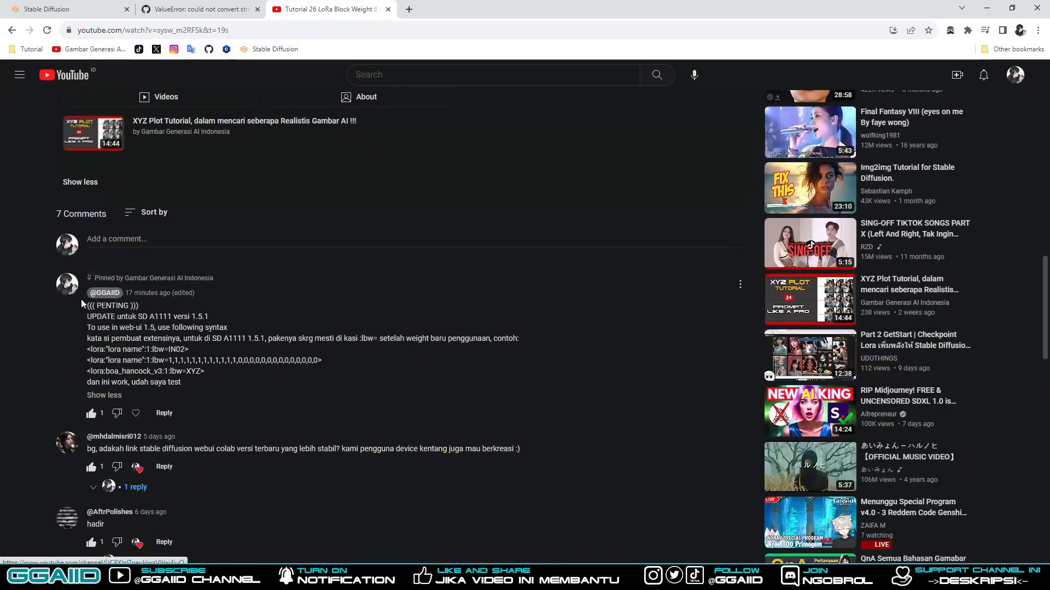
scroll(380, 382, up, 7)
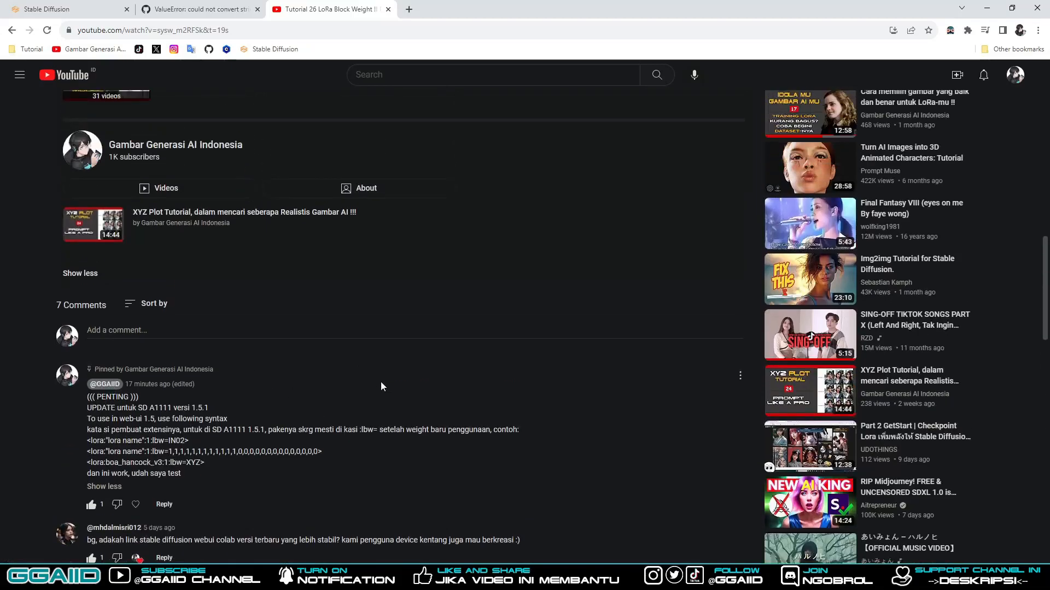
scroll(343, 141, up, 7)
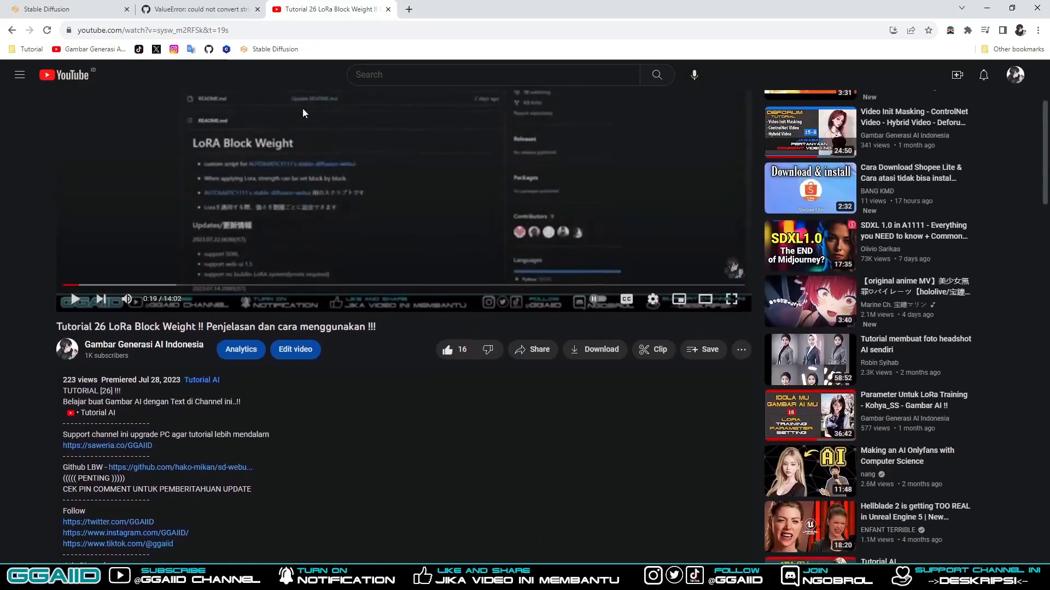
Return to GitHub issue #93 and reread the owner's full reply on the web-ui 1.5 syntax.
click(215, 11)
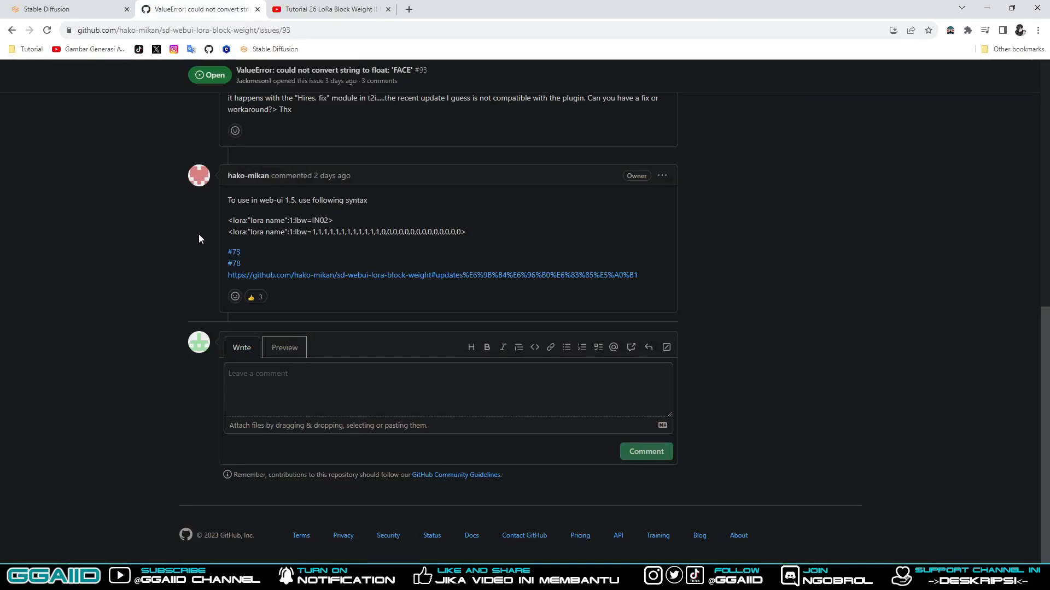
drag(219, 172, 474, 221)
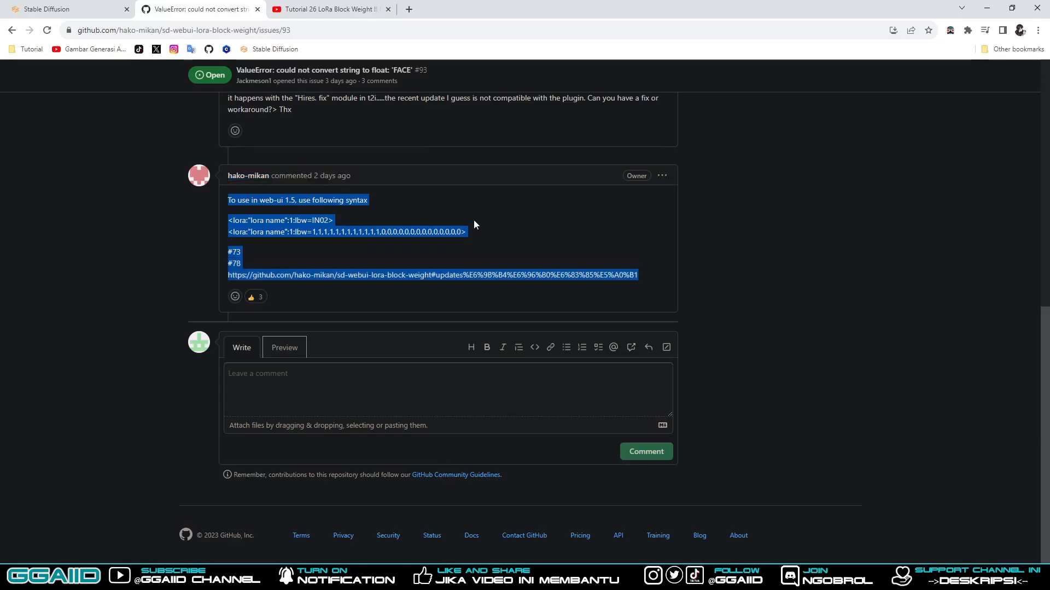
click(166, 257)
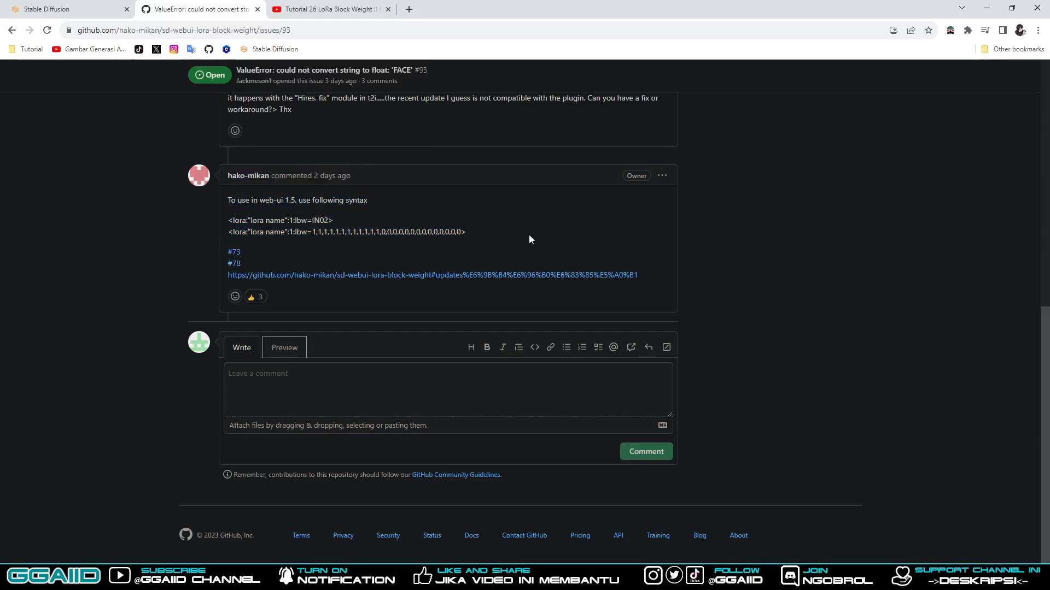
Revisit the Stable Diffusion prompt and the tutorial page, and read through the issue #93 thread from its opening post.
click(84, 5)
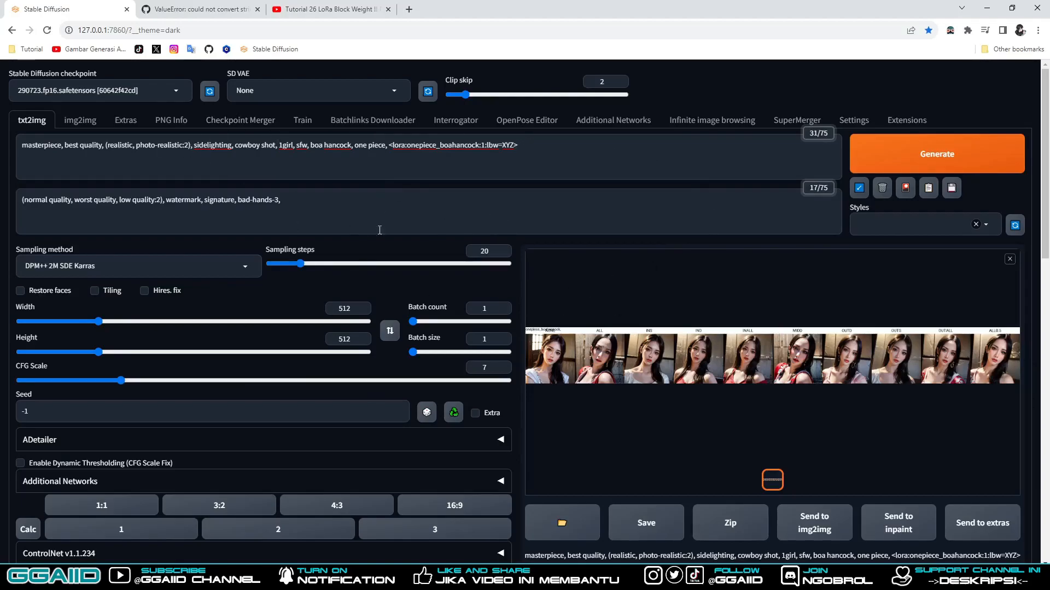
click(306, 8)
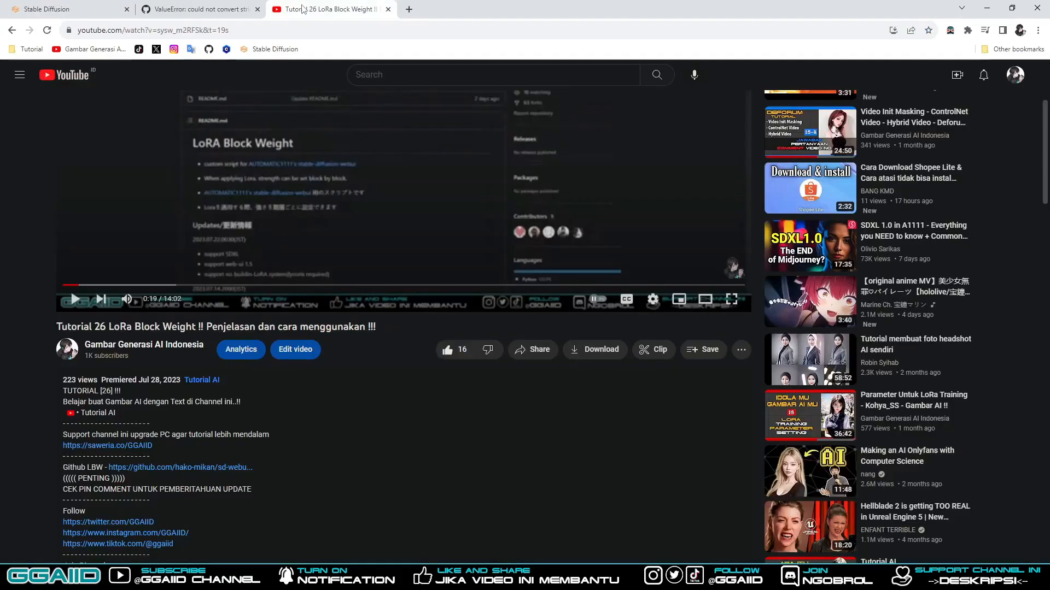
click(191, 9)
scroll(159, 375, up, 10)
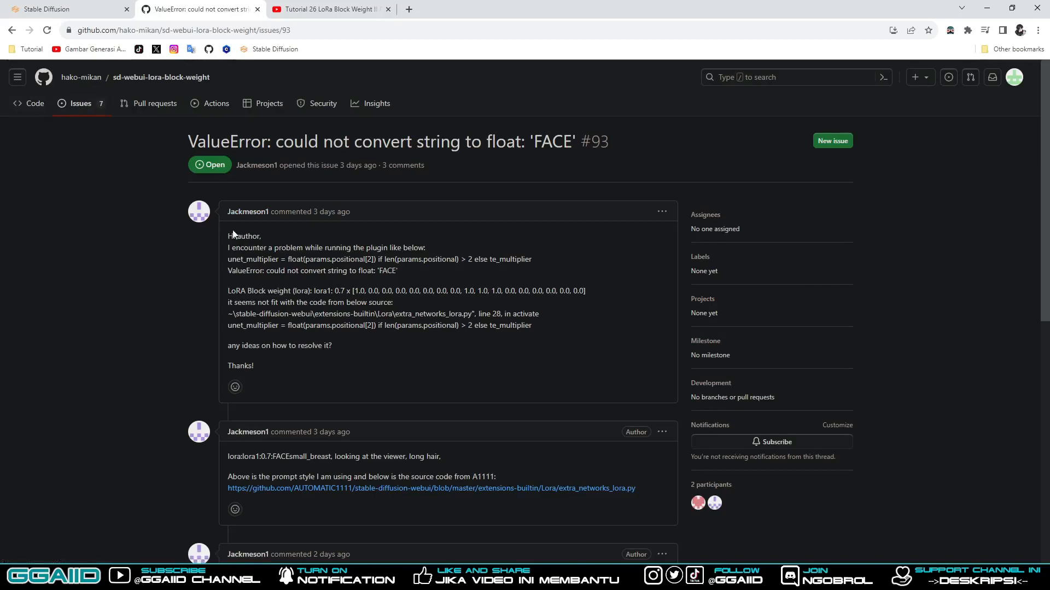
scroll(419, 360, down, 6)
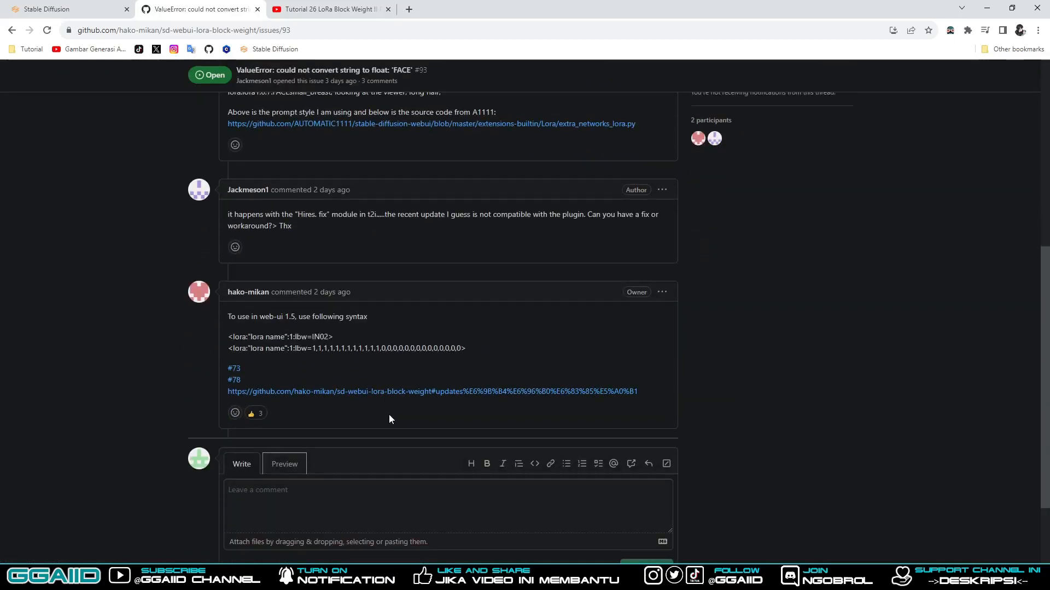
scroll(392, 405, up, 6)
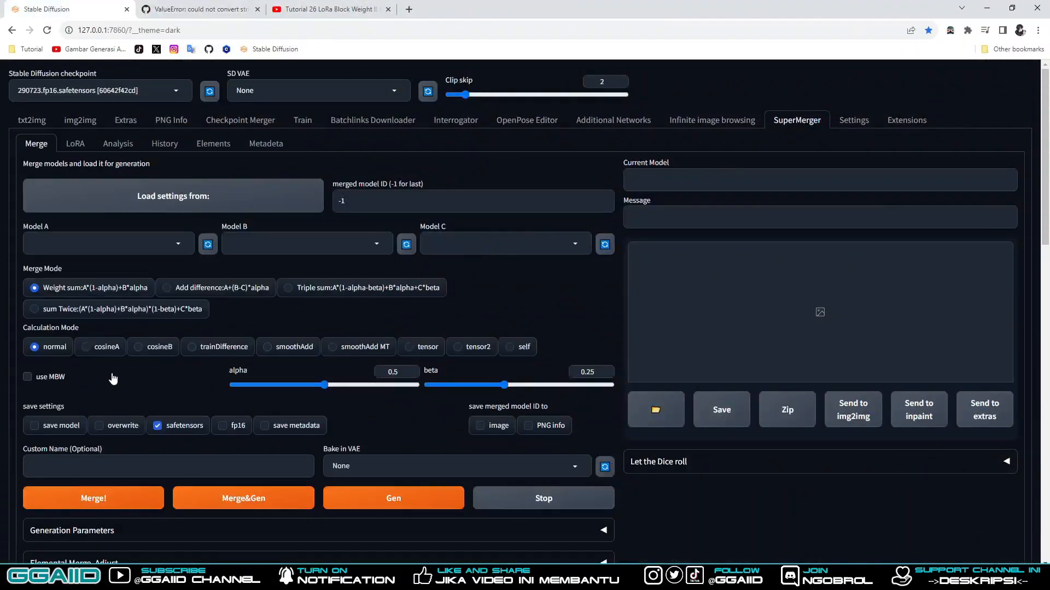
Examine SuperMerger's merge modes, save settings, message fields and block weight sliders, down to the unload model option.
scroll(115, 377, down, 2)
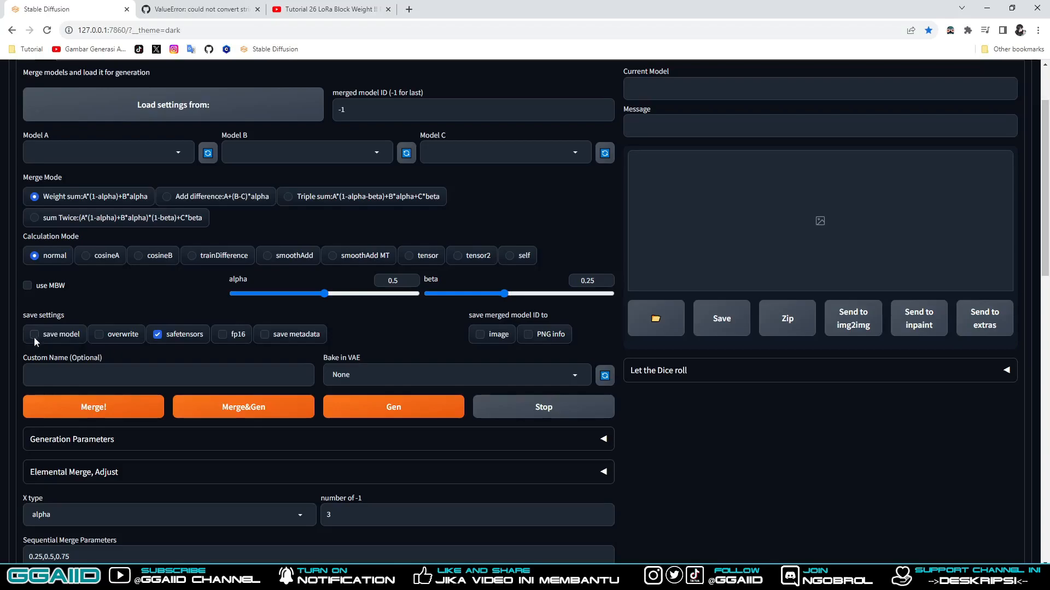
scroll(801, 411, up, 2)
scroll(375, 533, down, 3)
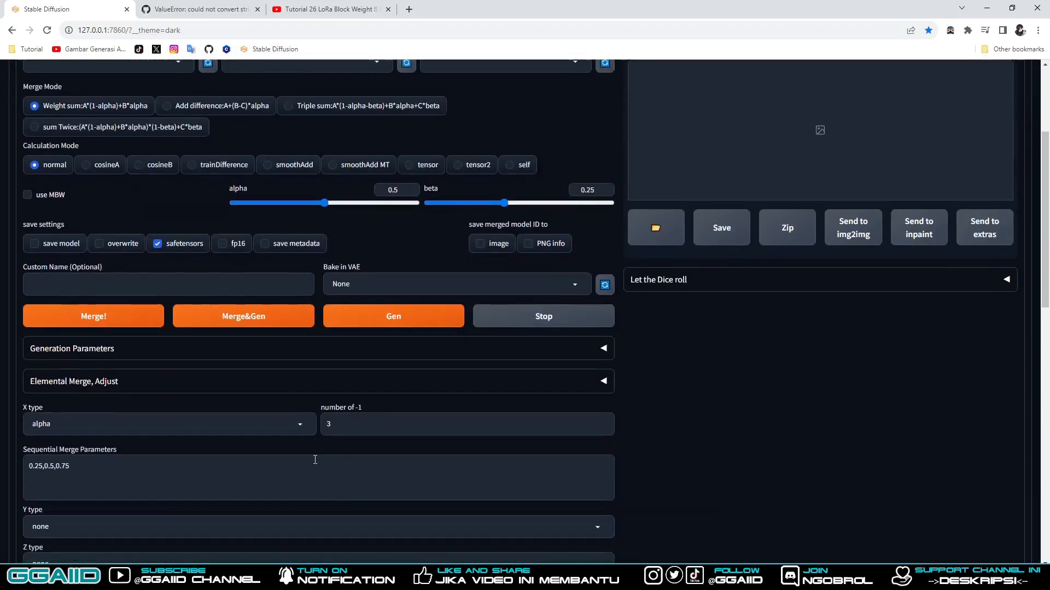
scroll(759, 457, up, 3)
click(839, 179)
click(630, 219)
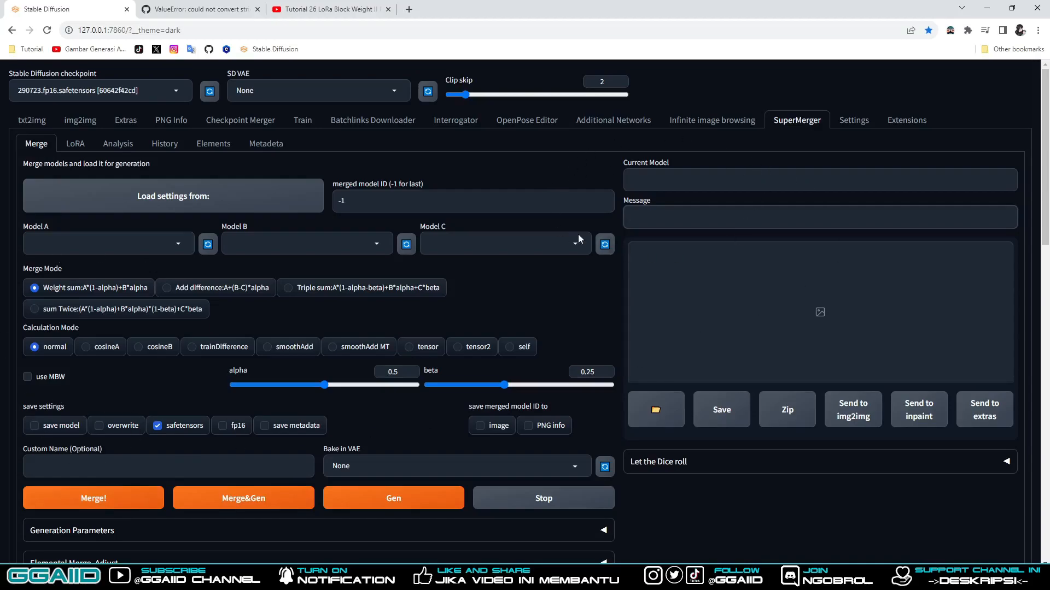
scroll(654, 337, down, 20)
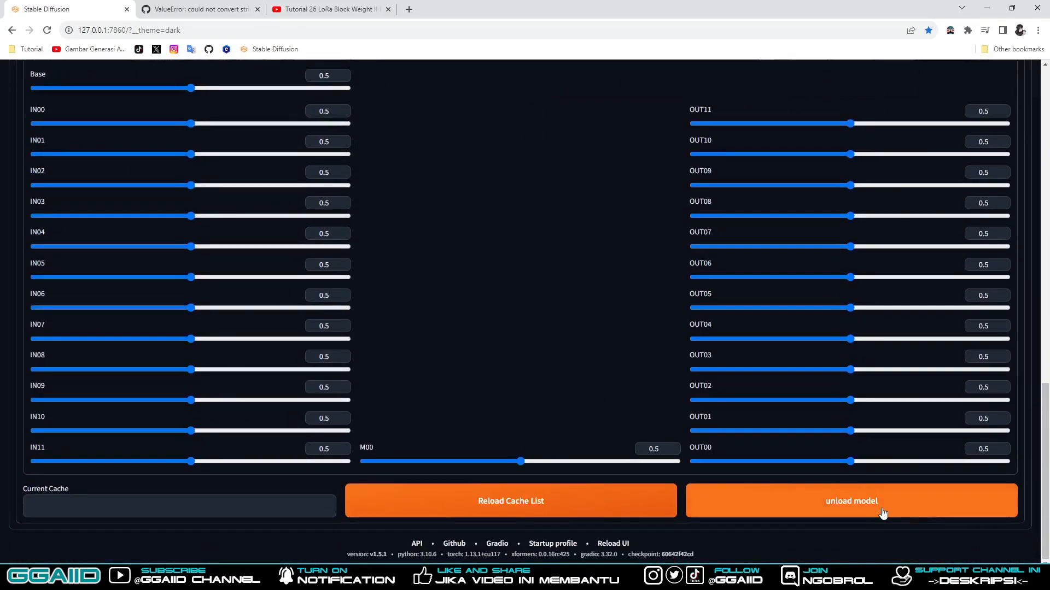
Examine the full SuperMerger merge page, from model selection and save settings through the XY plot options to the block weight sliders.
scroll(883, 512, up, 20)
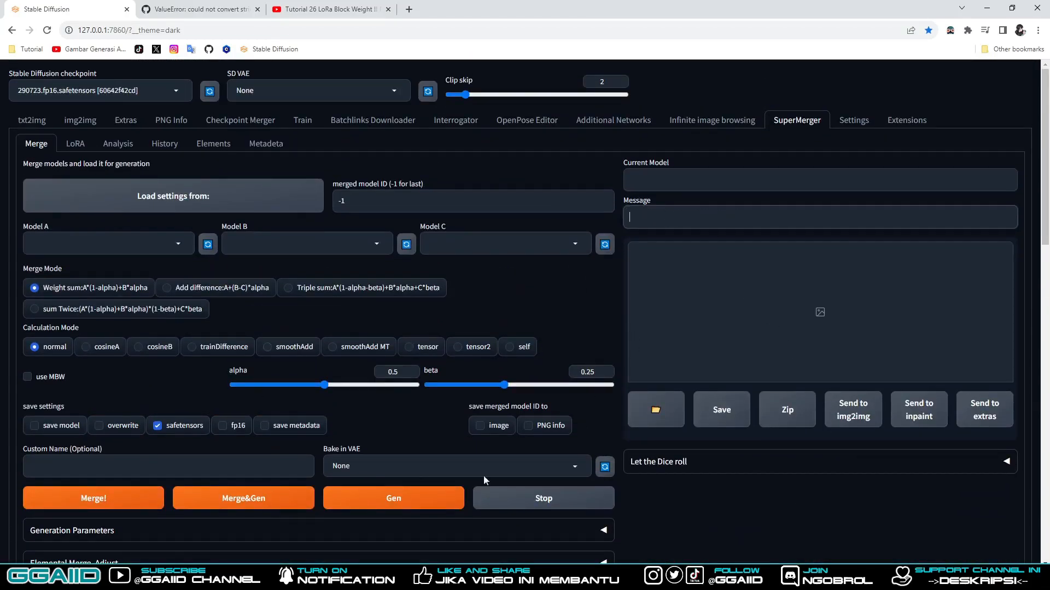
scroll(457, 480, down, 15)
scroll(457, 444, up, 10)
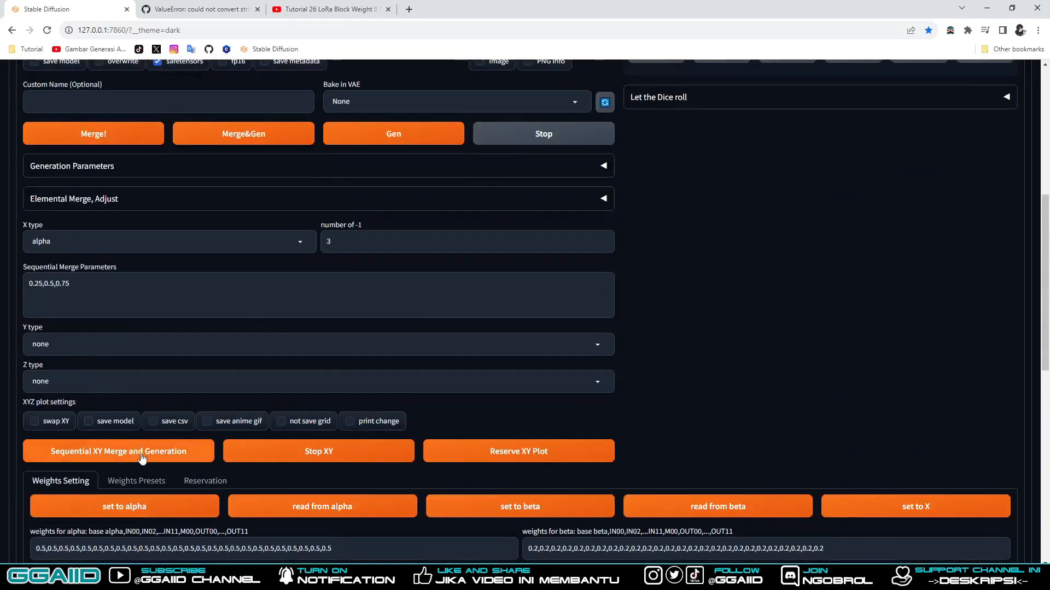
scroll(95, 510, up, 7)
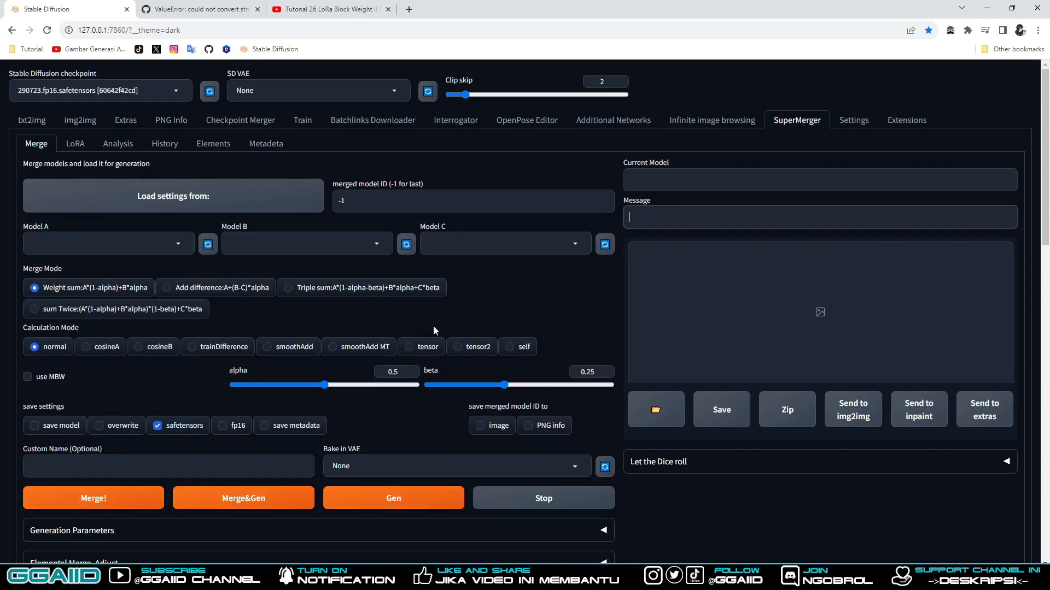
scroll(560, 304, down, 3)
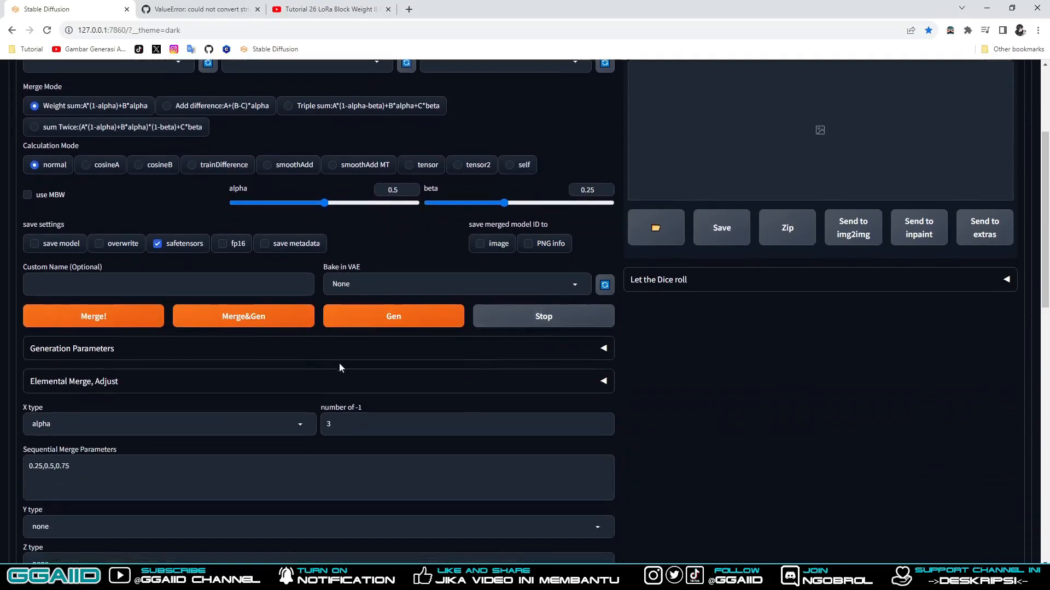
scroll(399, 360, up, 1)
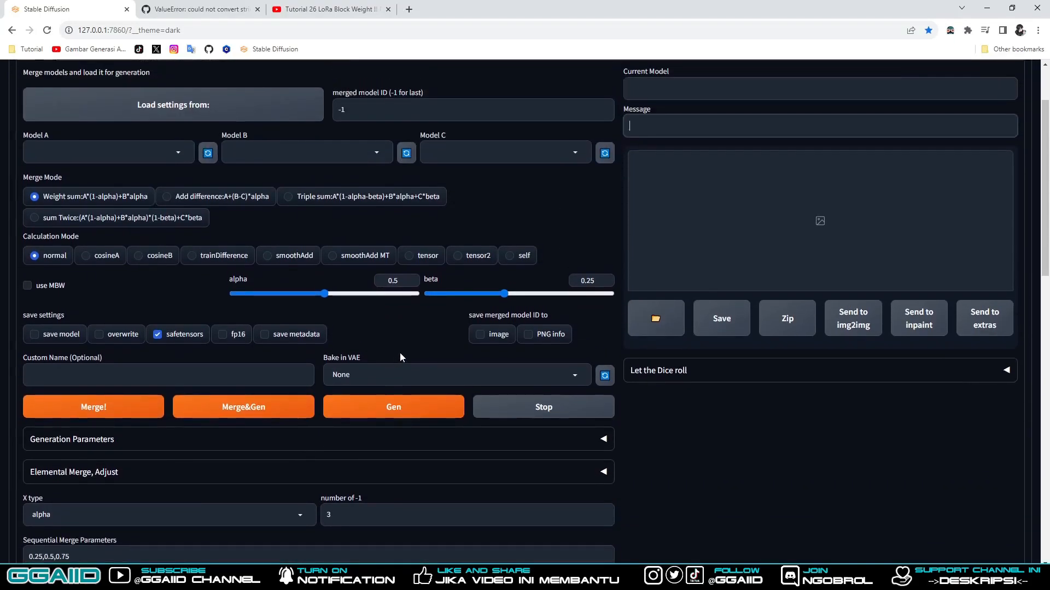
scroll(399, 356, up, 2)
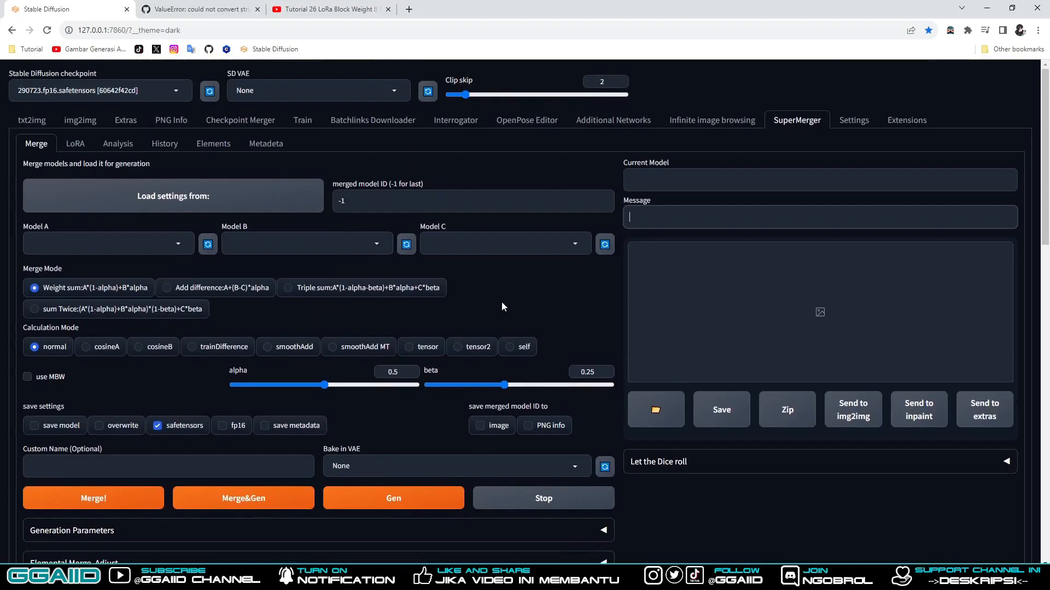
scroll(645, 300, down, 20)
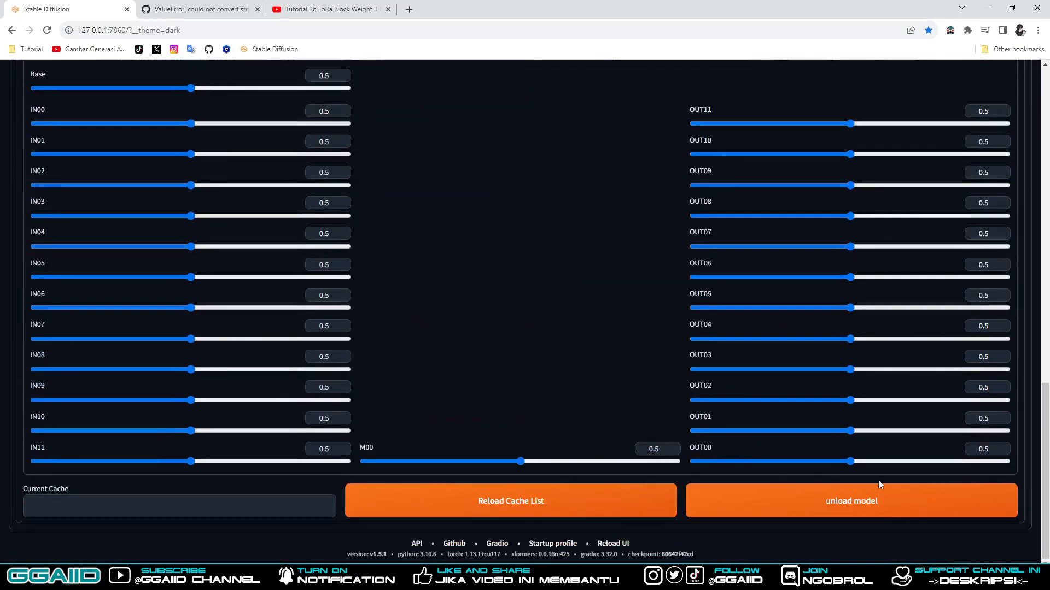
scroll(796, 475, up, 15)
scroll(792, 472, up, 5)
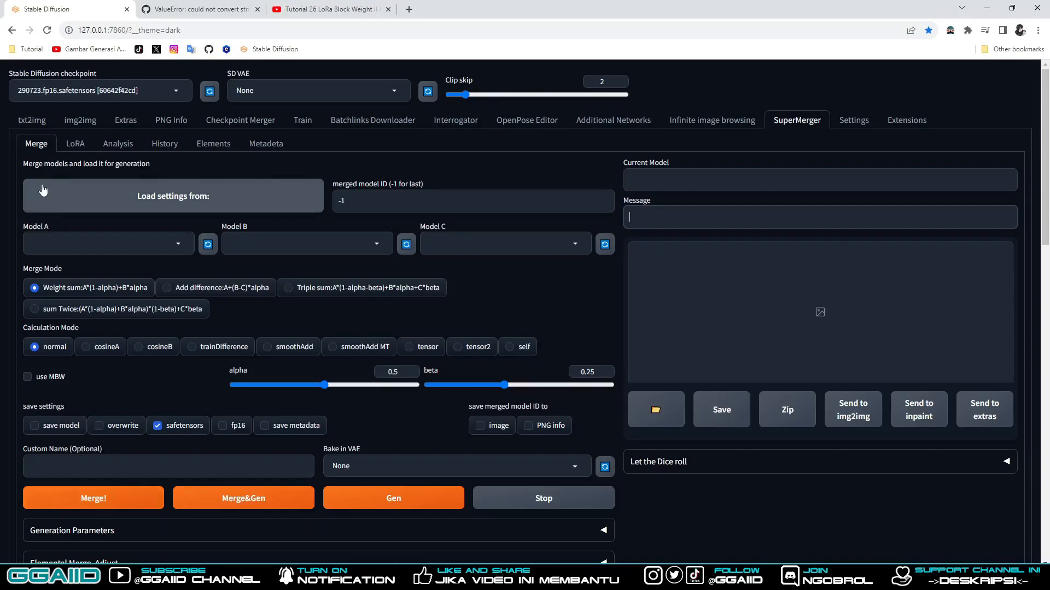
click(35, 123)
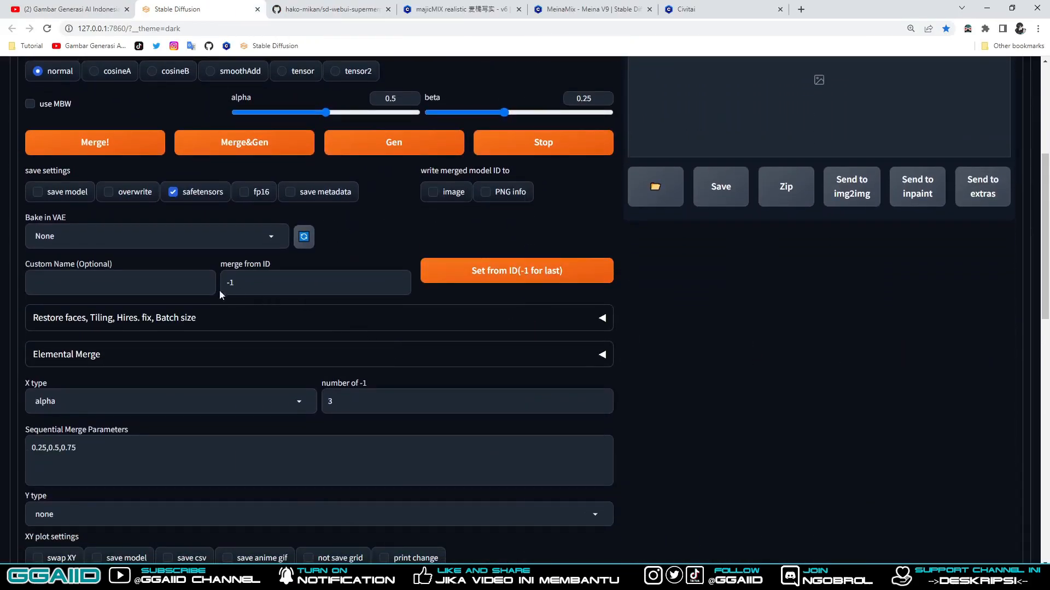
Examine SuperMerger's Bake in VAE choices, XY plot settings and SMOOTHSTEP preset block weights, ending back at the model selection.
click(281, 235)
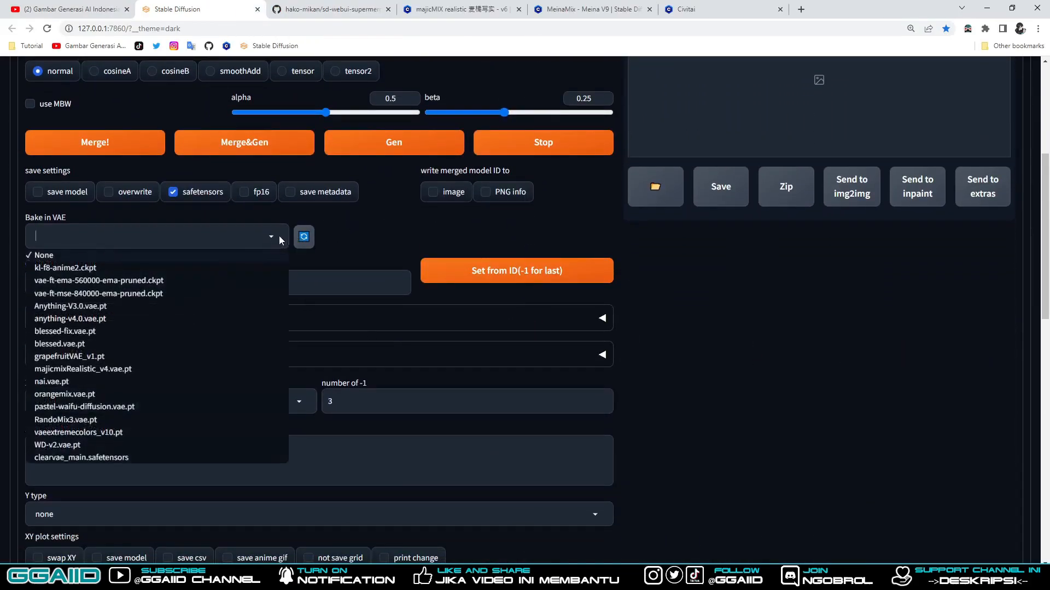
click(389, 235)
scroll(289, 355, down, 3)
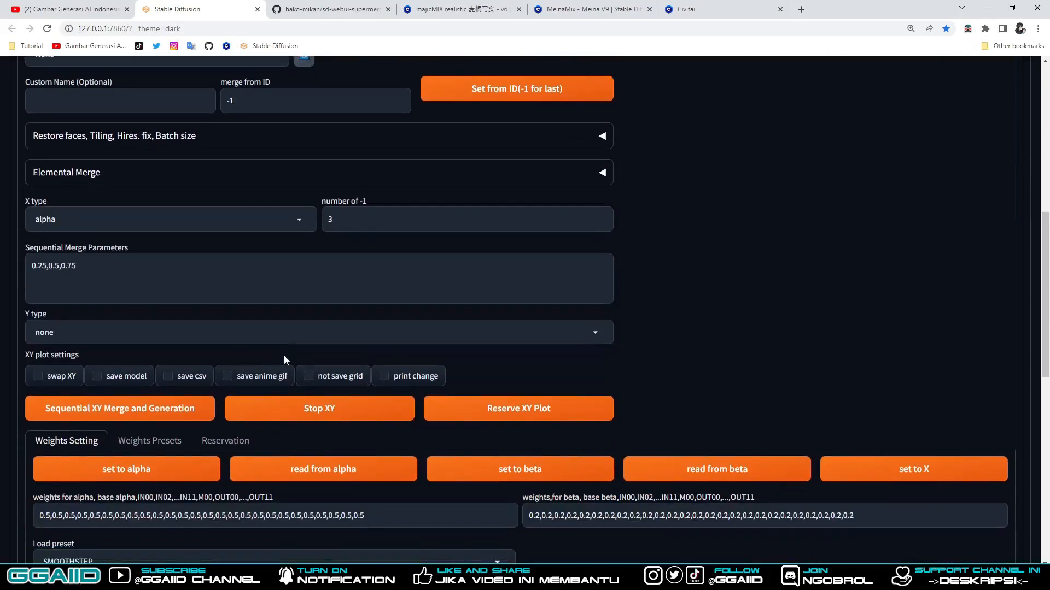
scroll(315, 251, down, 4)
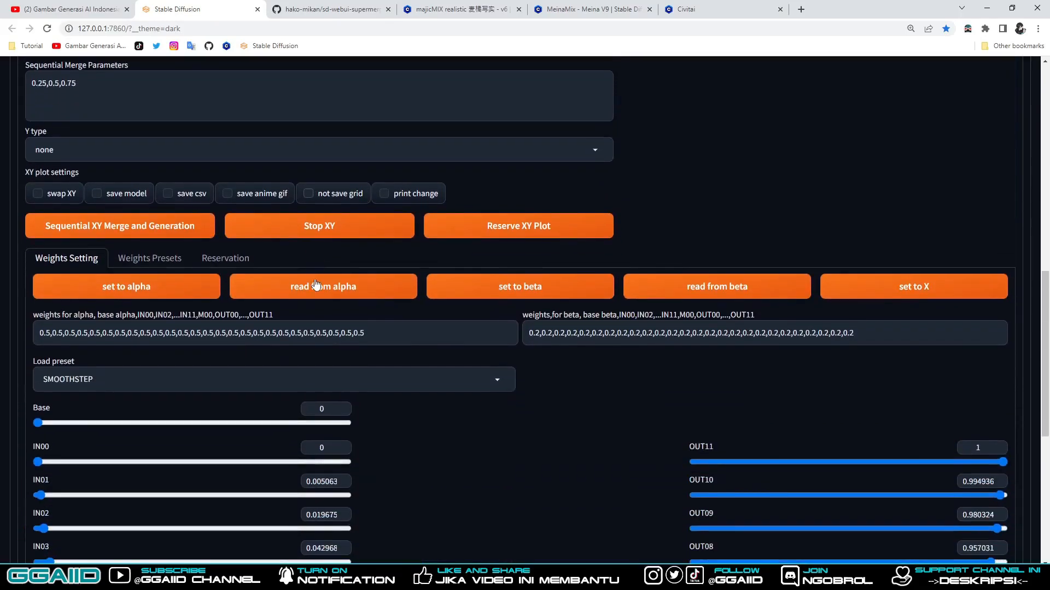
scroll(303, 294, down, 1)
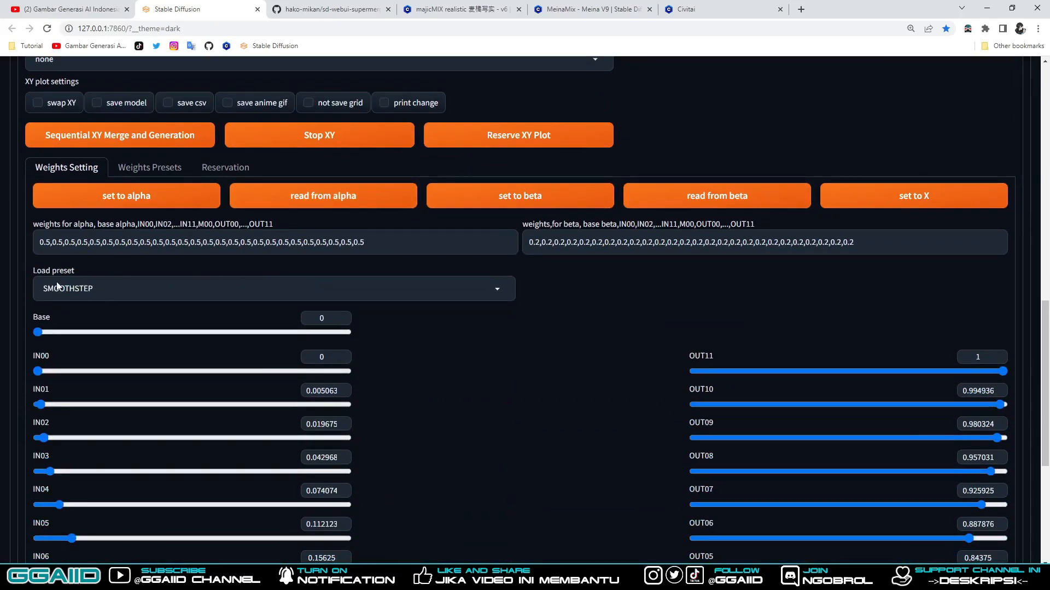
scroll(647, 336, down, 5)
scroll(645, 328, up, 8)
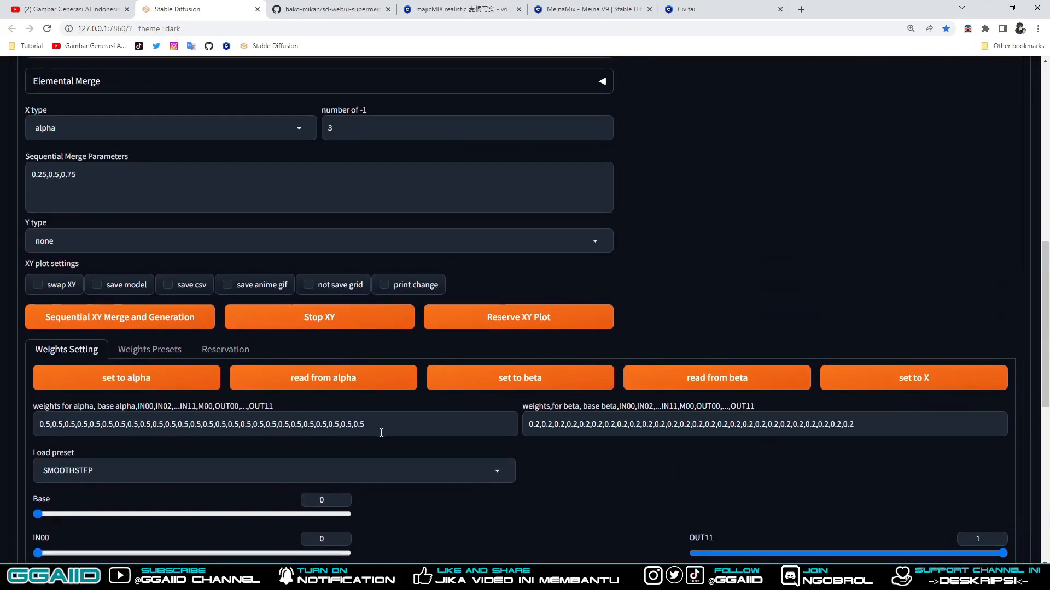
scroll(382, 433, up, 9)
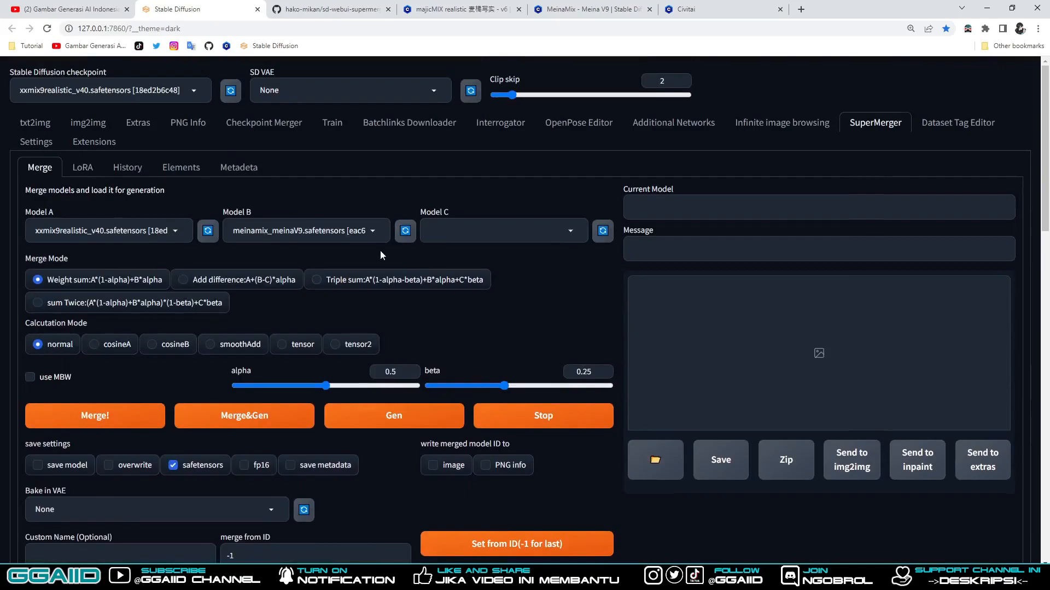
Review the AAAA merge in Checkpoint Merger and load AAAA.safetensors as the checkpoint for txt2img.
click(275, 130)
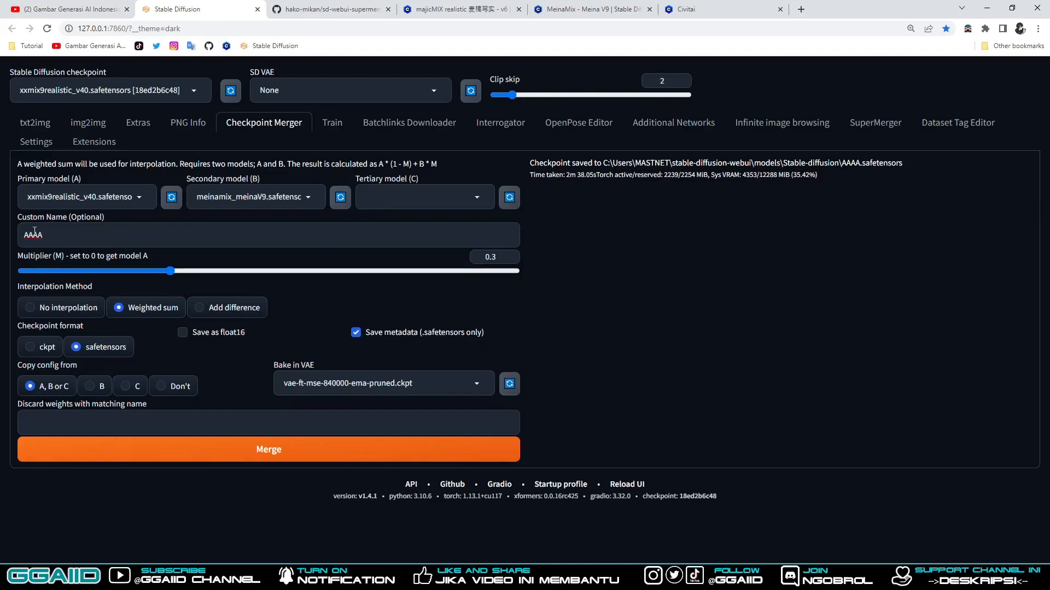
click(36, 123)
click(188, 93)
click(55, 160)
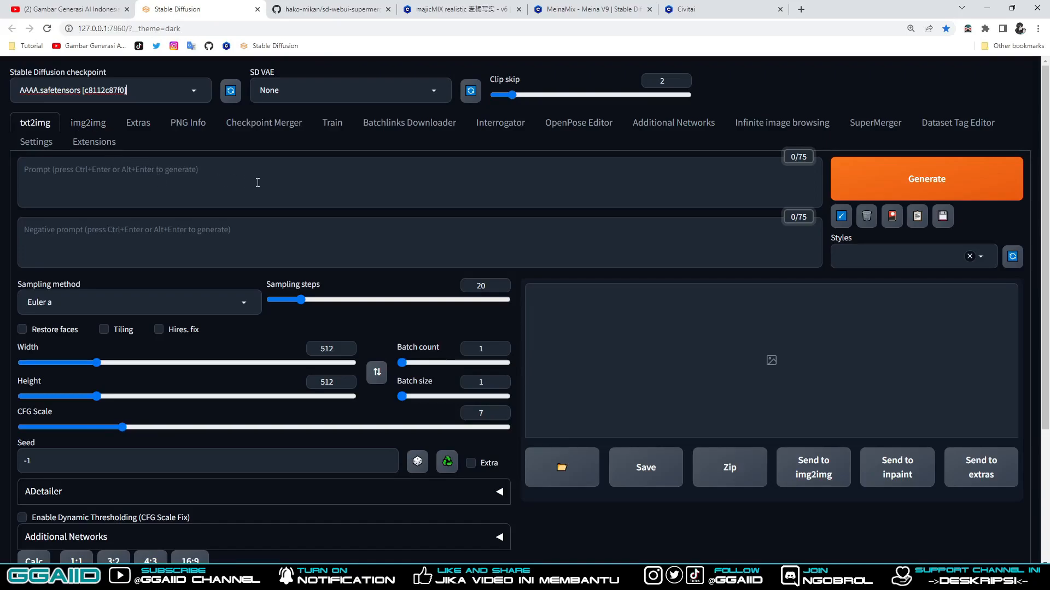
View the MeinaMix Meina V9 sample images on Civitai and enlarge the first office girl result in Stable Diffusion.
click(593, 9)
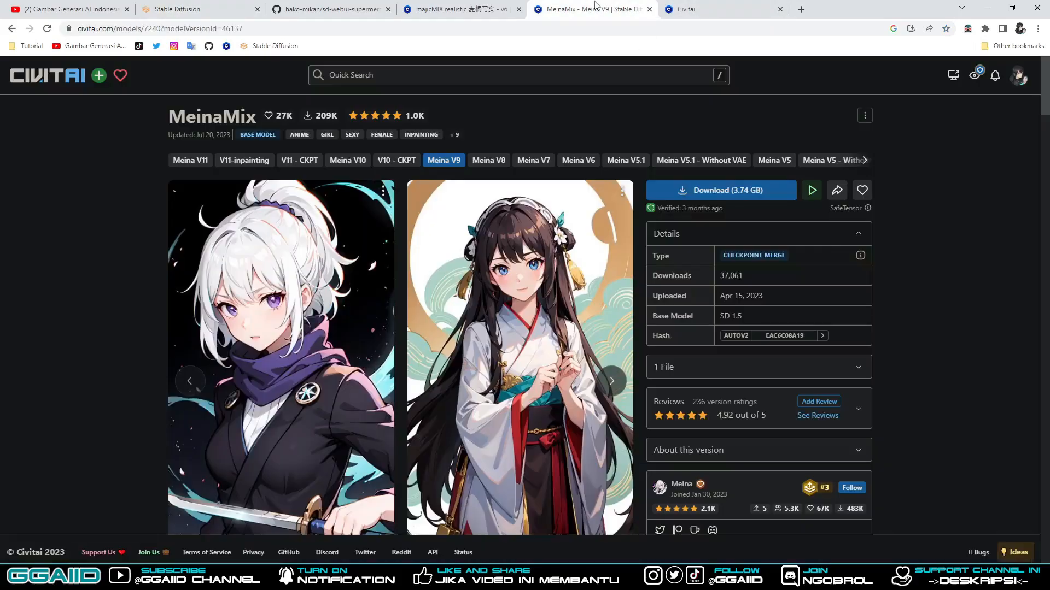
scroll(503, 320, down, 2)
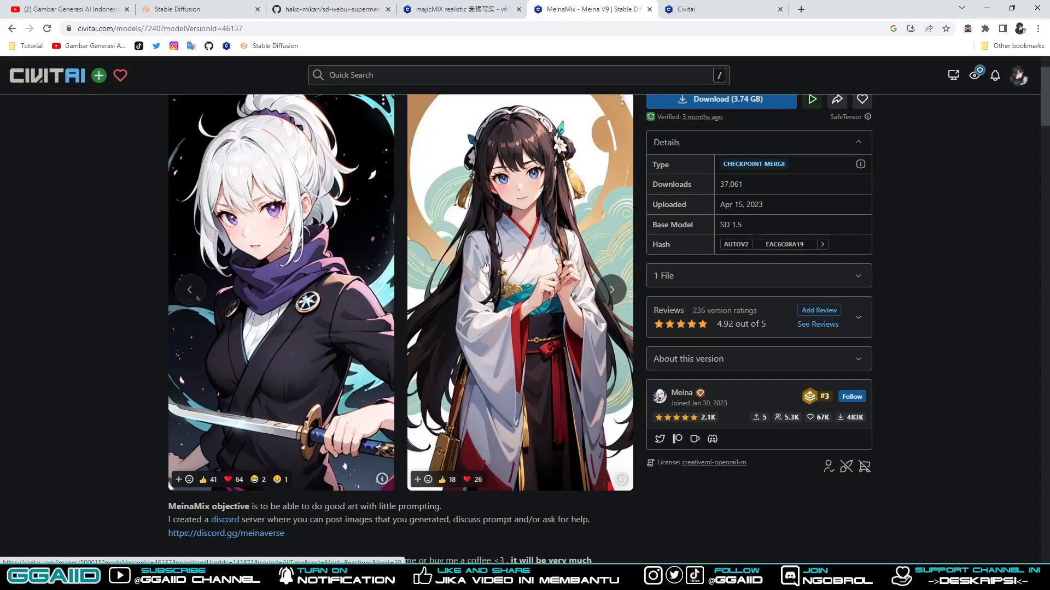
click(193, 10)
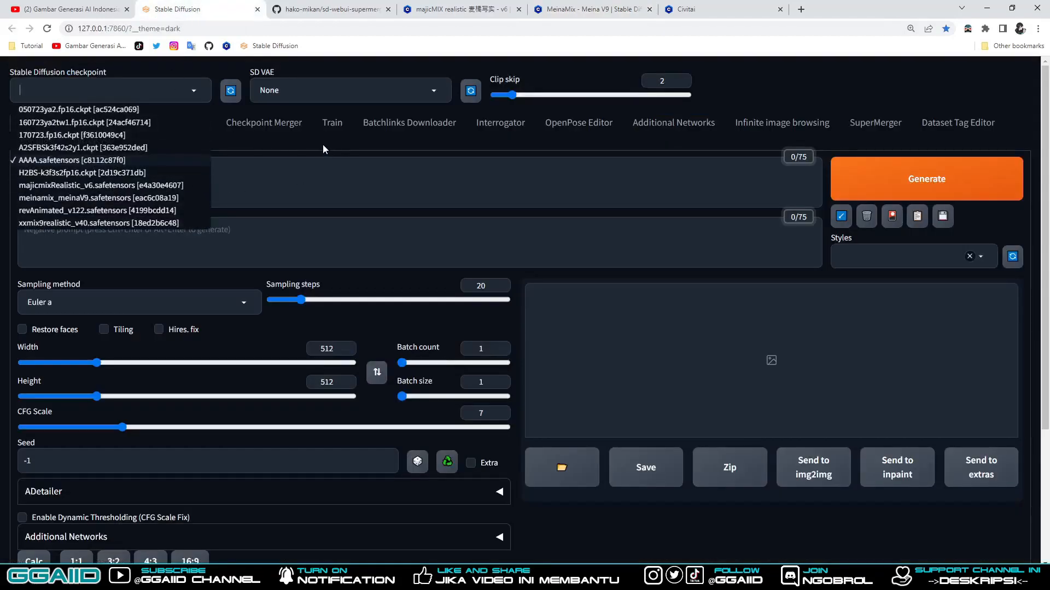
click(291, 146)
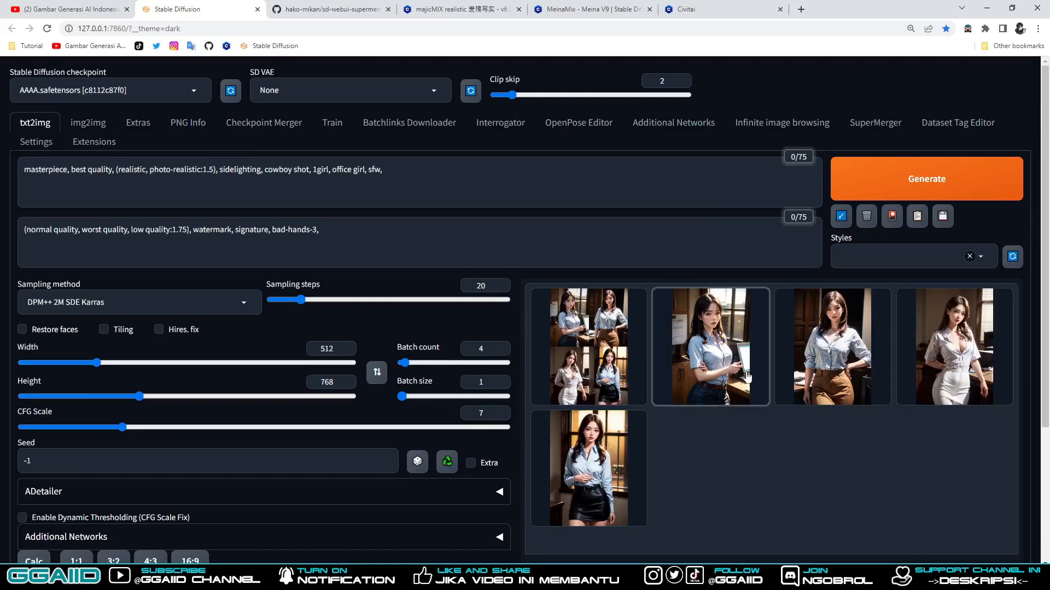
click(723, 369)
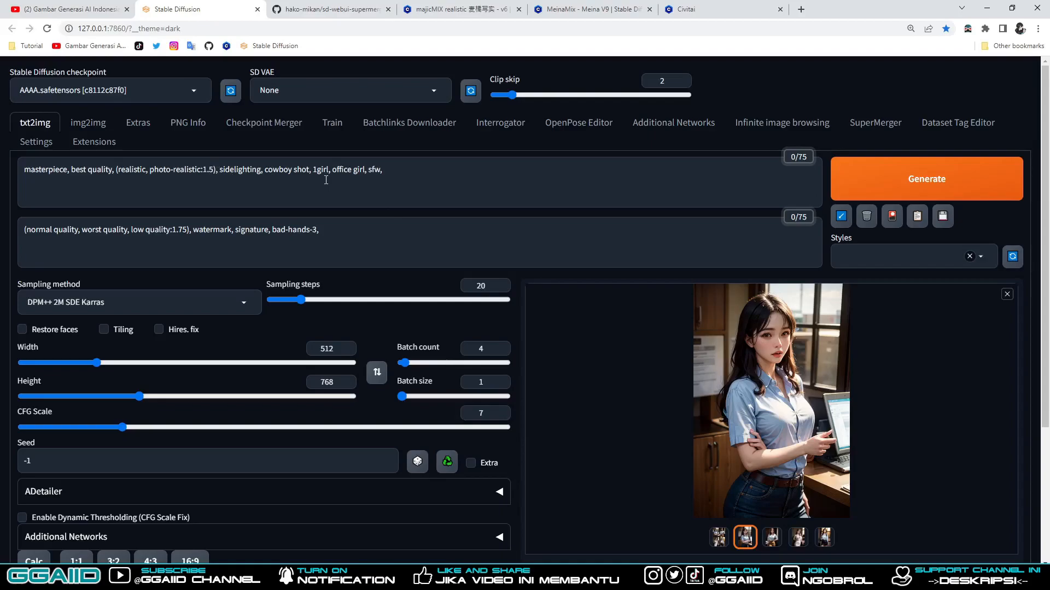
Change "office girl" to "samurai girl" in the prompt and generate a new batch with the AAAA checkpoint.
drag(351, 171, 334, 173)
text(samurai)
key(ctrl+Return)
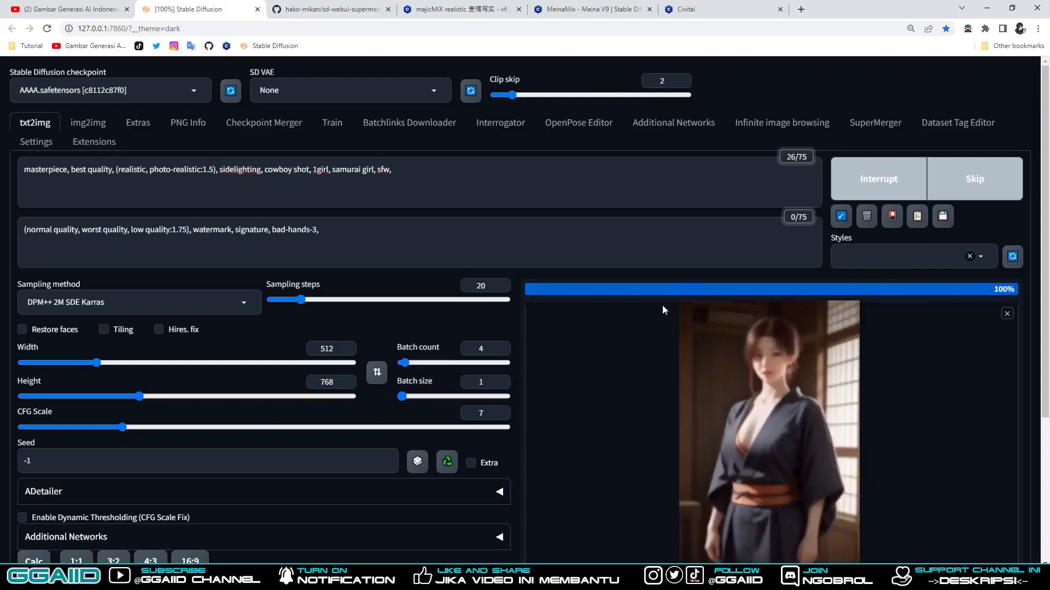
Switch the checkpoint to xxmix9realistic_v40.safetensors and generate the samurai girl batch for comparison.
click(189, 90)
click(64, 225)
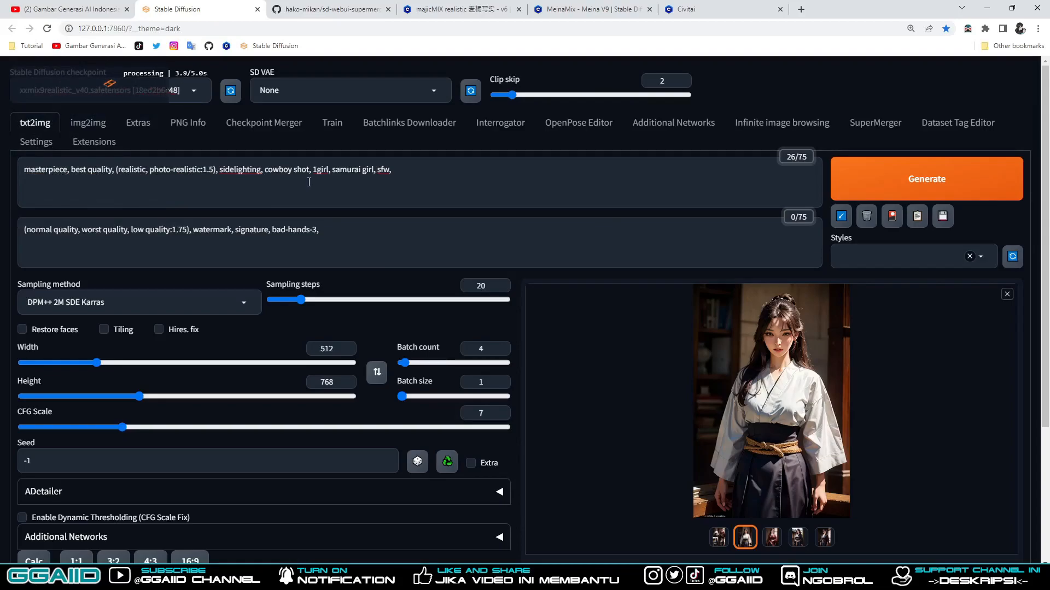
drag(332, 170, 376, 175)
click(875, 180)
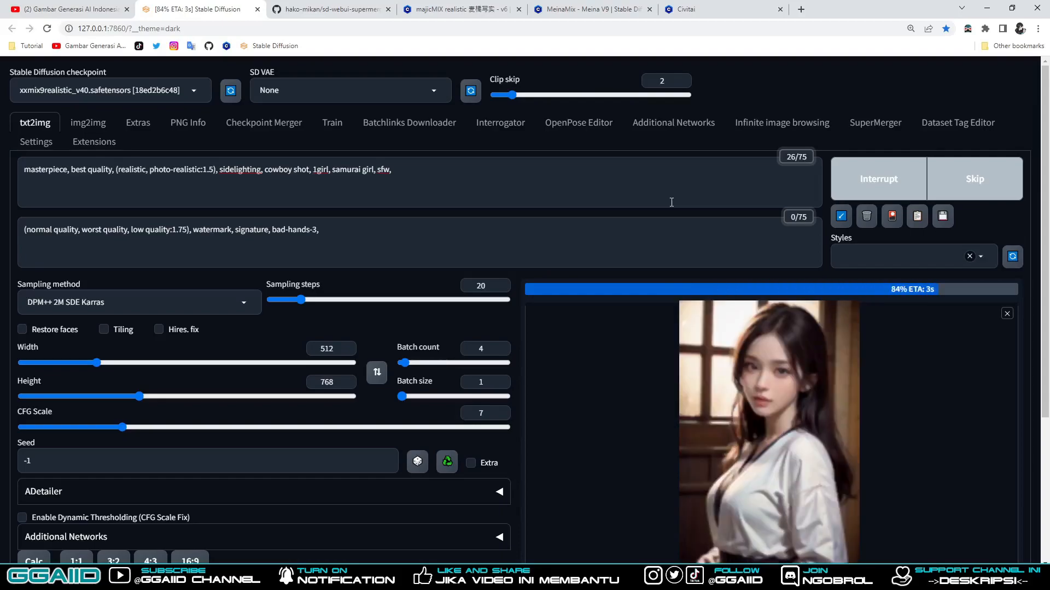
Inspect the xxmix9realistic_v40 samurai girl images and their grid at full size.
scroll(671, 202, down, 2)
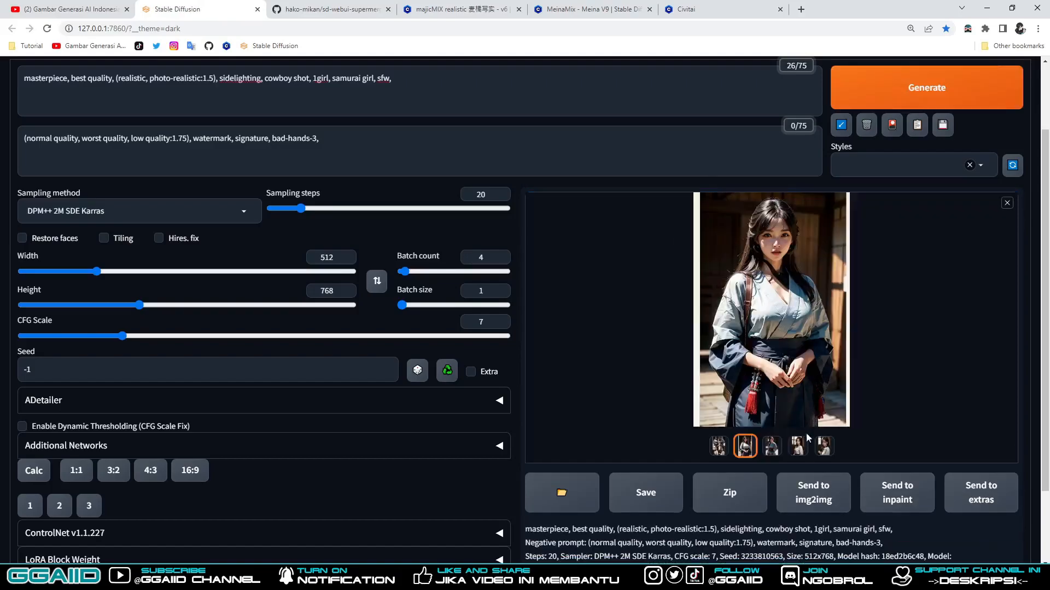
click(775, 352)
click(814, 370)
key(Left)
click(755, 343)
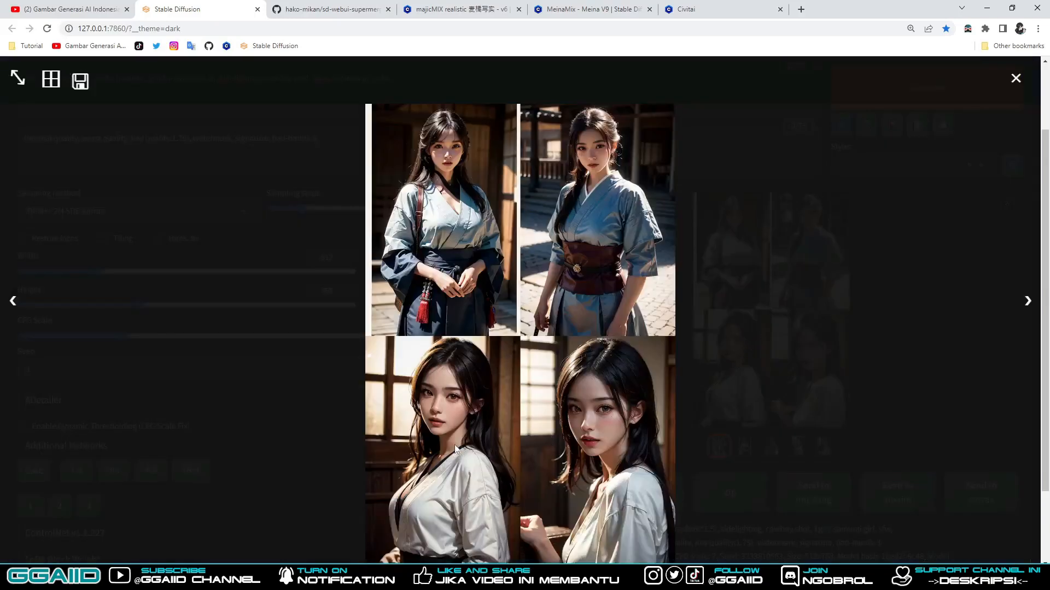
click(763, 387)
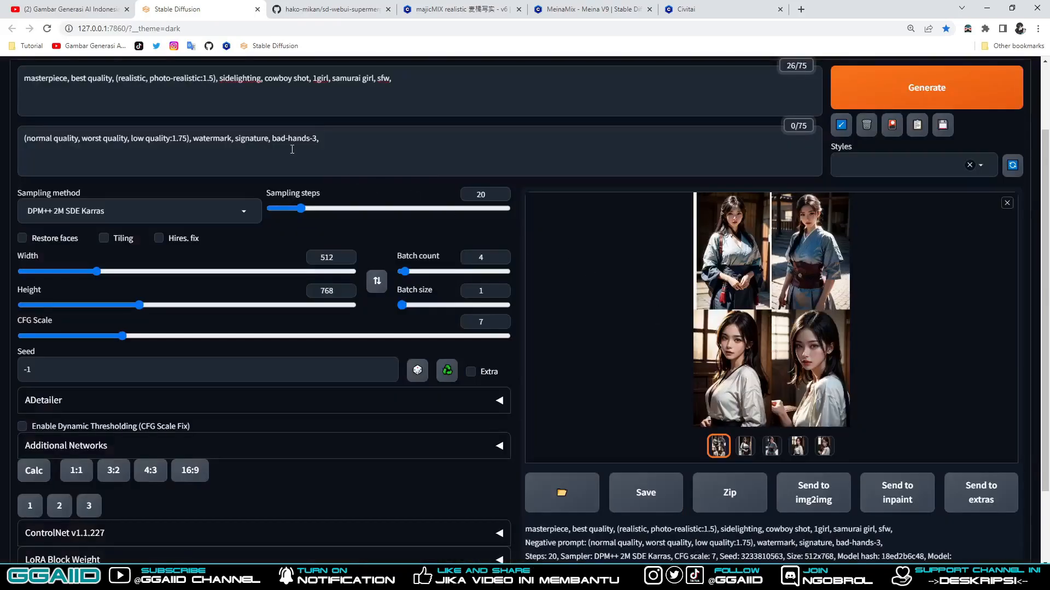
Switch the checkpoint back to AAAA.safetensors, generate the samurai girl batch again and inspect its grid at full size.
scroll(763, 387, up, 2)
click(197, 91)
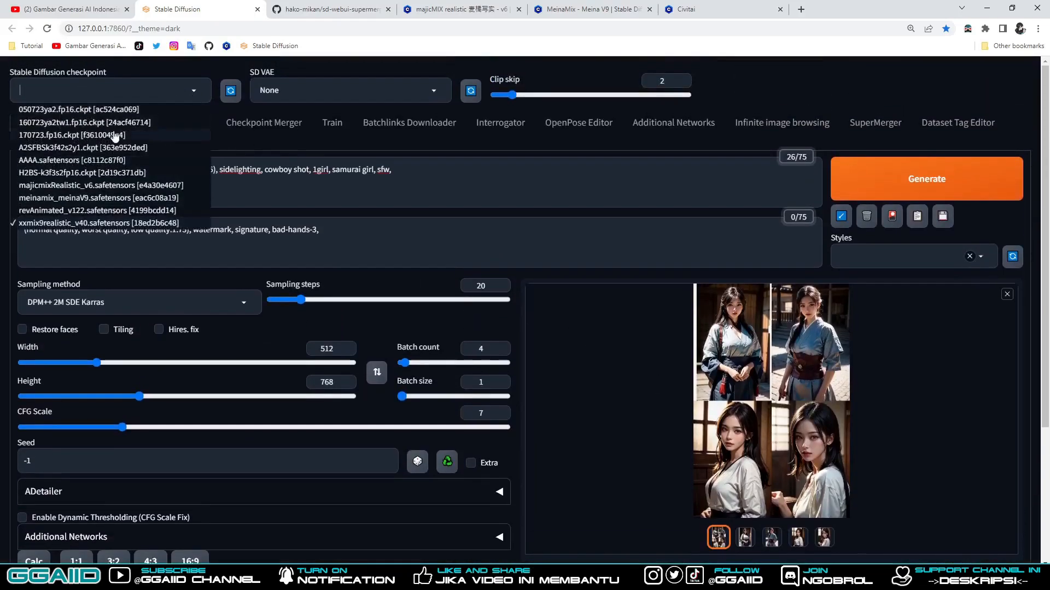
click(72, 159)
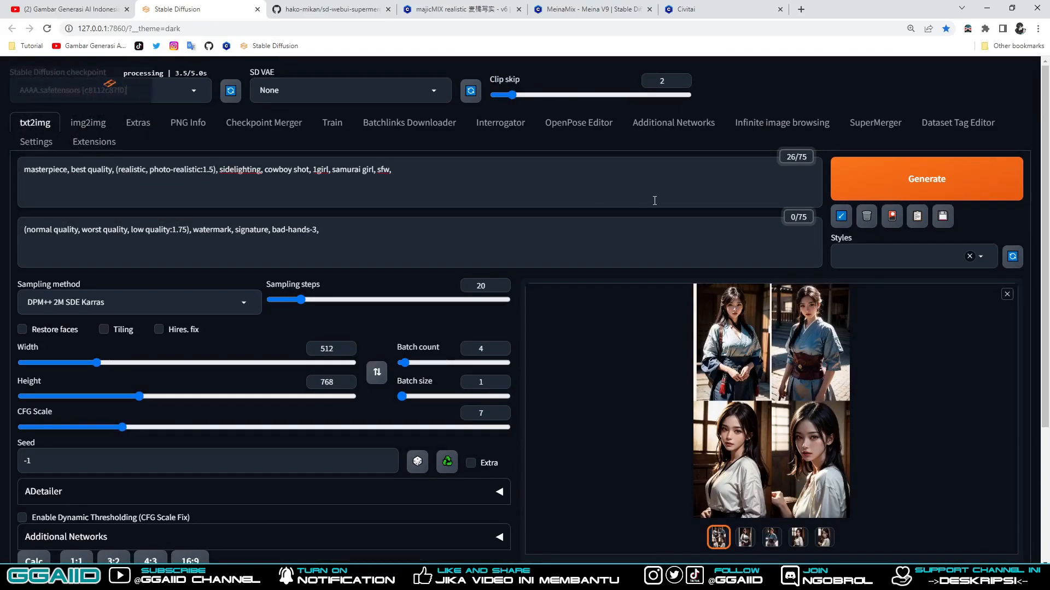
click(863, 183)
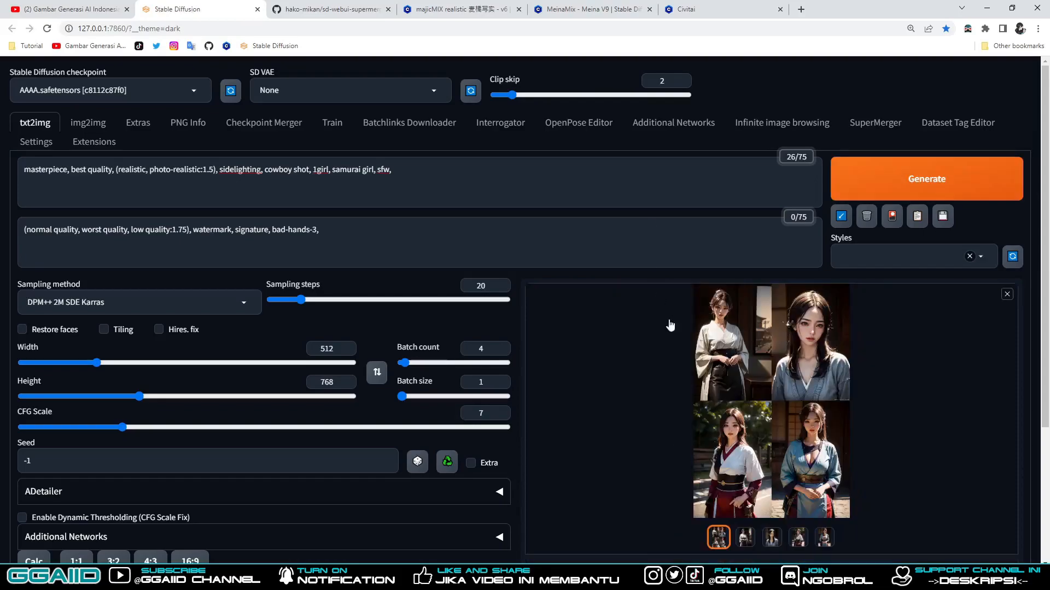
click(743, 374)
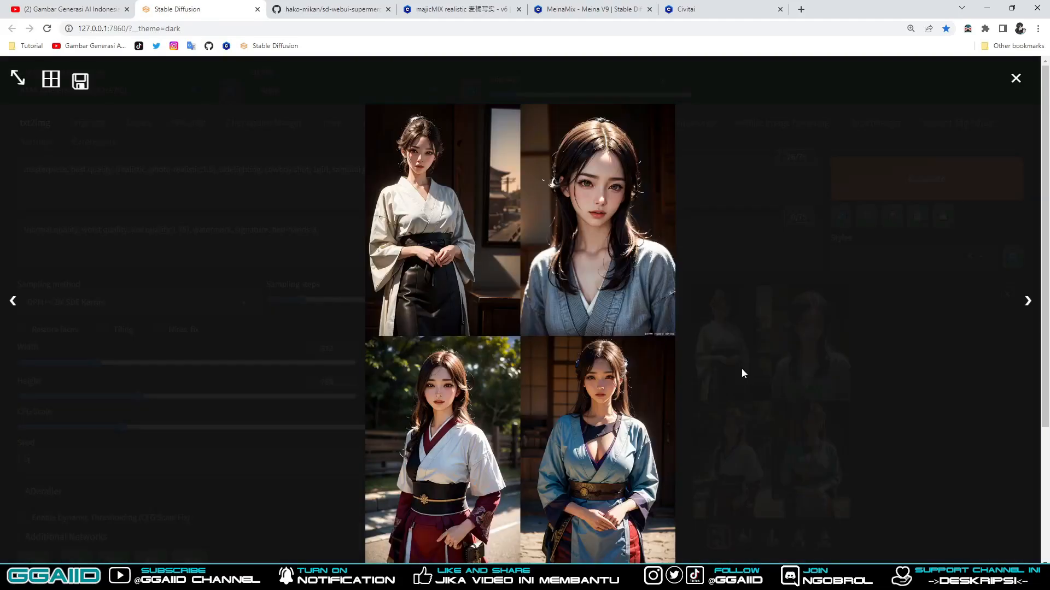
click(772, 359)
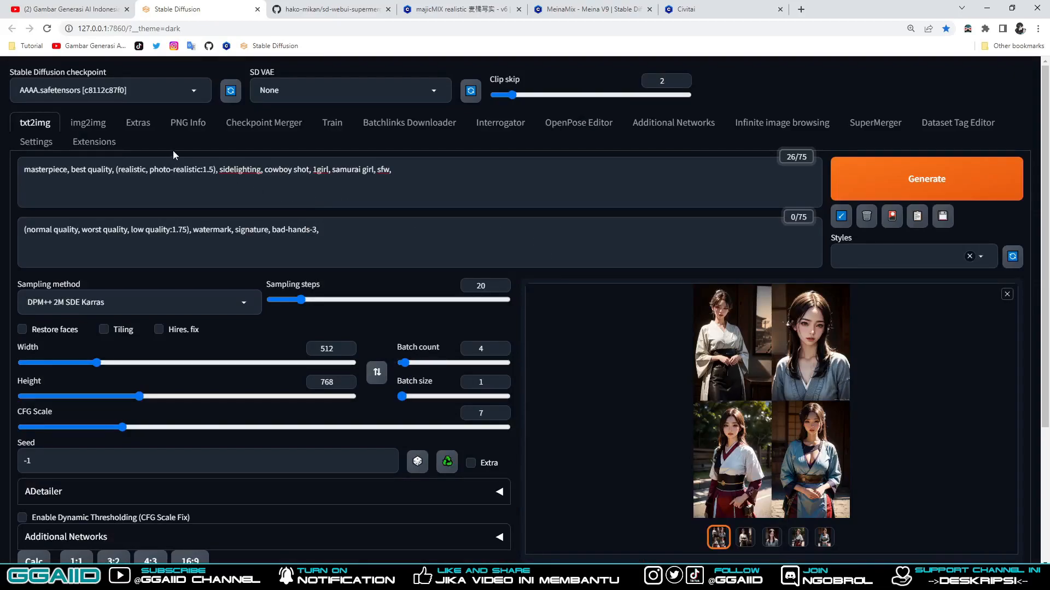
Review the Checkpoint Merger settings and the SuperMerger page down to its block weights, and return to txt2img.
click(250, 131)
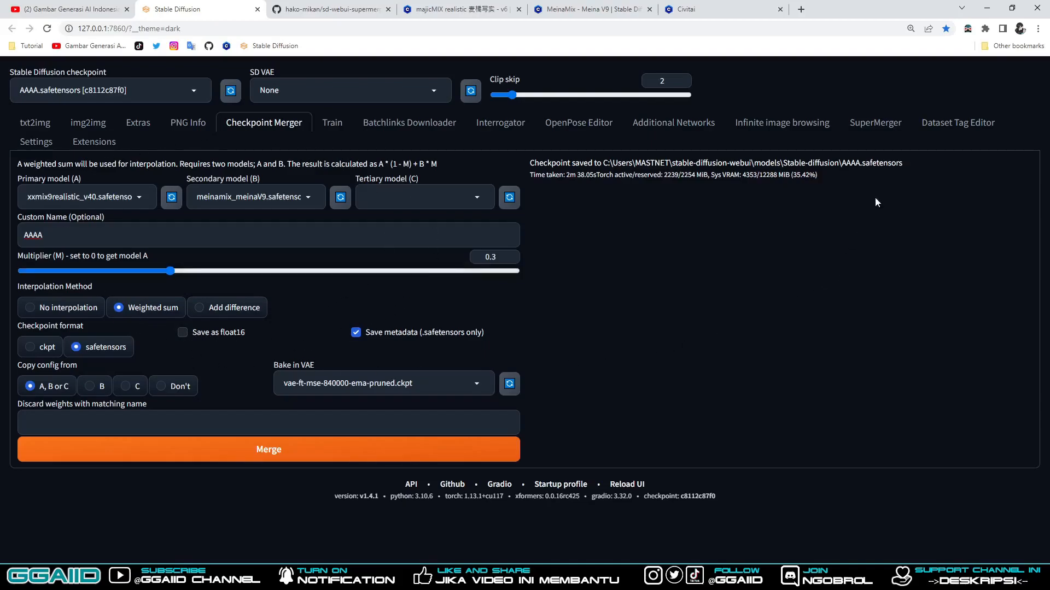
click(873, 124)
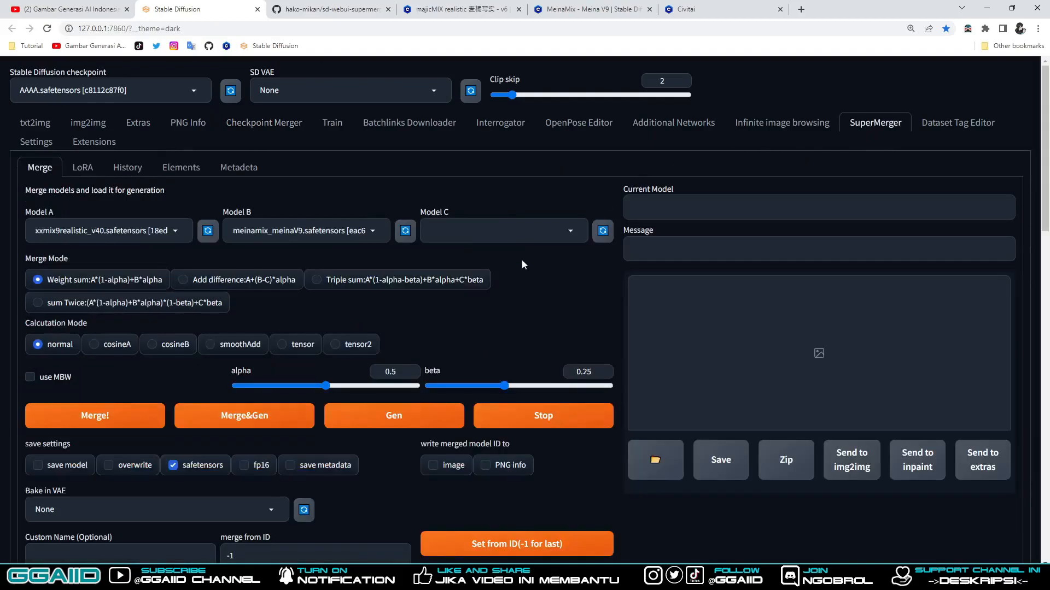
scroll(526, 254, down, 15)
scroll(522, 295, down, 3)
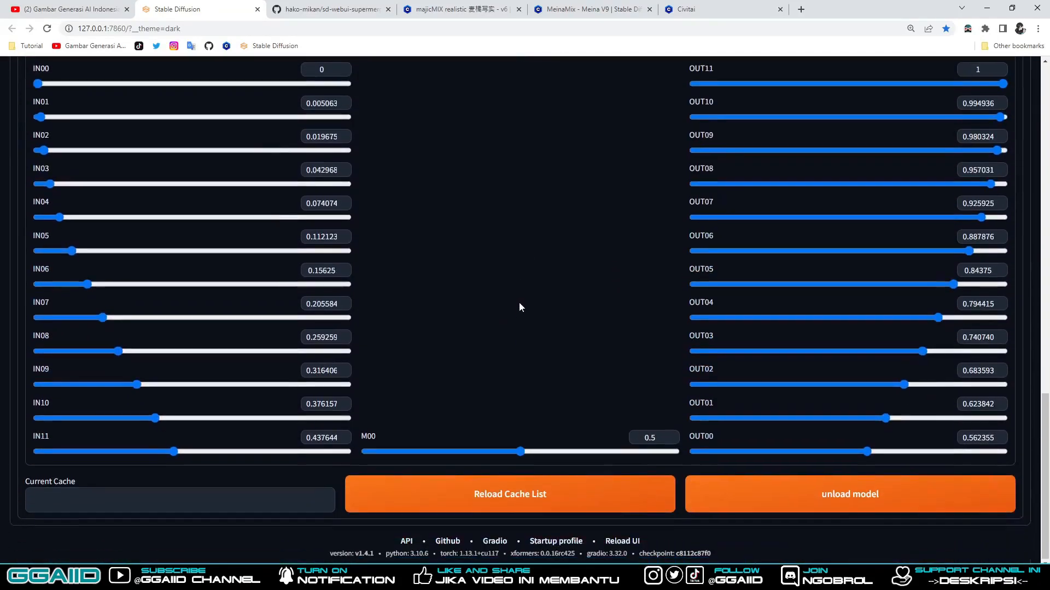
scroll(517, 326, up, 20)
scroll(517, 326, up, 2)
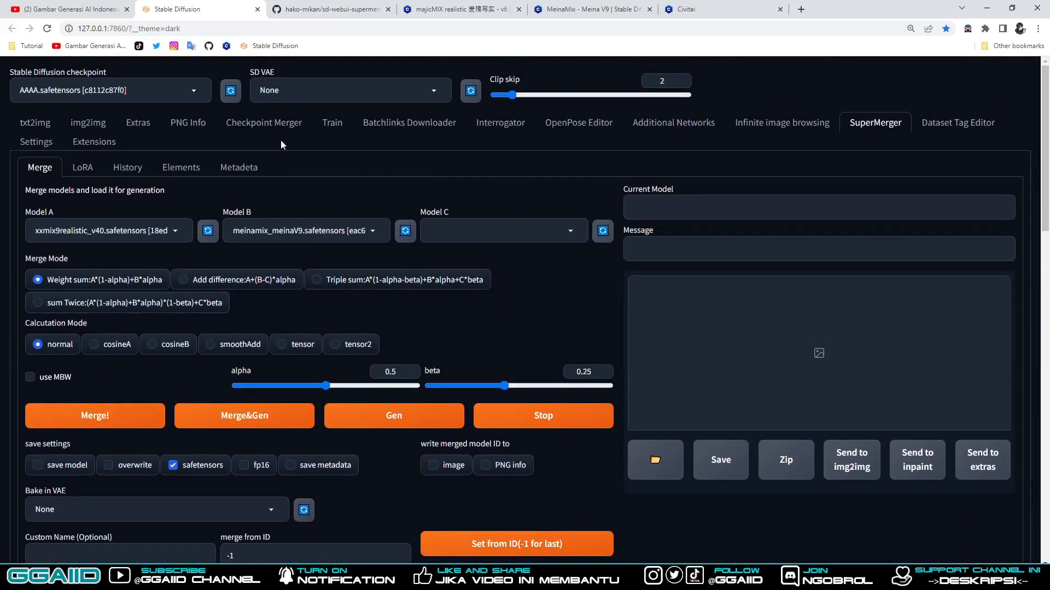
click(37, 125)
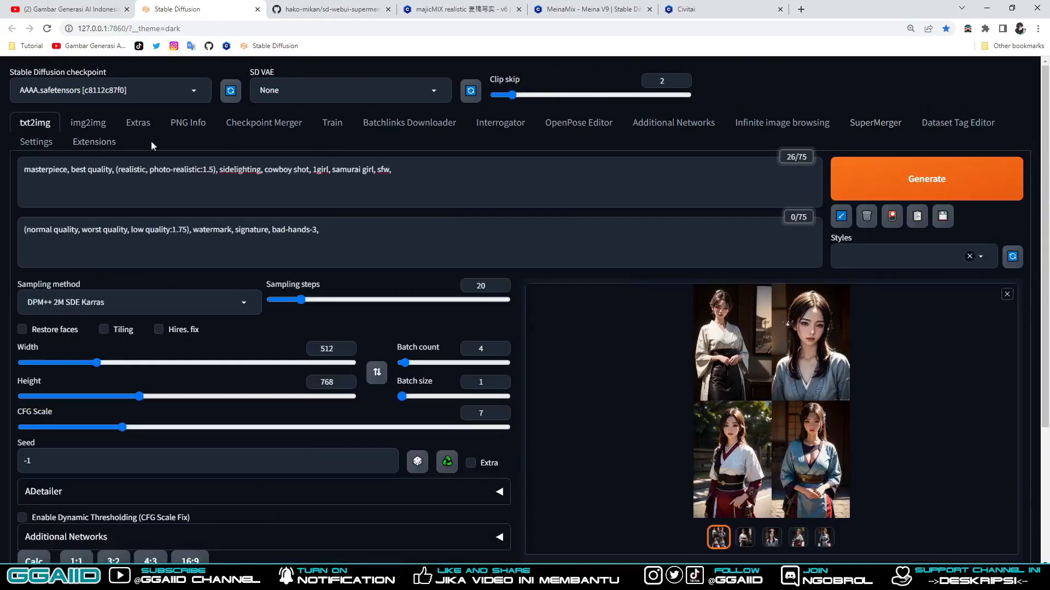